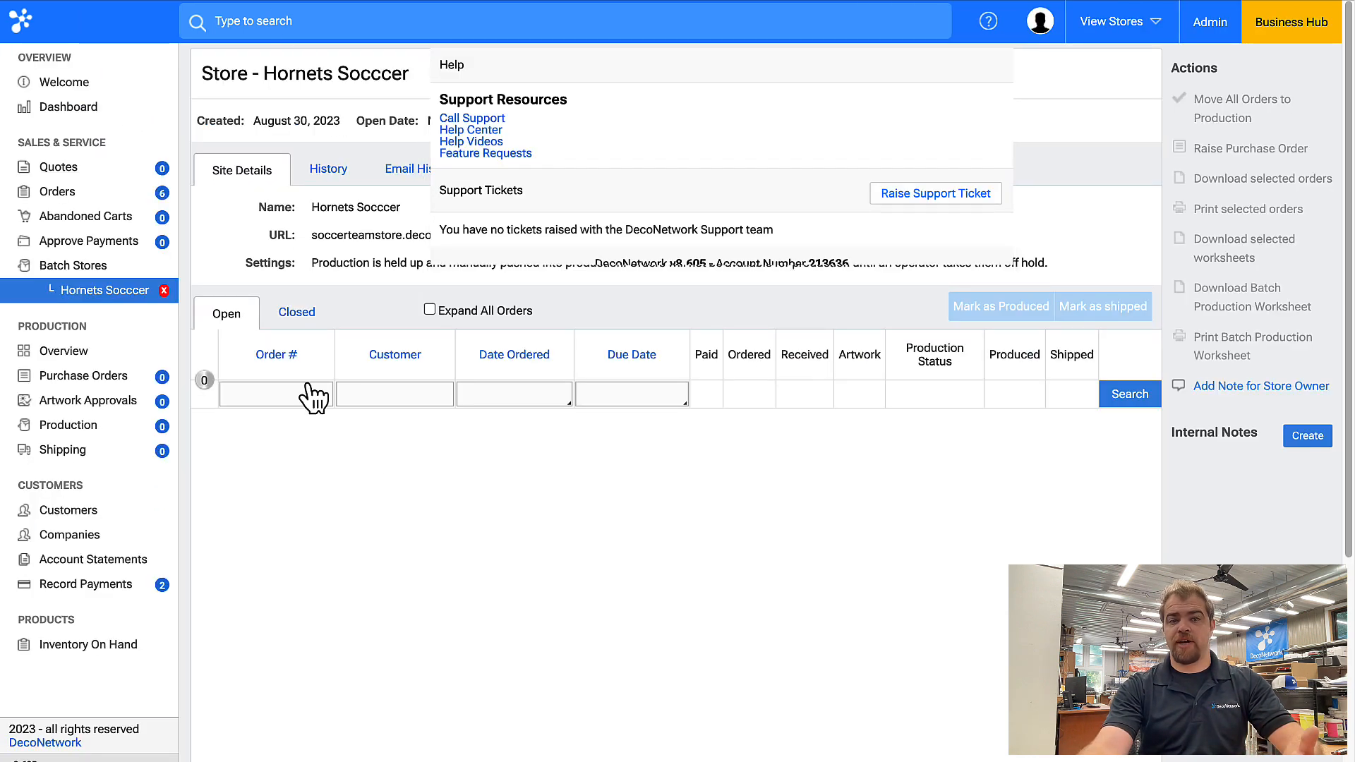
Open the product catalogue and filter it to the Customer Supplied category.
left_click(78, 167)
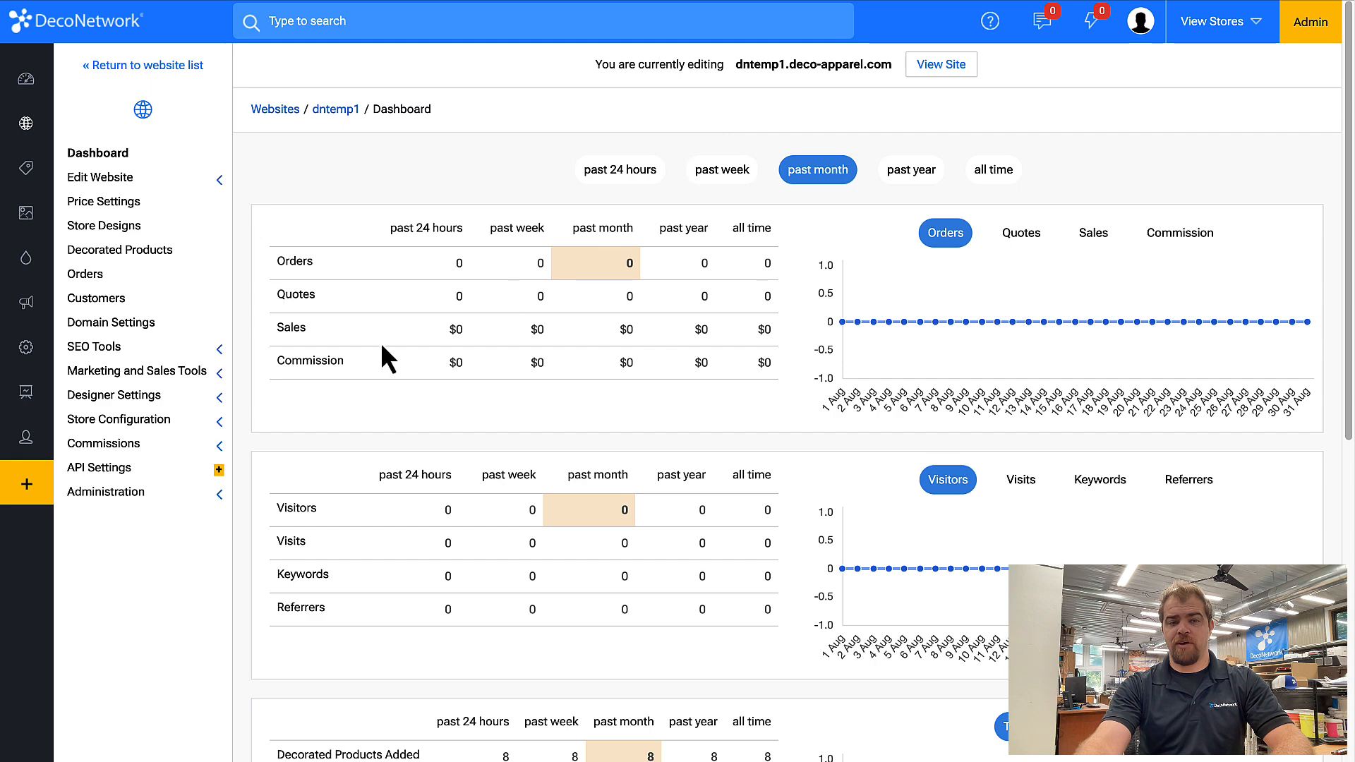
mouse_move(24, 170)
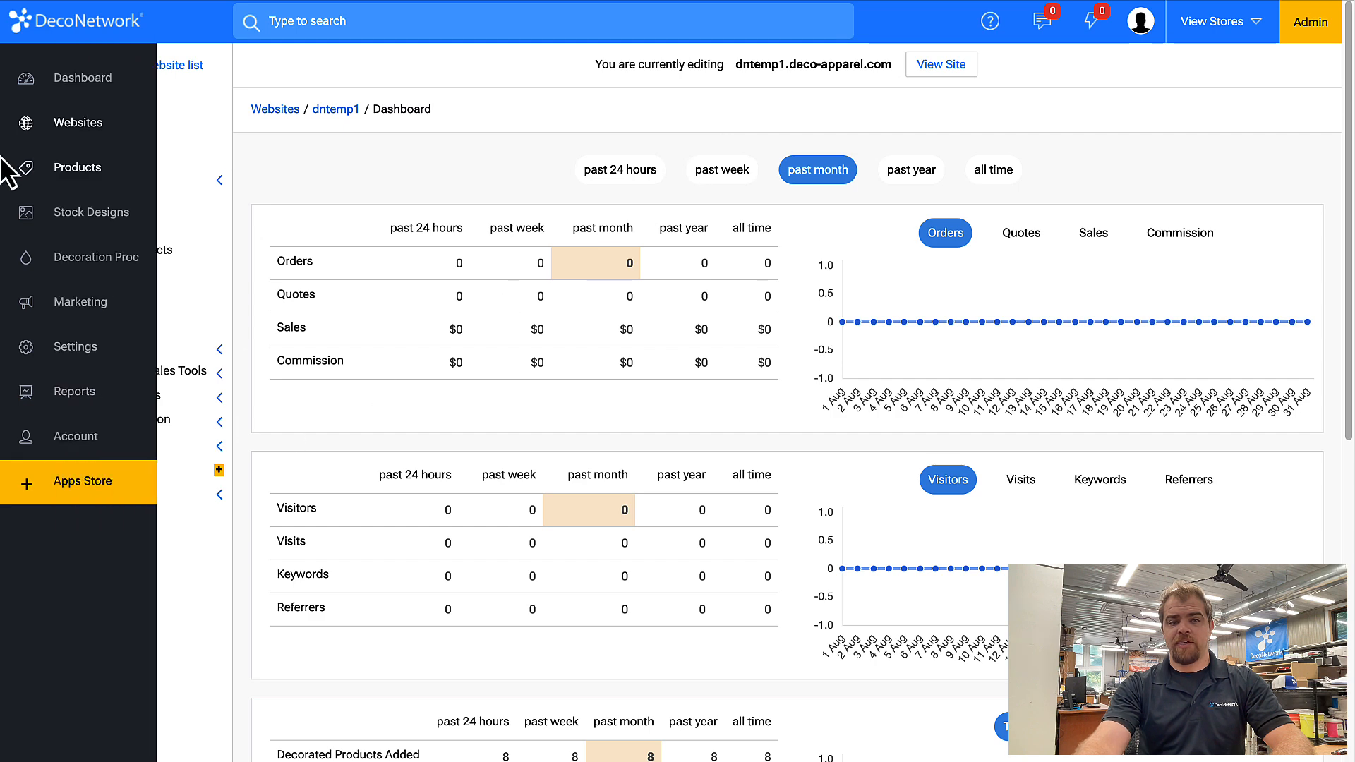
left_click(62, 171)
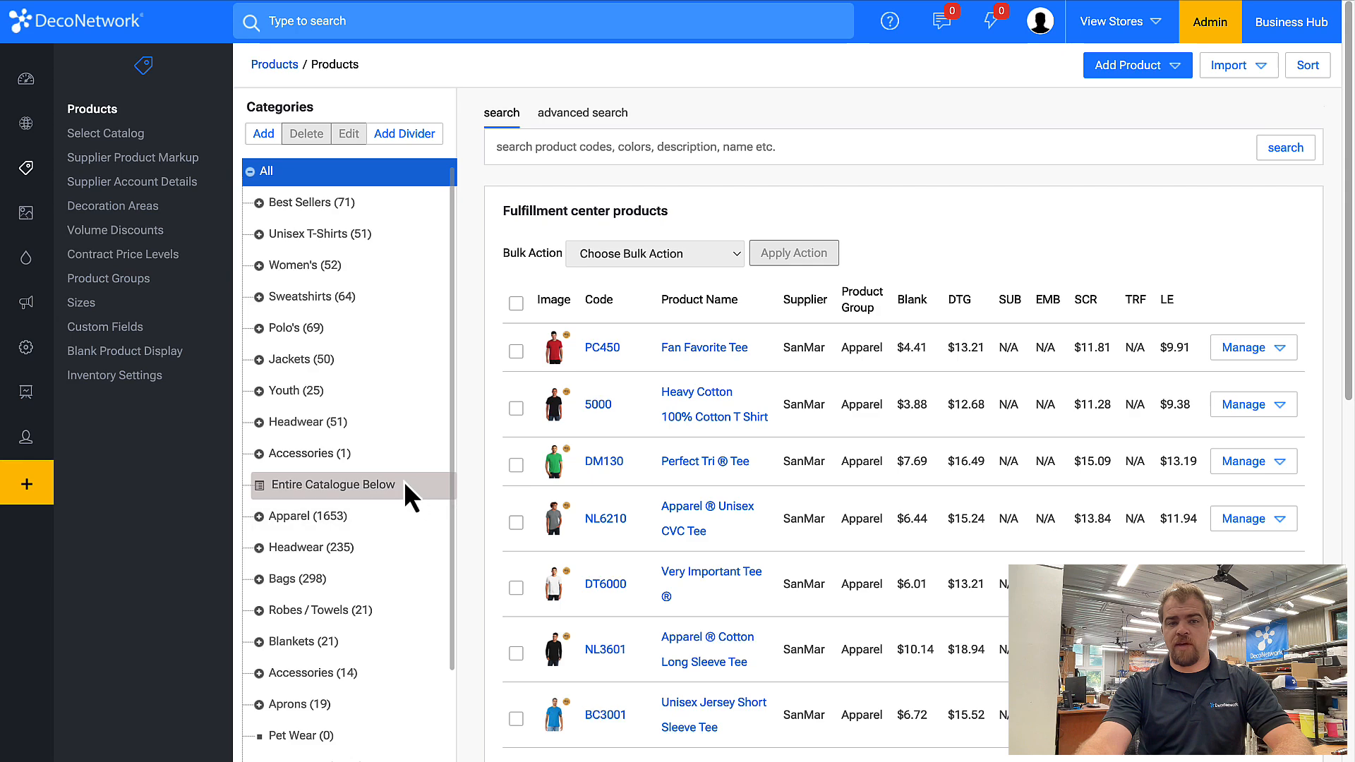
scroll(400, 494, "down", 2)
scroll(353, 746, "down", 1)
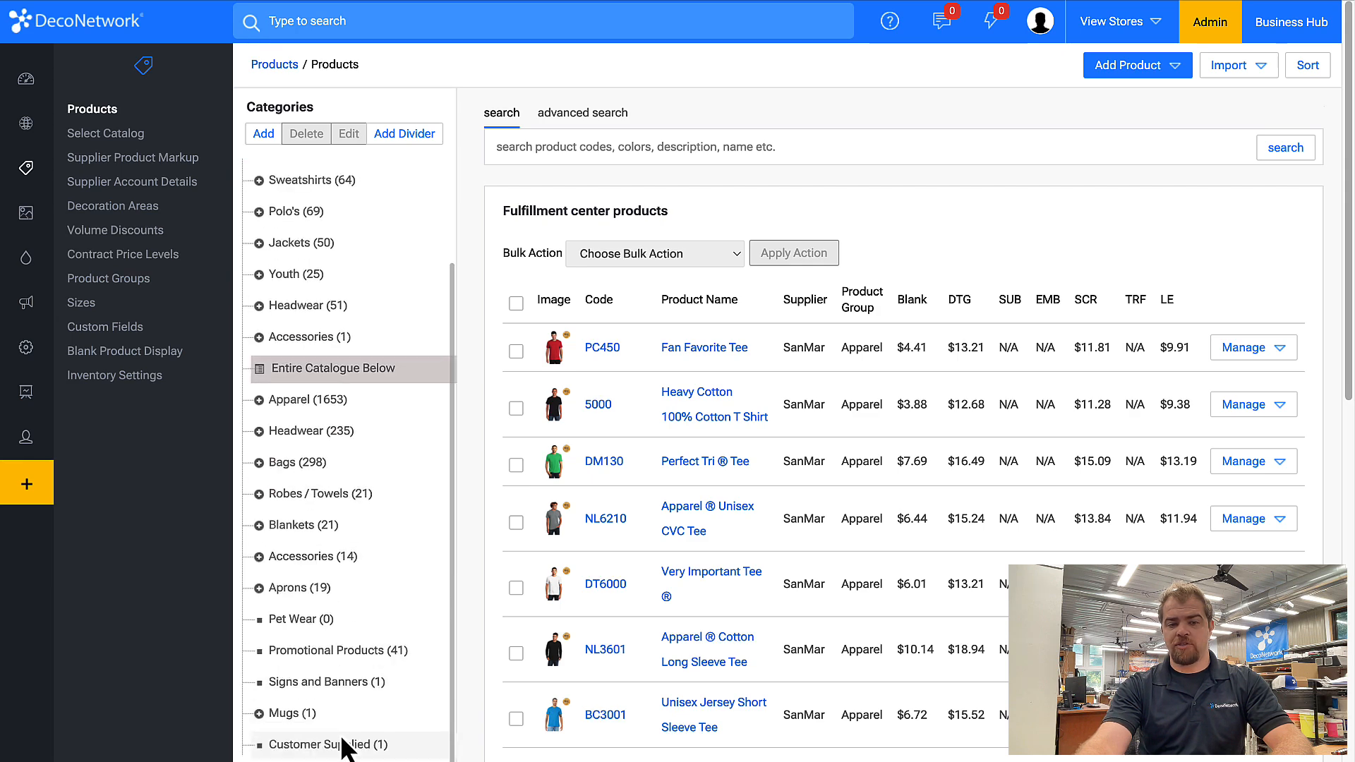
left_click(350, 747)
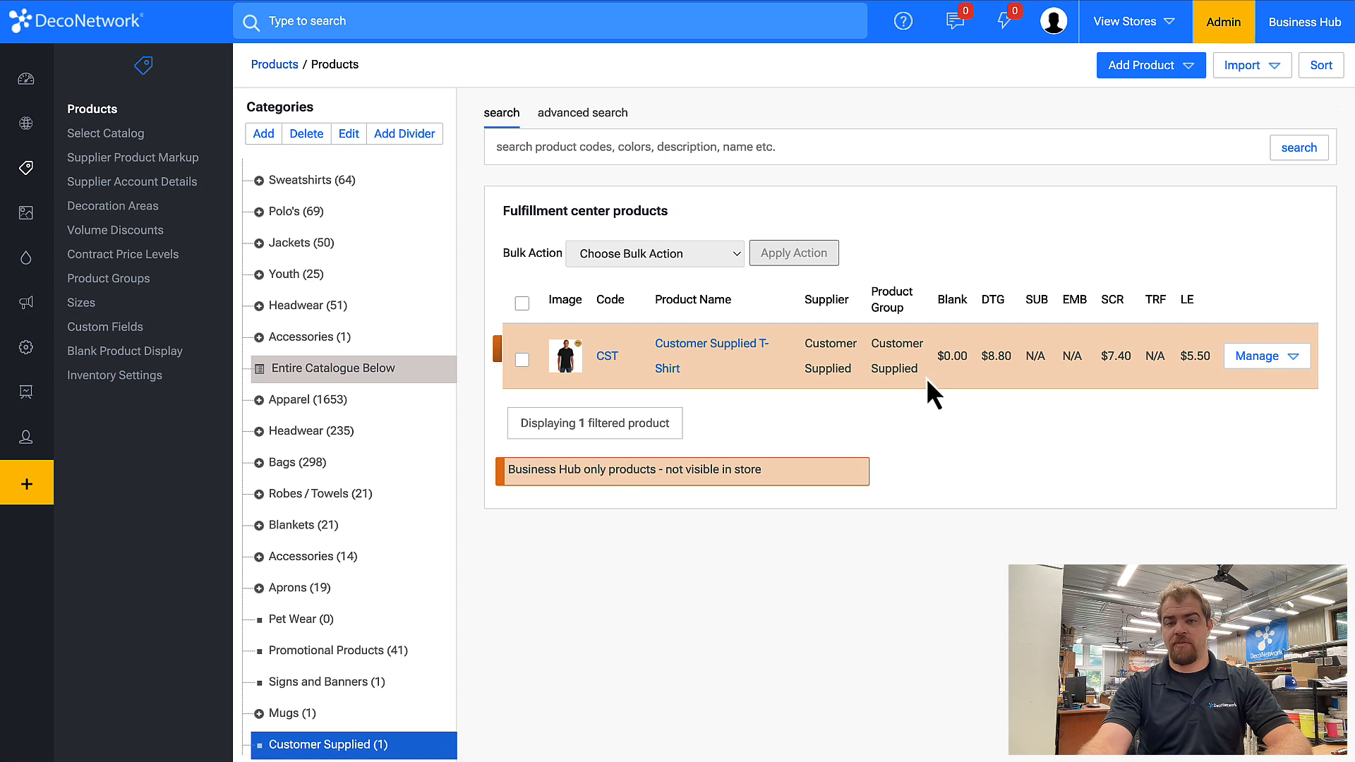
Edit the Customer Supplied product group's availability, keeping Business Hub and Webstores and making it not in any store by default.
left_click_drag(925, 372, 866, 345)
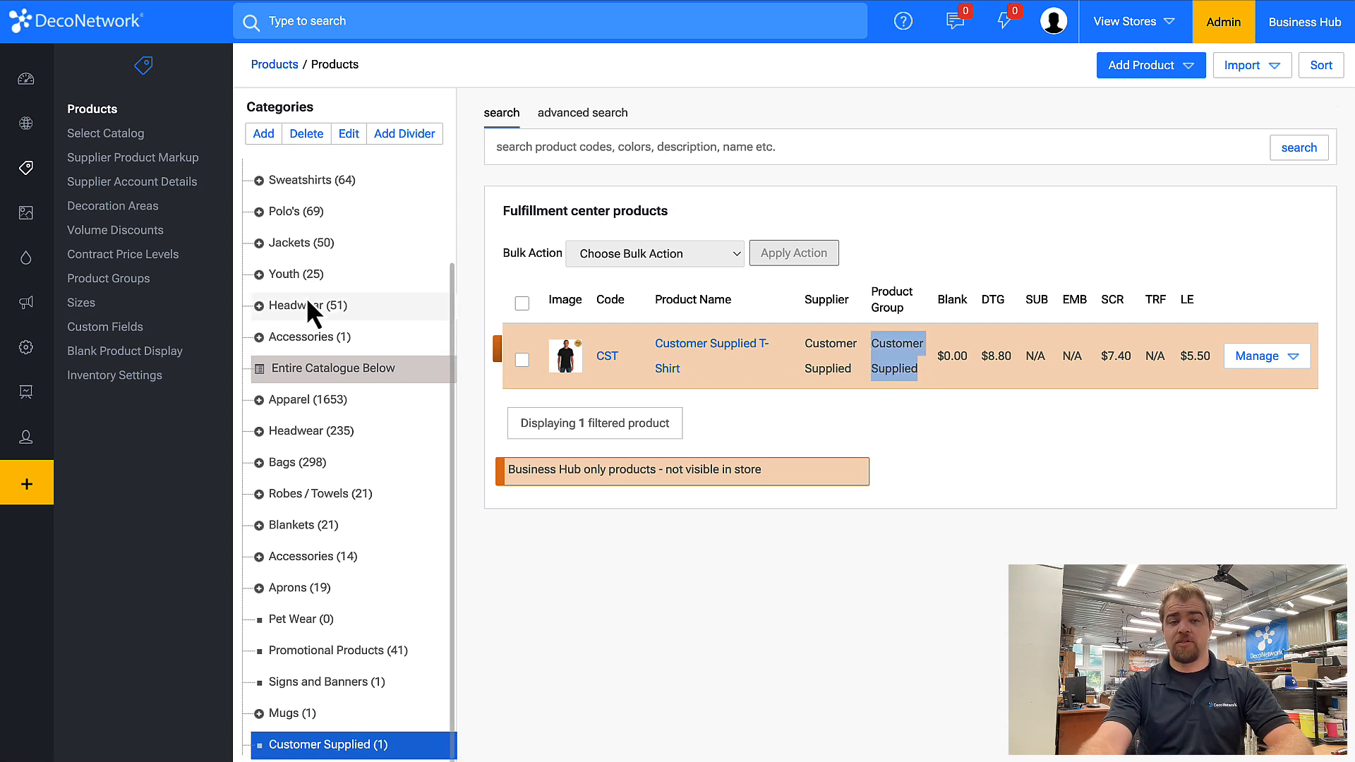
left_click(153, 285)
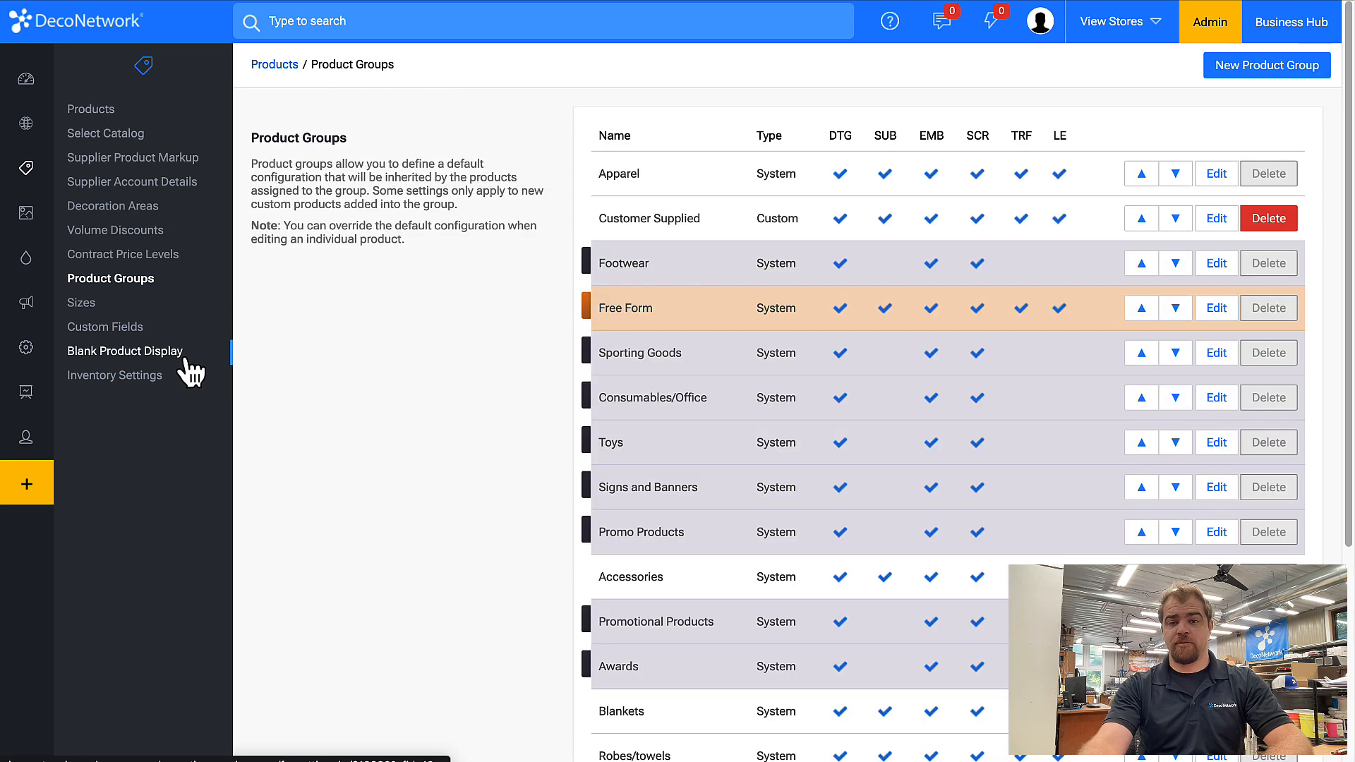
left_click(1228, 220)
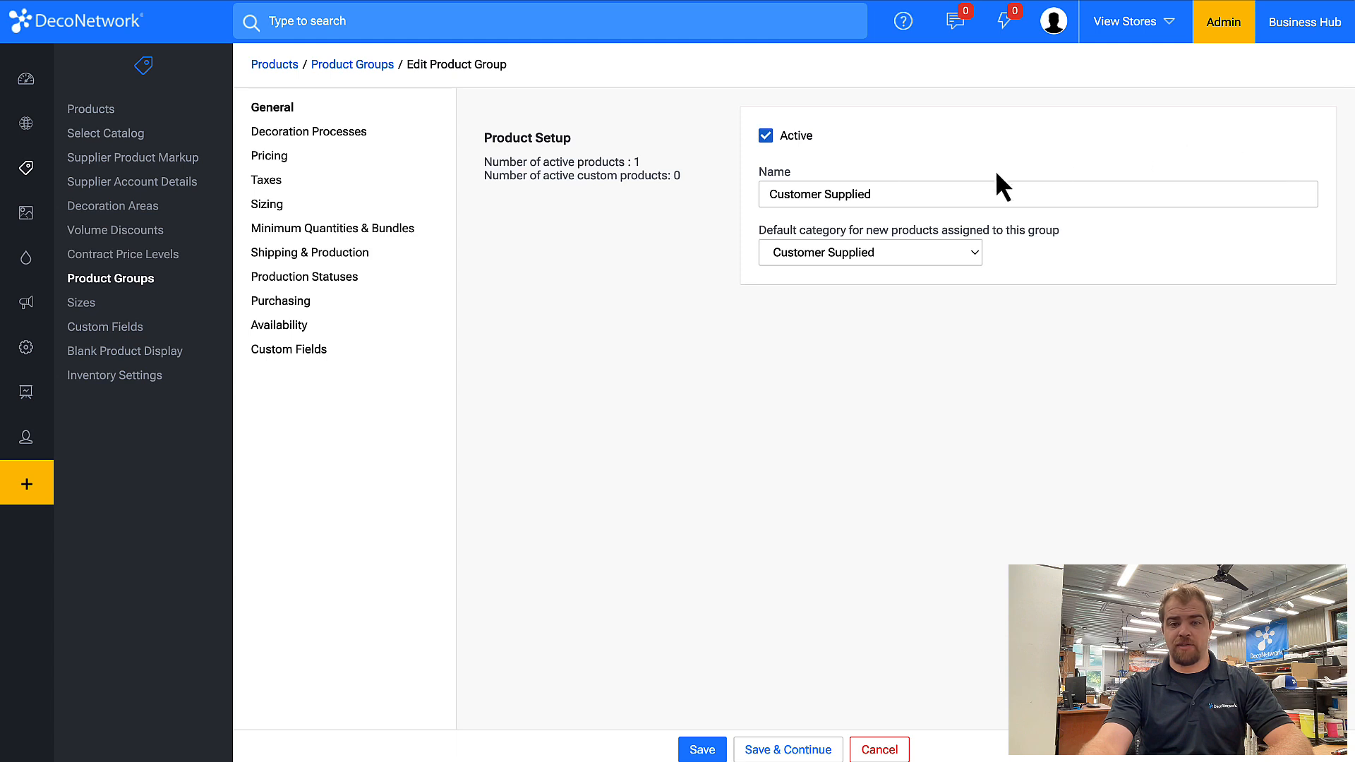
left_click(289, 329)
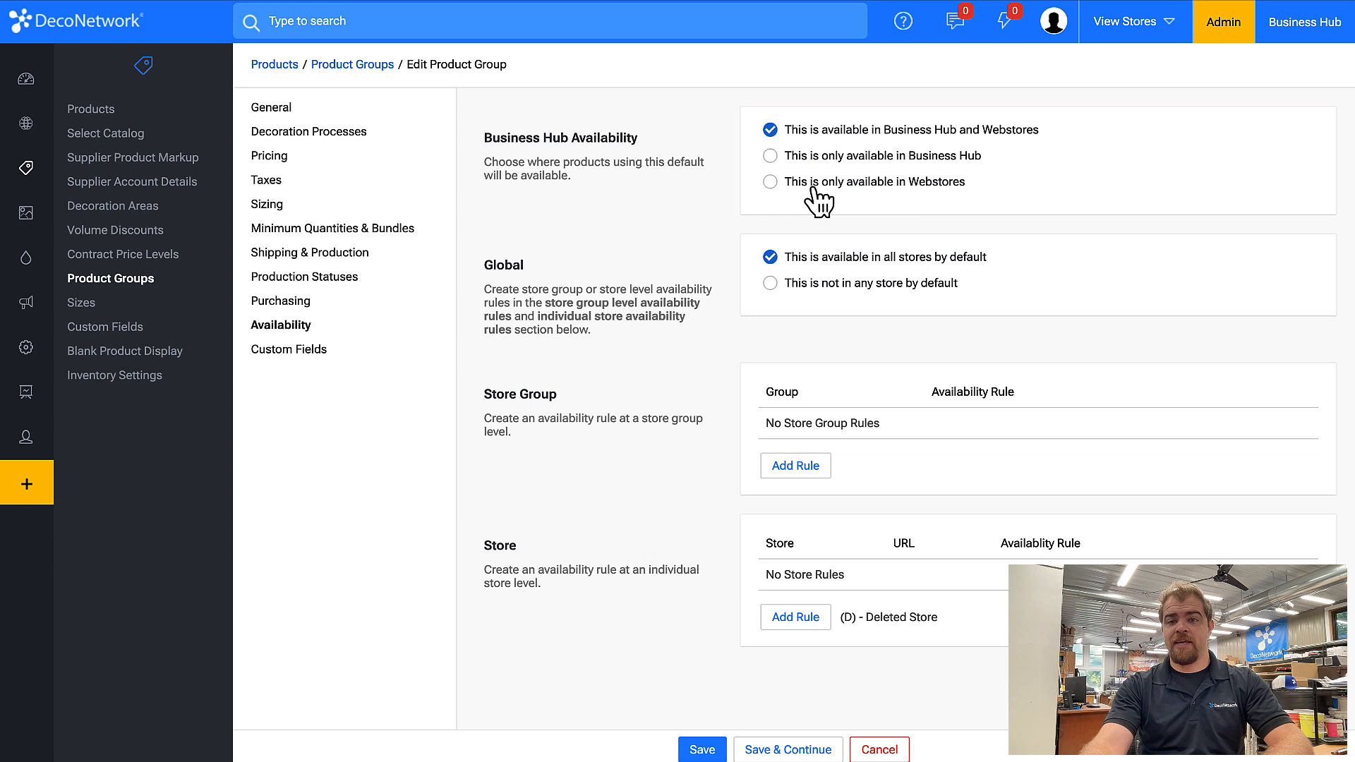
left_click(822, 163)
left_click(821, 133)
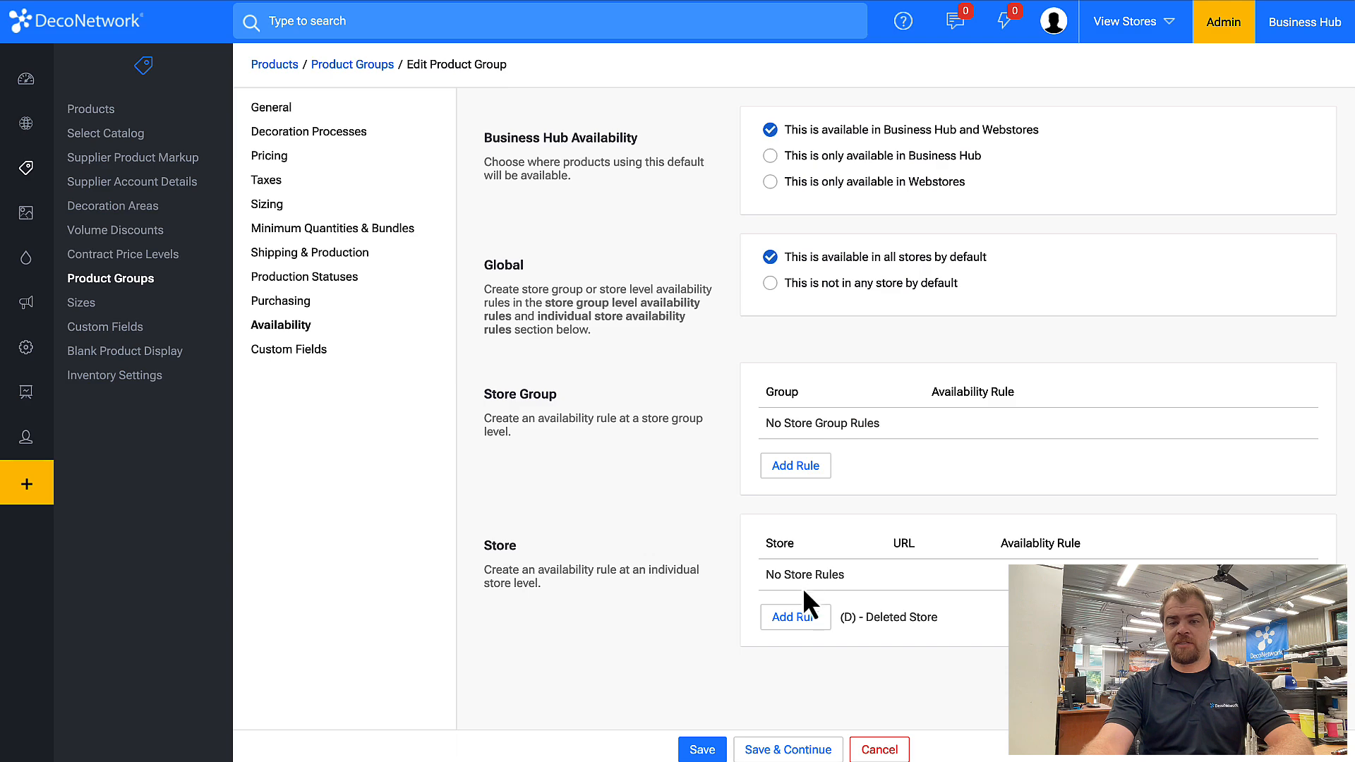
left_click(857, 286)
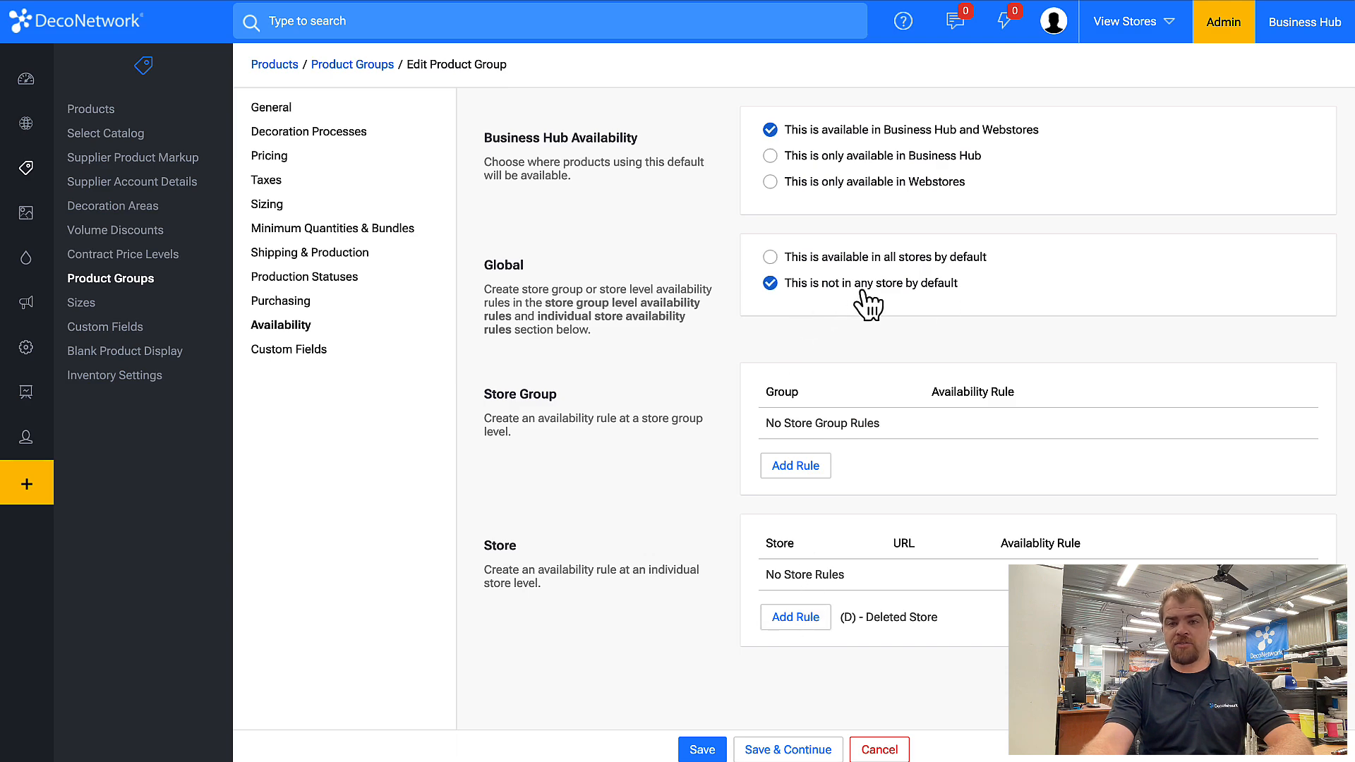
Add a store availability rule for dntemp1.deco-apparel.com to the product group and save it.
left_click(810, 623)
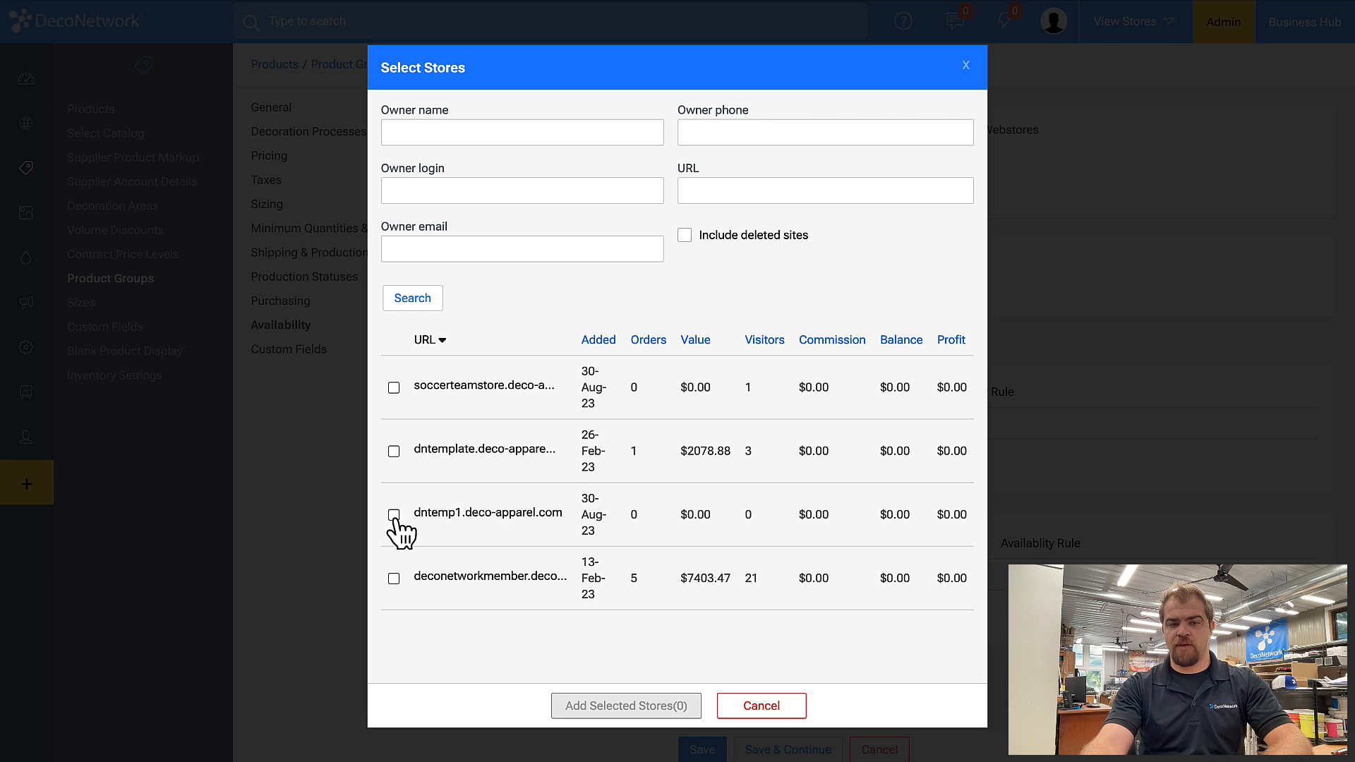
left_click(394, 451)
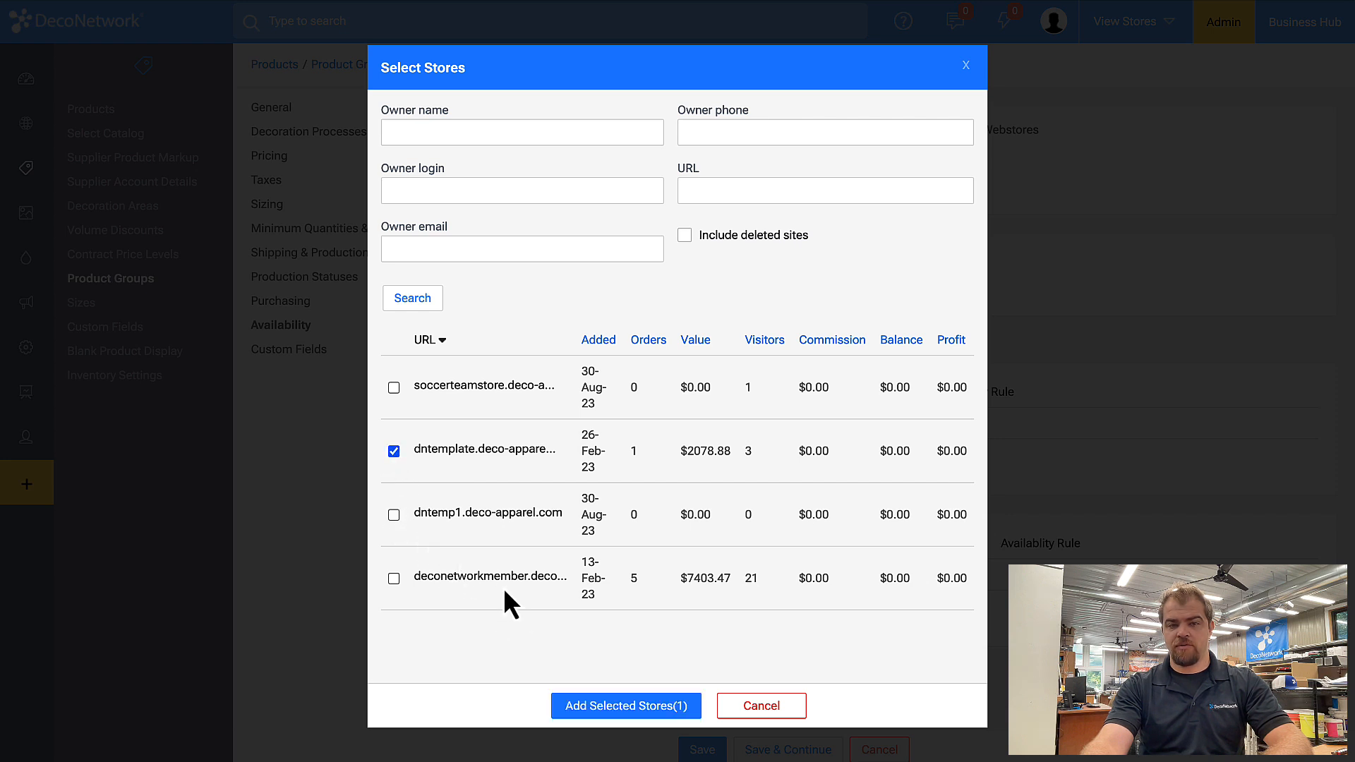
left_click(394, 515)
left_click(393, 451)
left_click(676, 709)
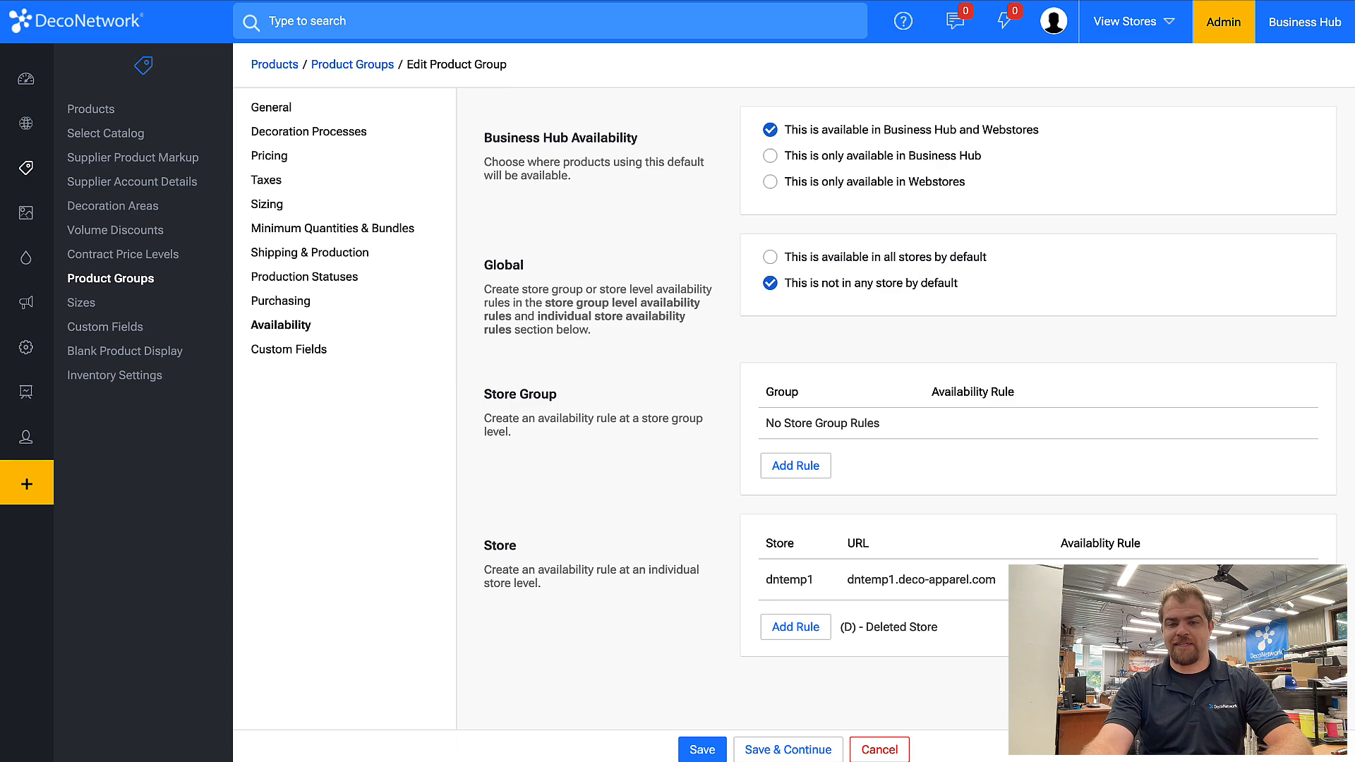
left_click(702, 749)
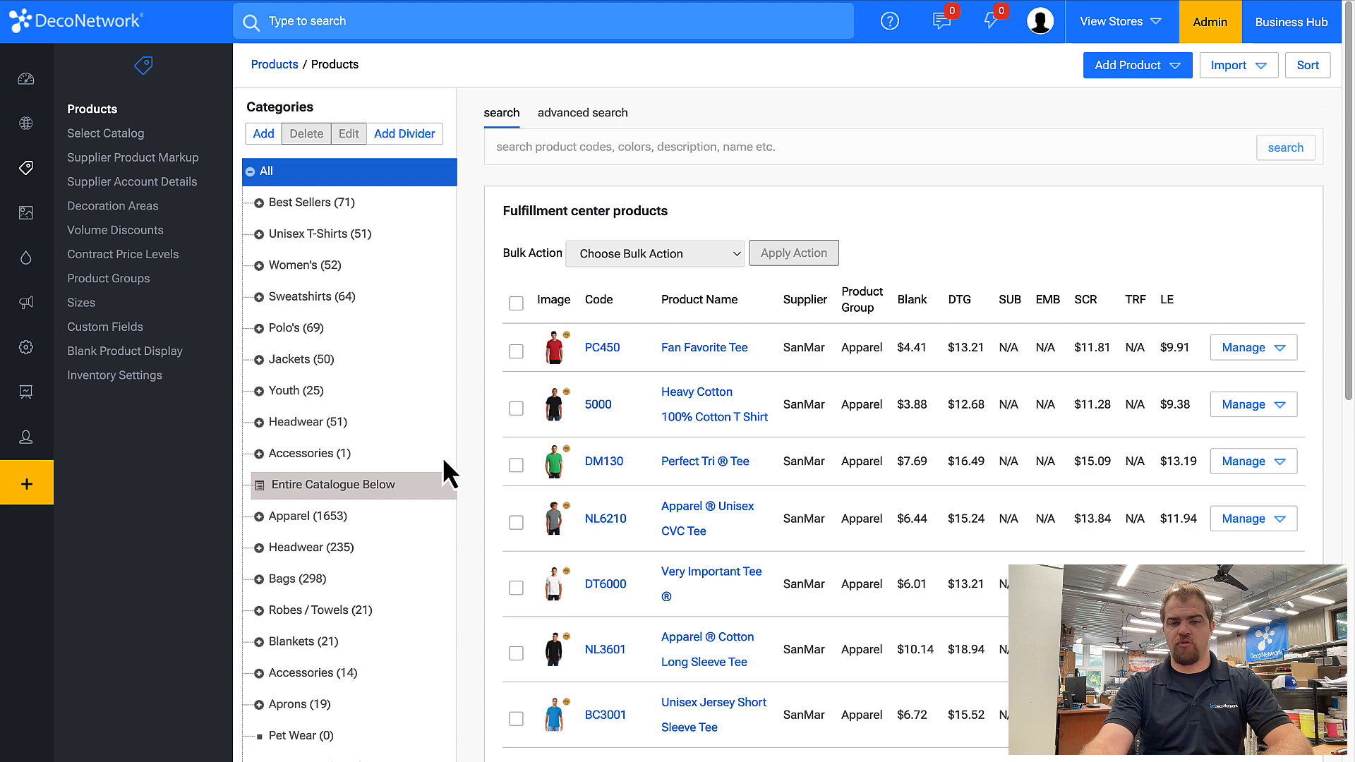
Open the Customer Supplied T-Shirt's availability and make it available in Business Hub and Webstores.
scroll(409, 536, "down", 2)
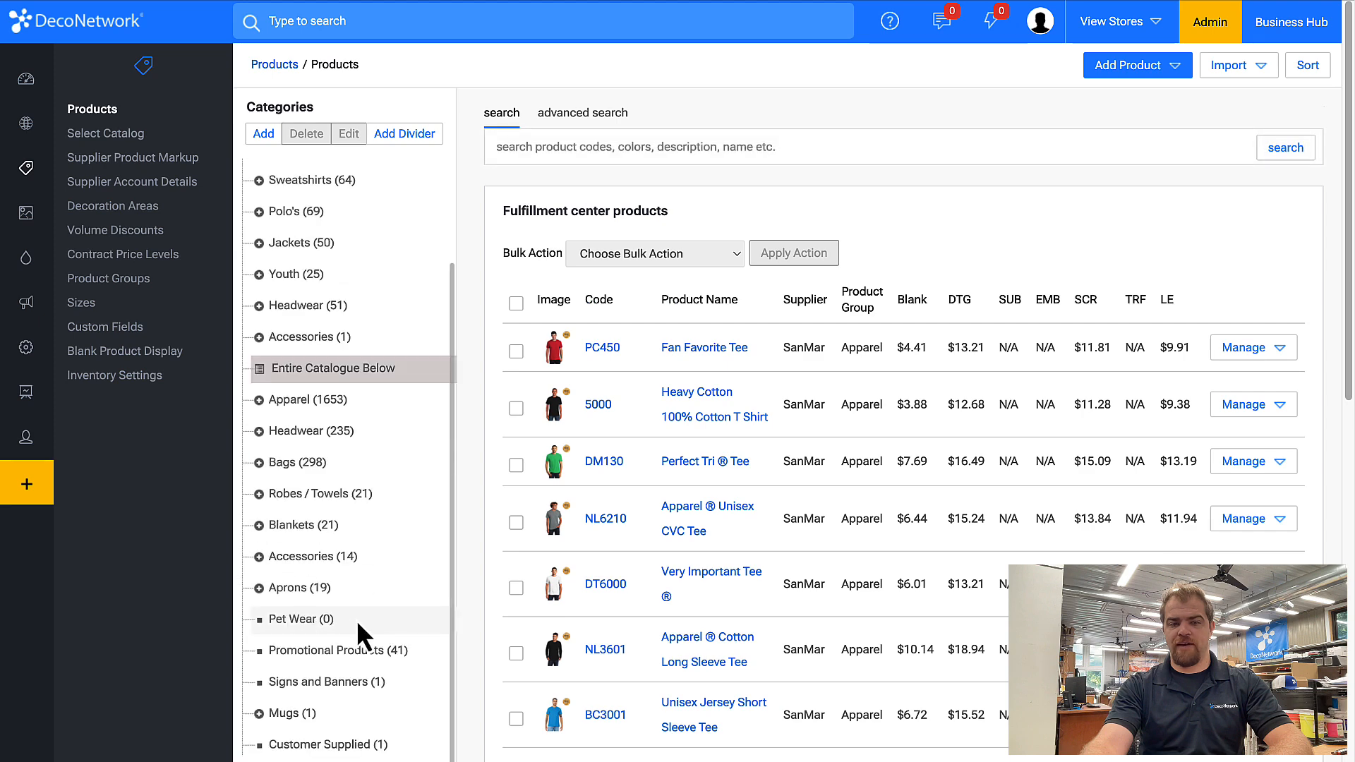
left_click(331, 745)
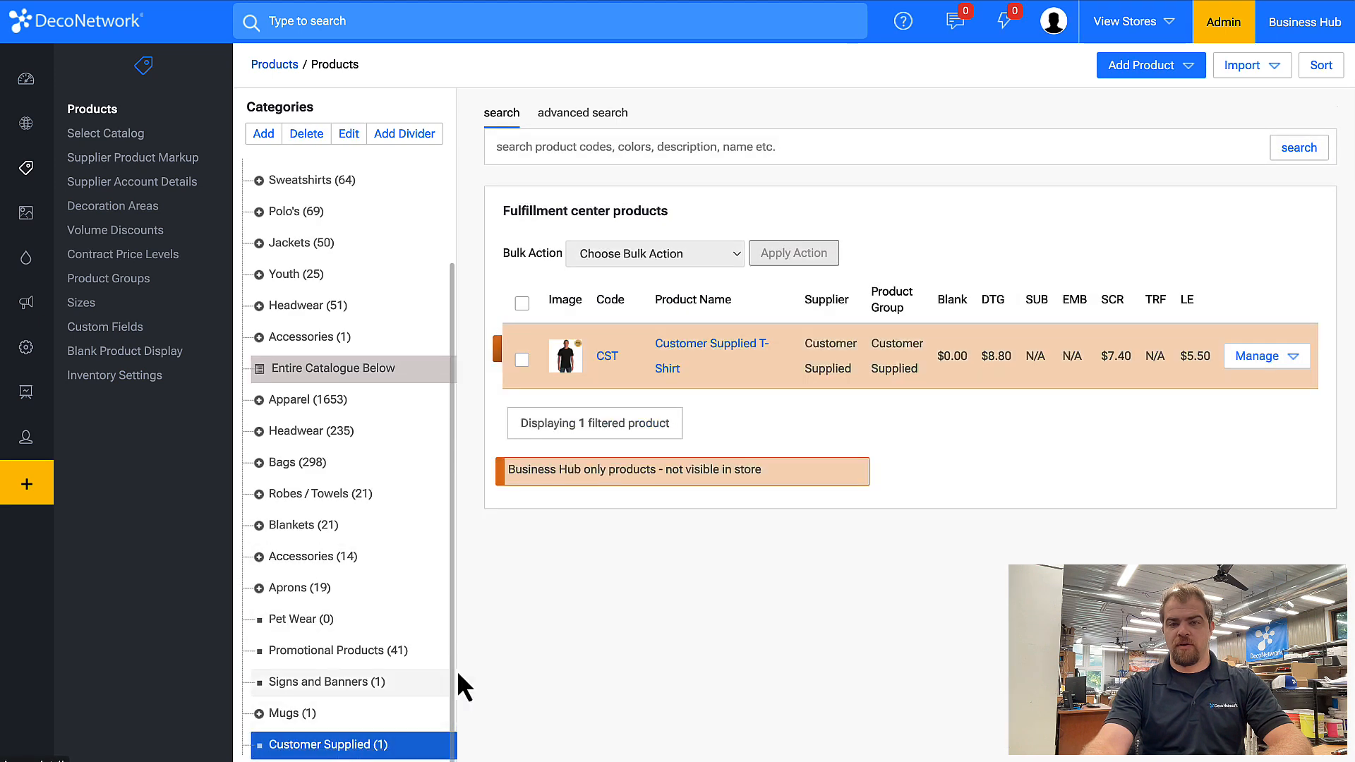
left_click(720, 353)
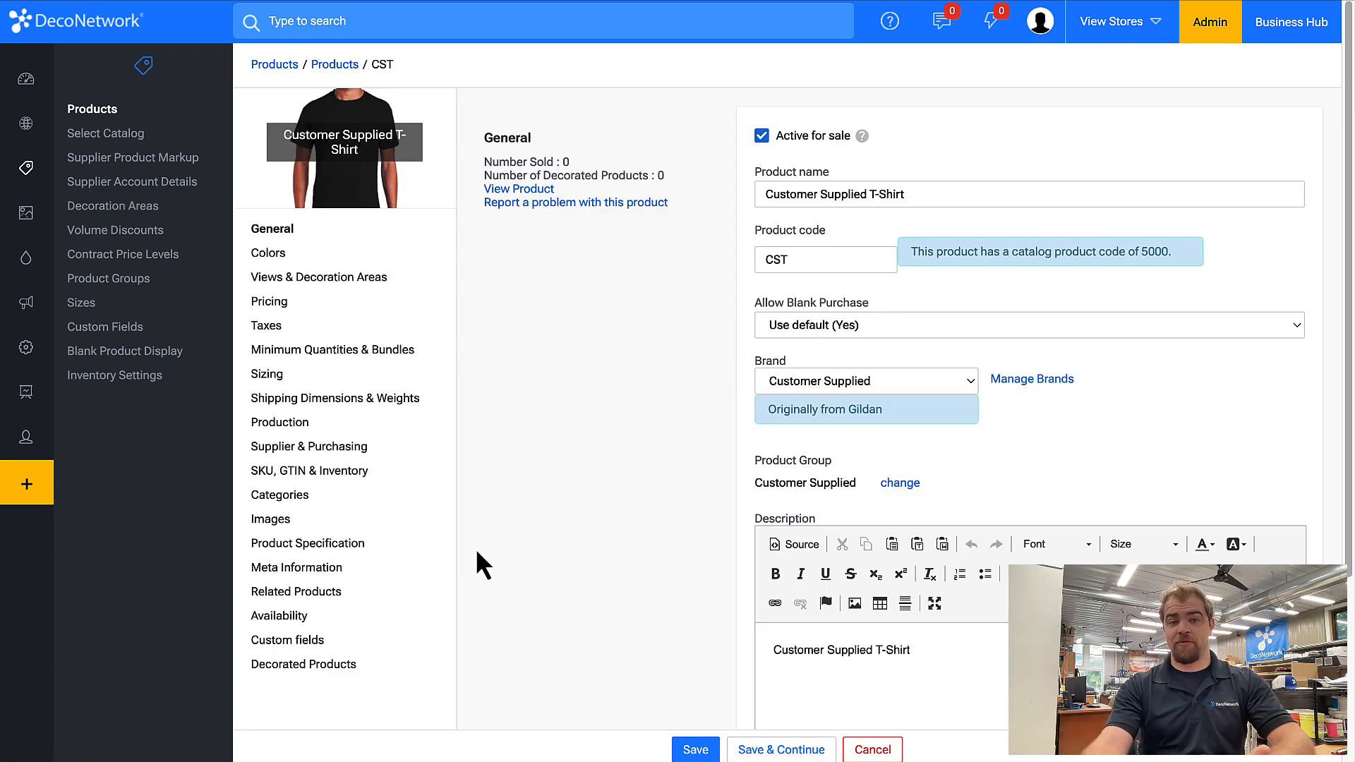
left_click(296, 618)
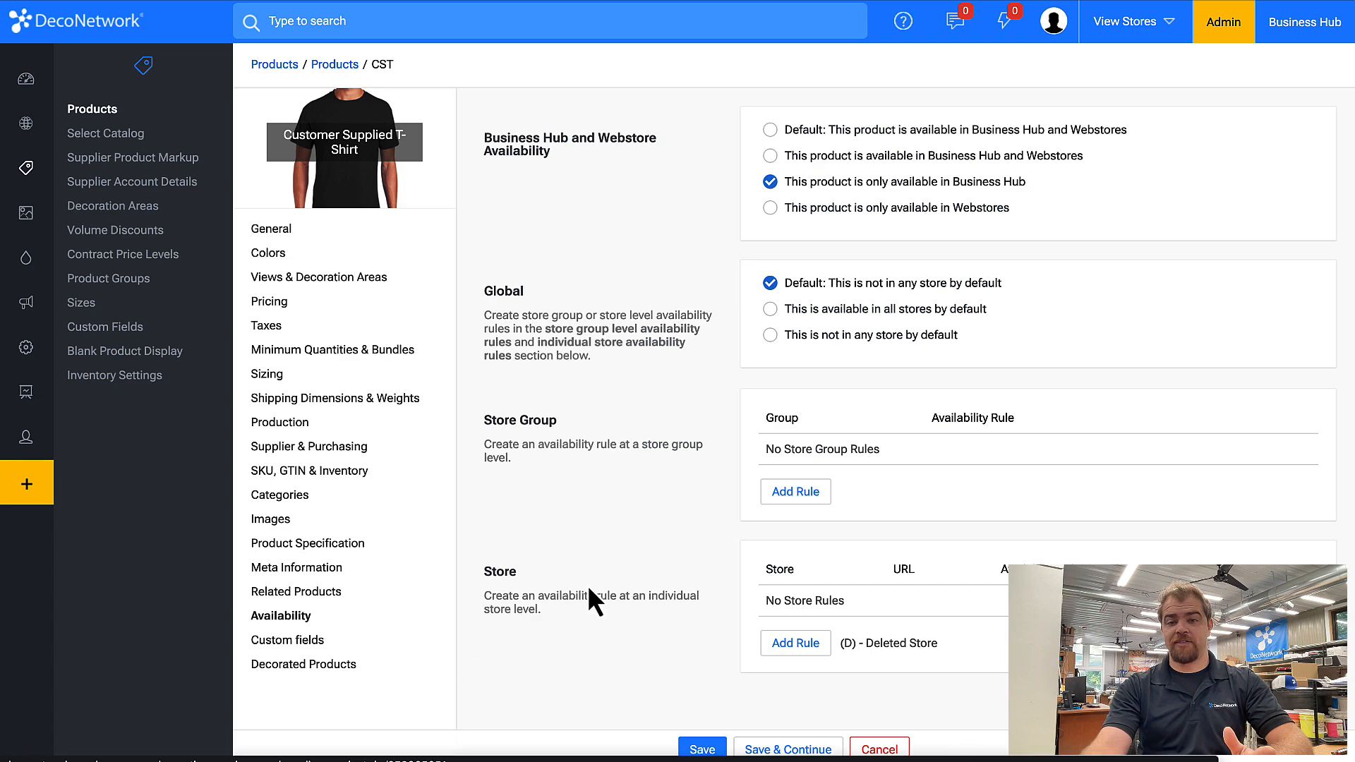
left_click(867, 158)
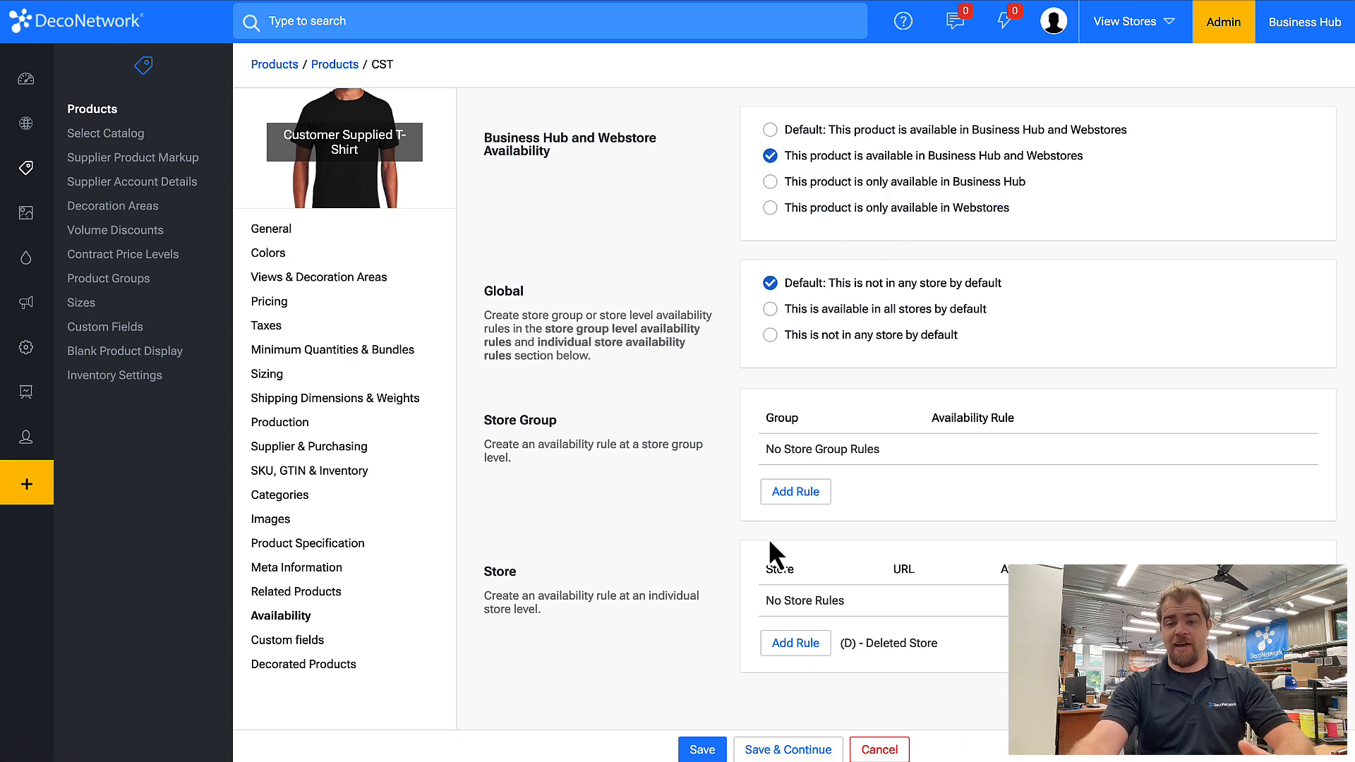
Add a dntemp1.deco-apparel.com store rule to the T-shirt, set it to not in any store by default, and save.
left_click(805, 641)
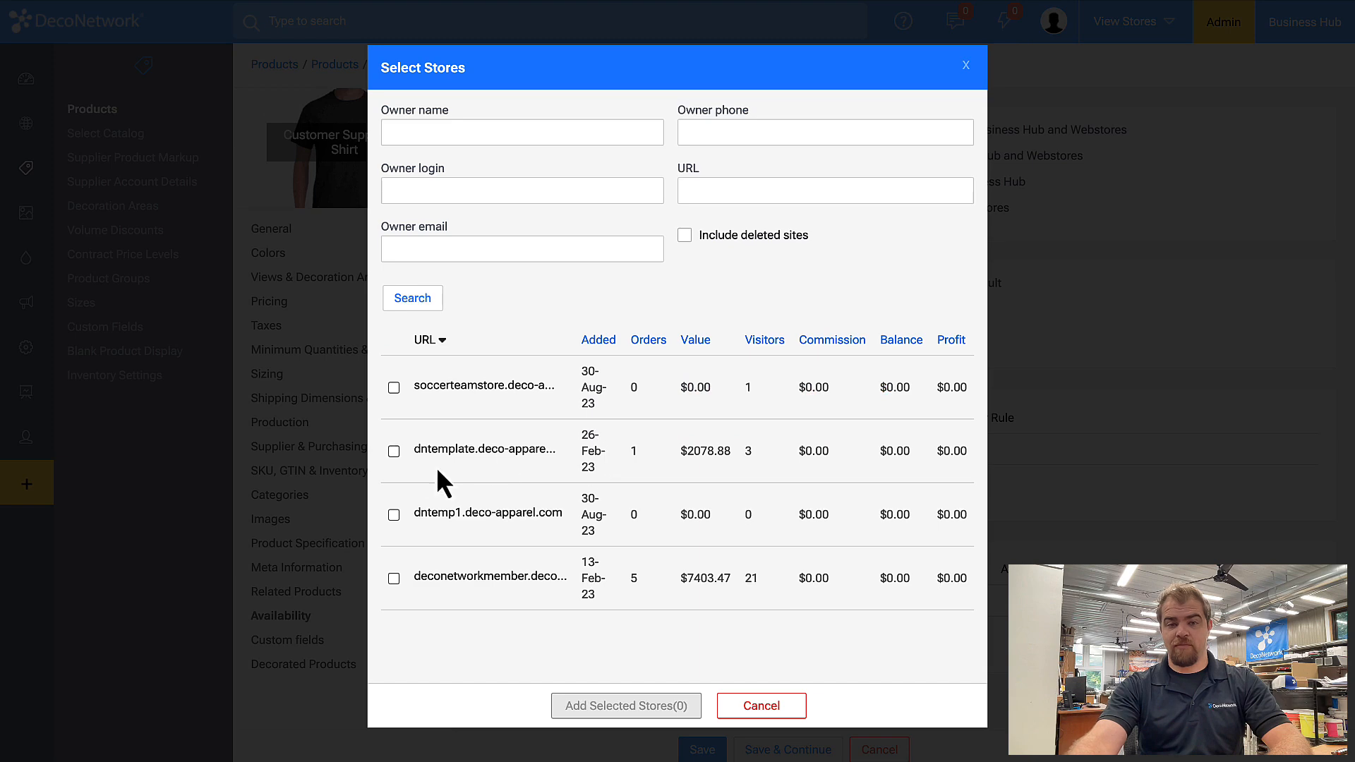
left_click(394, 452)
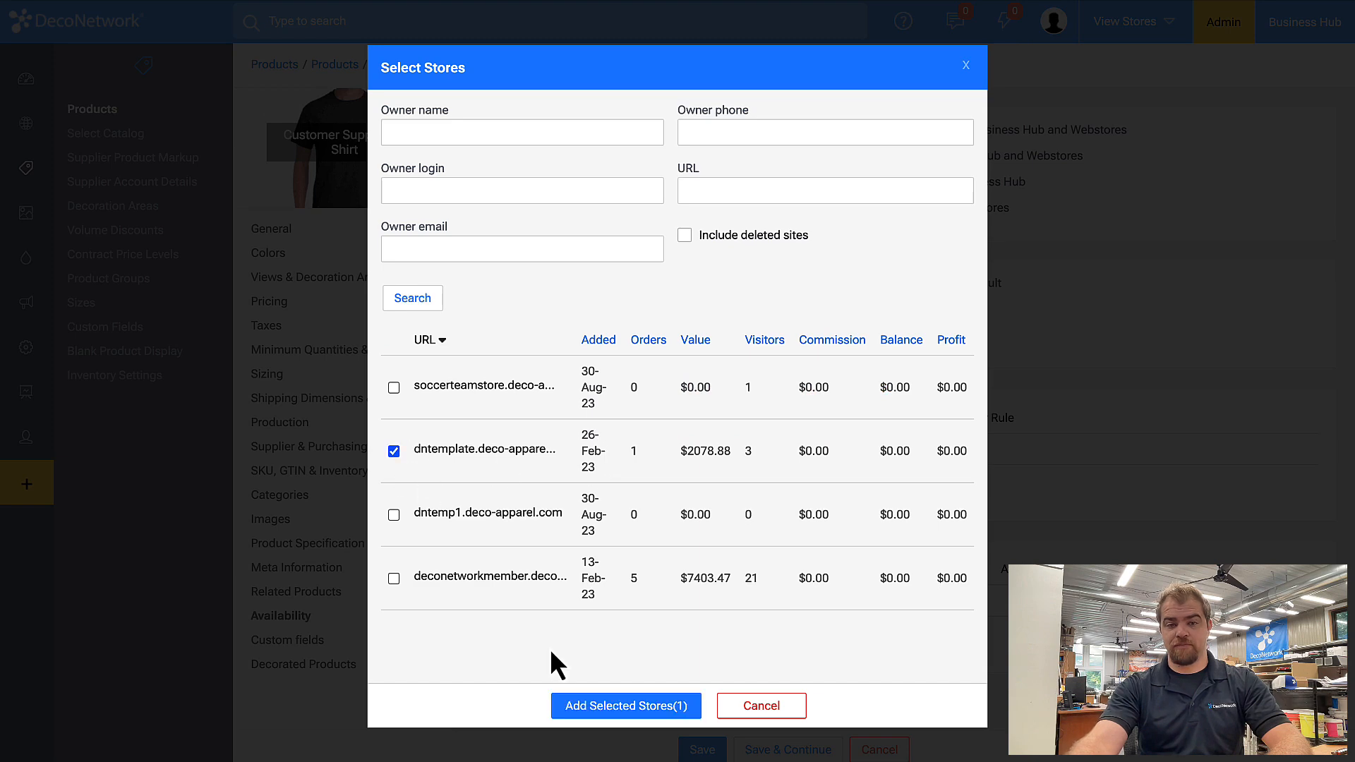
left_click(395, 516)
left_click(396, 452)
left_click(646, 704)
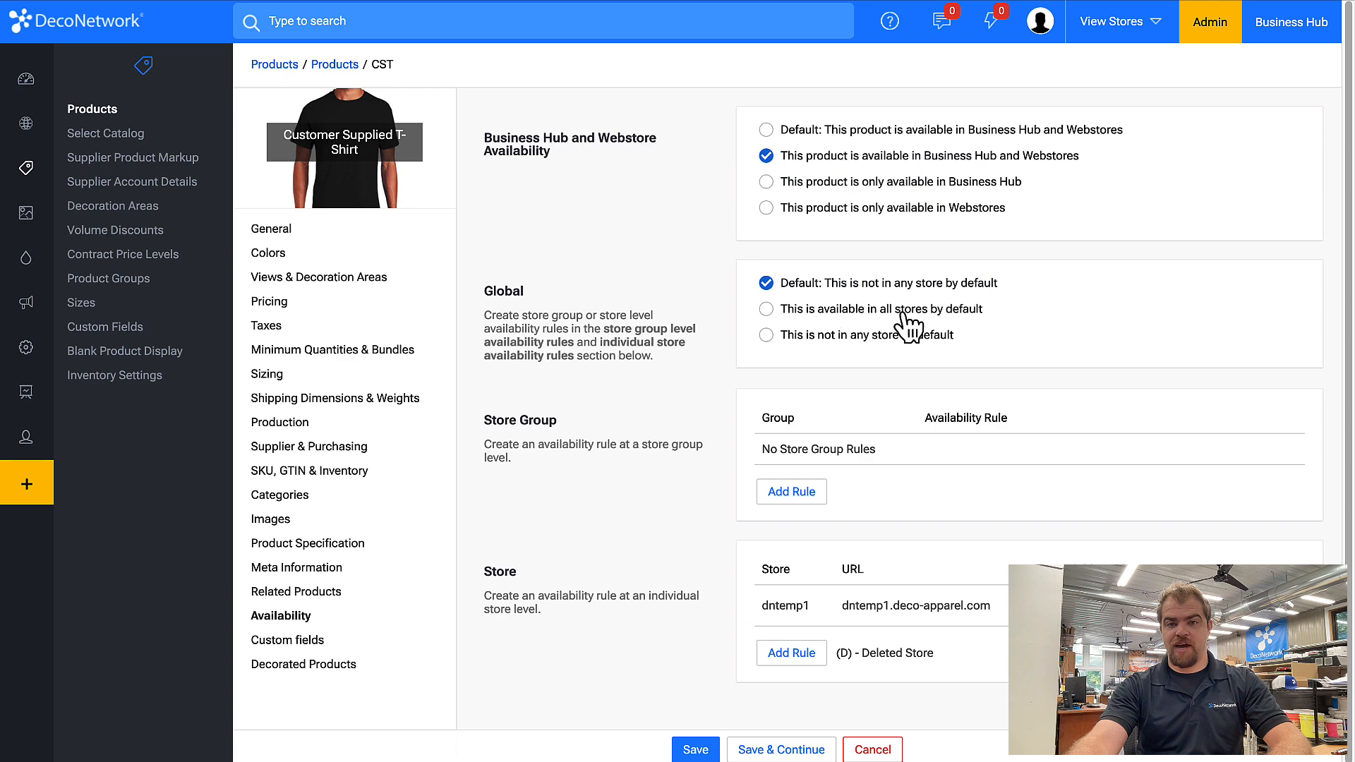
left_click(858, 335)
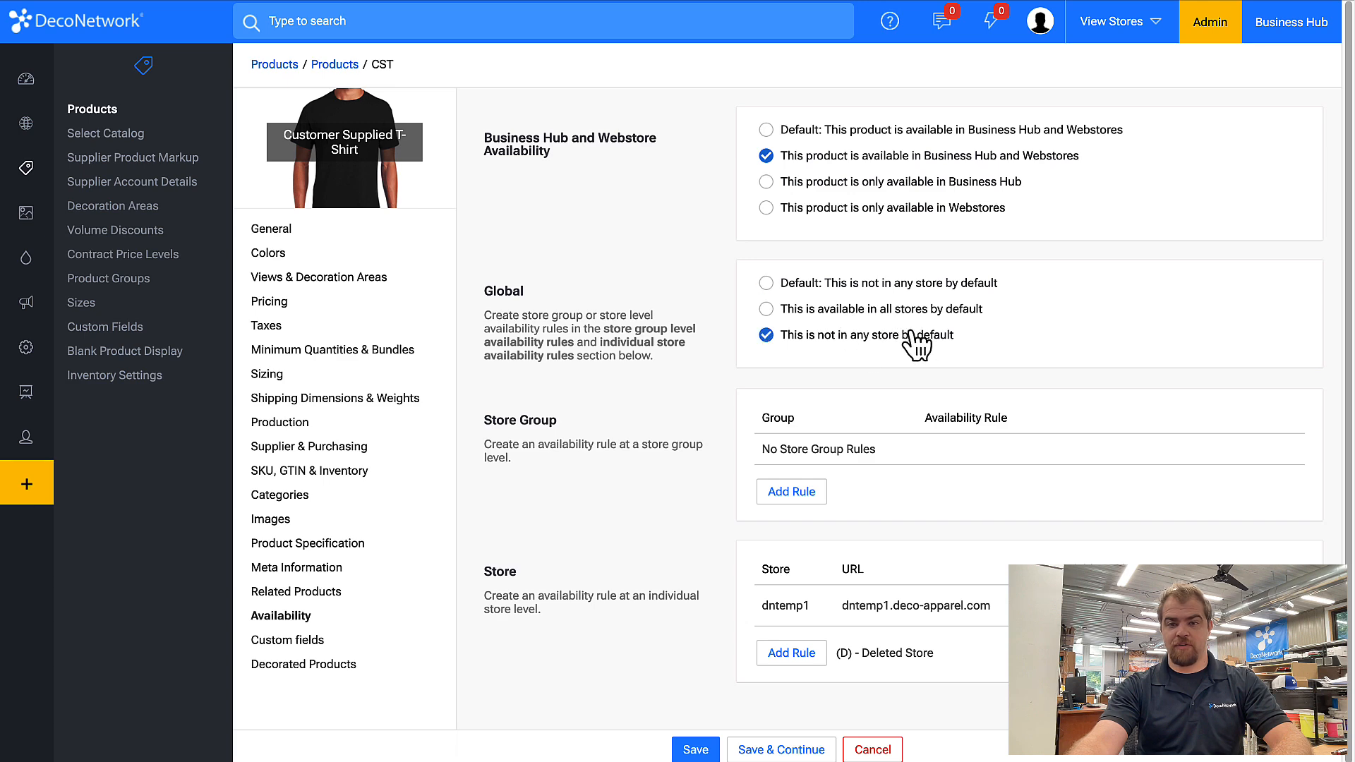
left_click(698, 749)
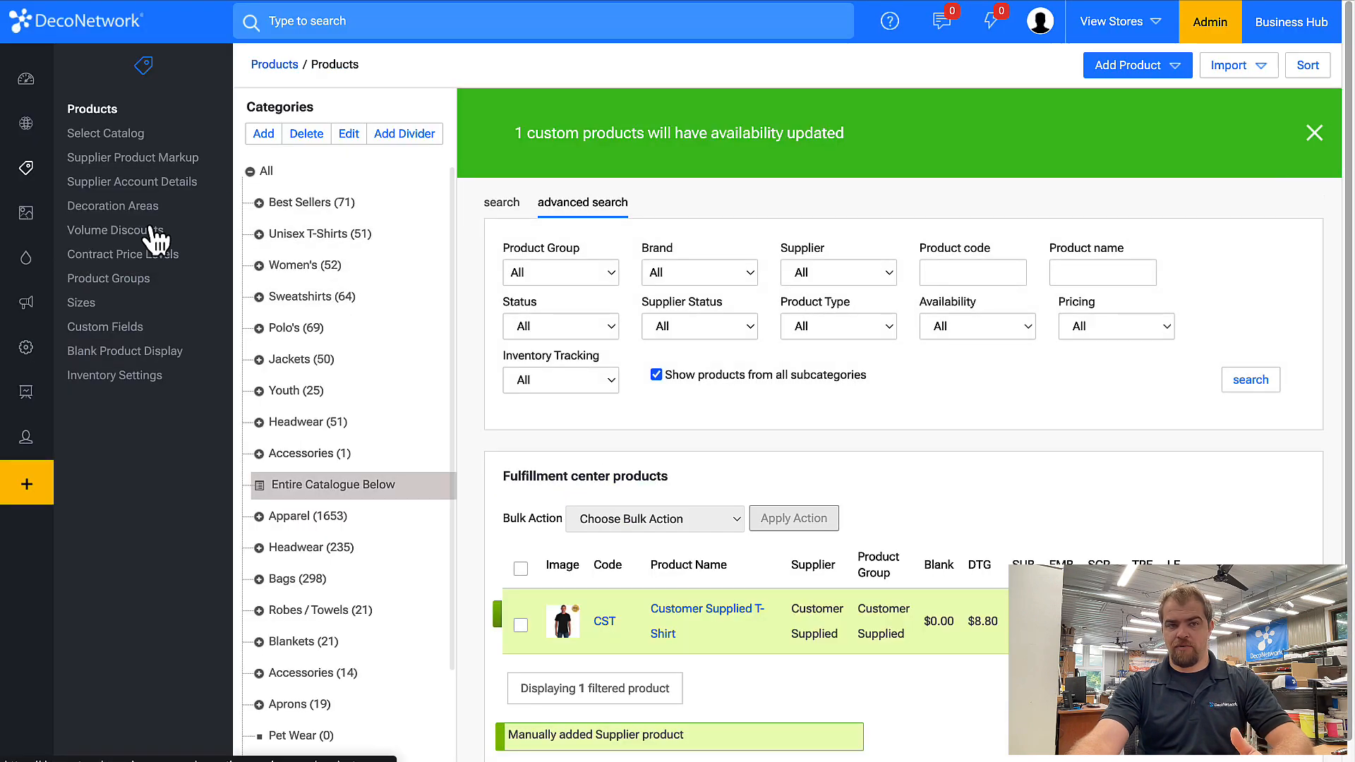
Open the dntemp1 store's website page editor and add a one-column row at the top of the page.
left_click(67, 121)
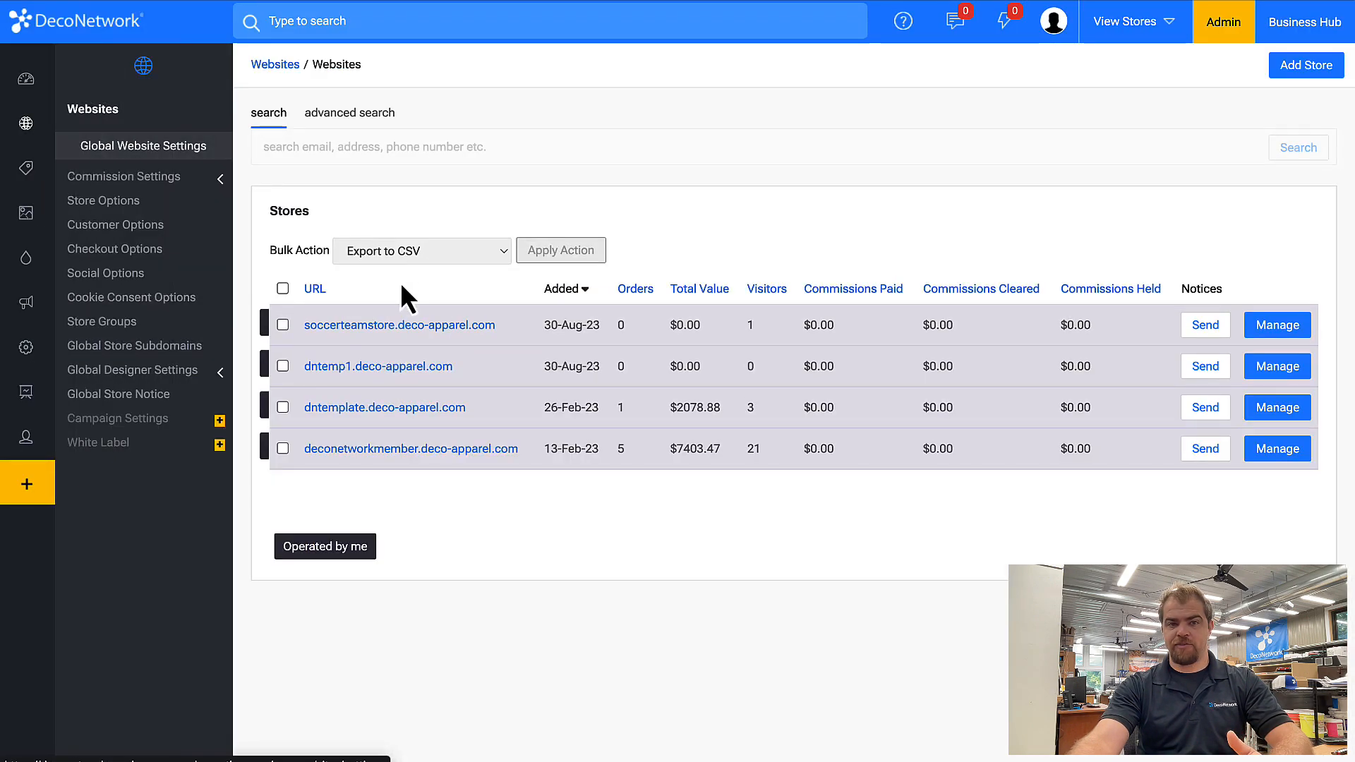
left_click(374, 366)
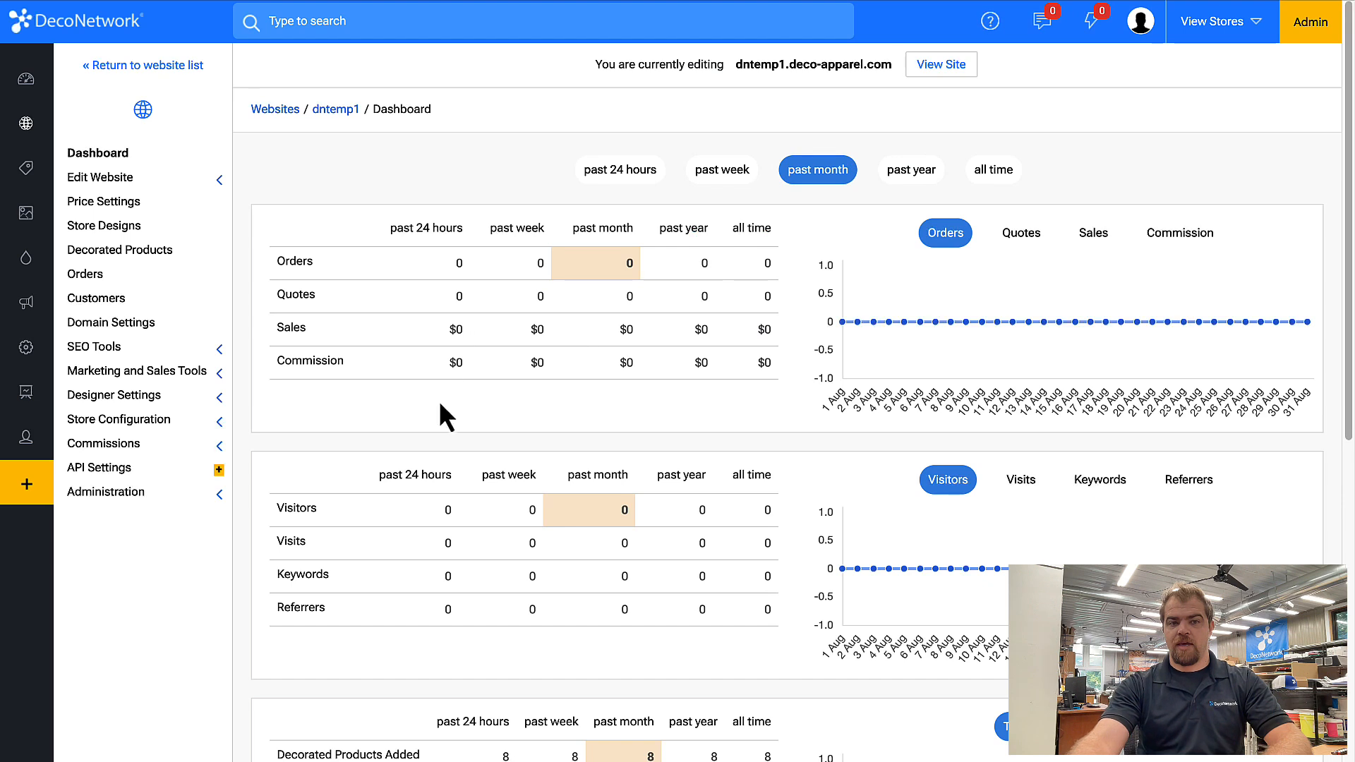
left_click(202, 420)
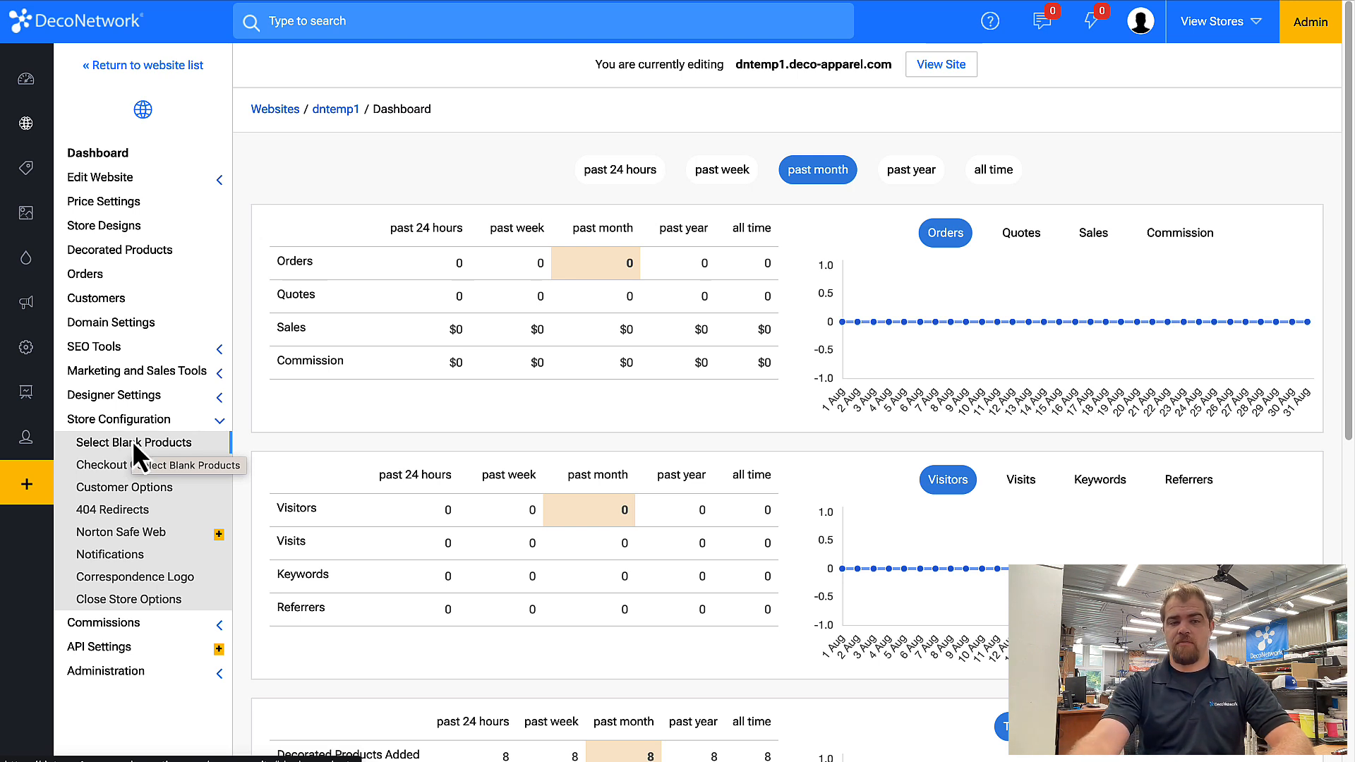
left_click(129, 189)
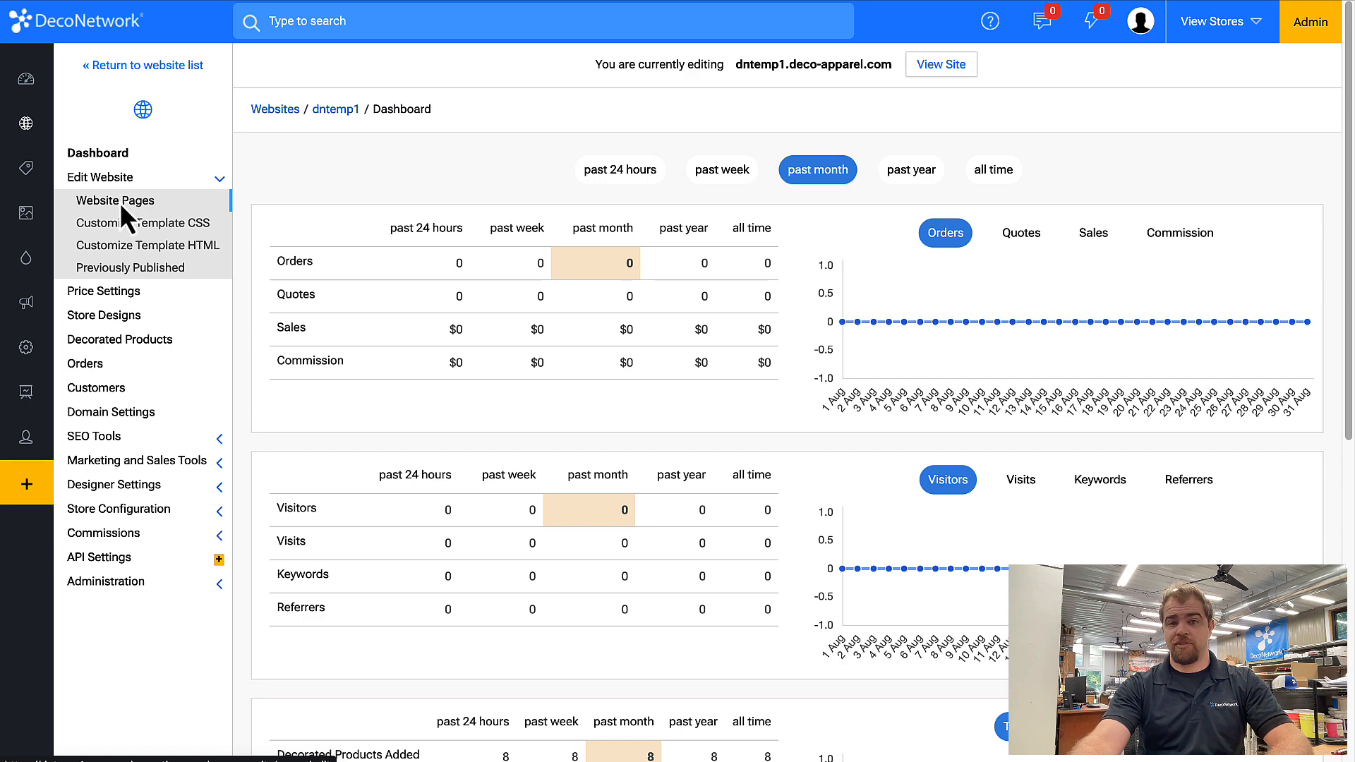
left_click(120, 202)
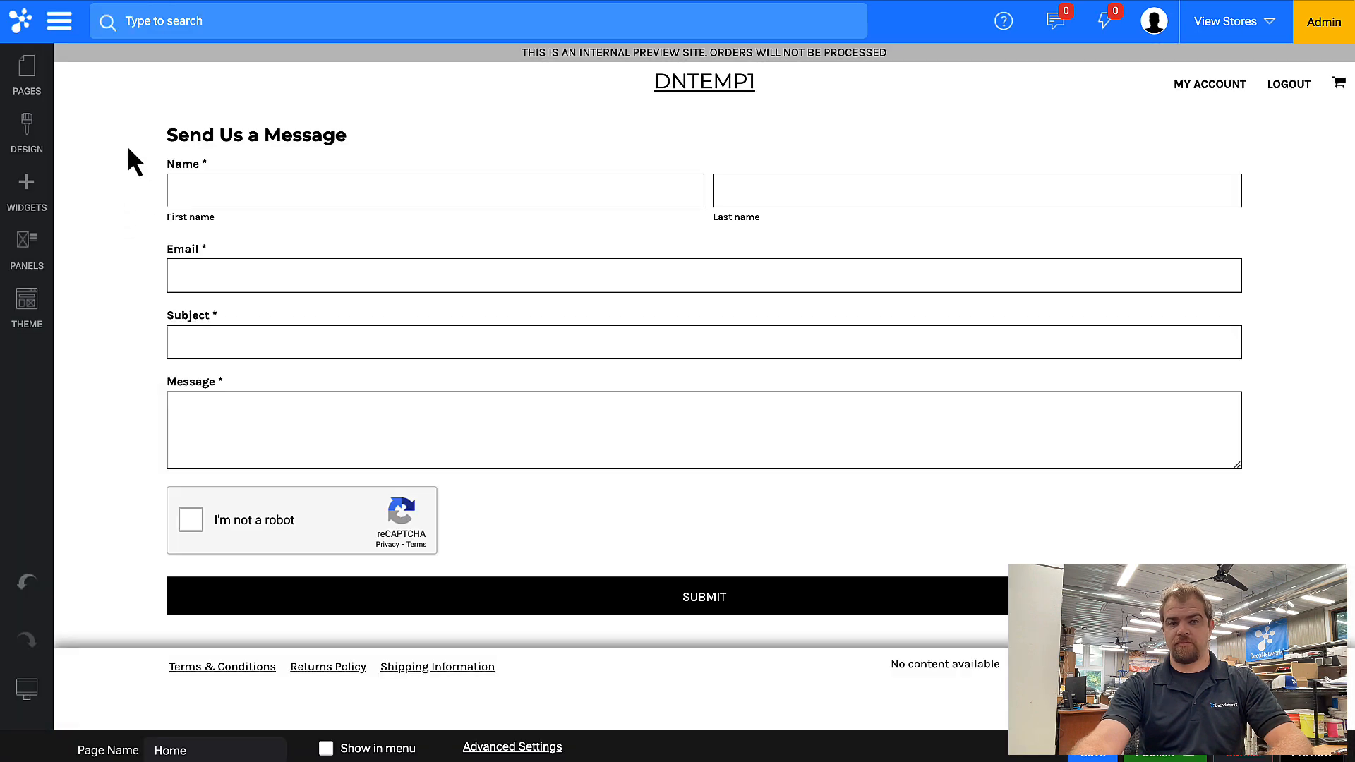
left_click(46, 203)
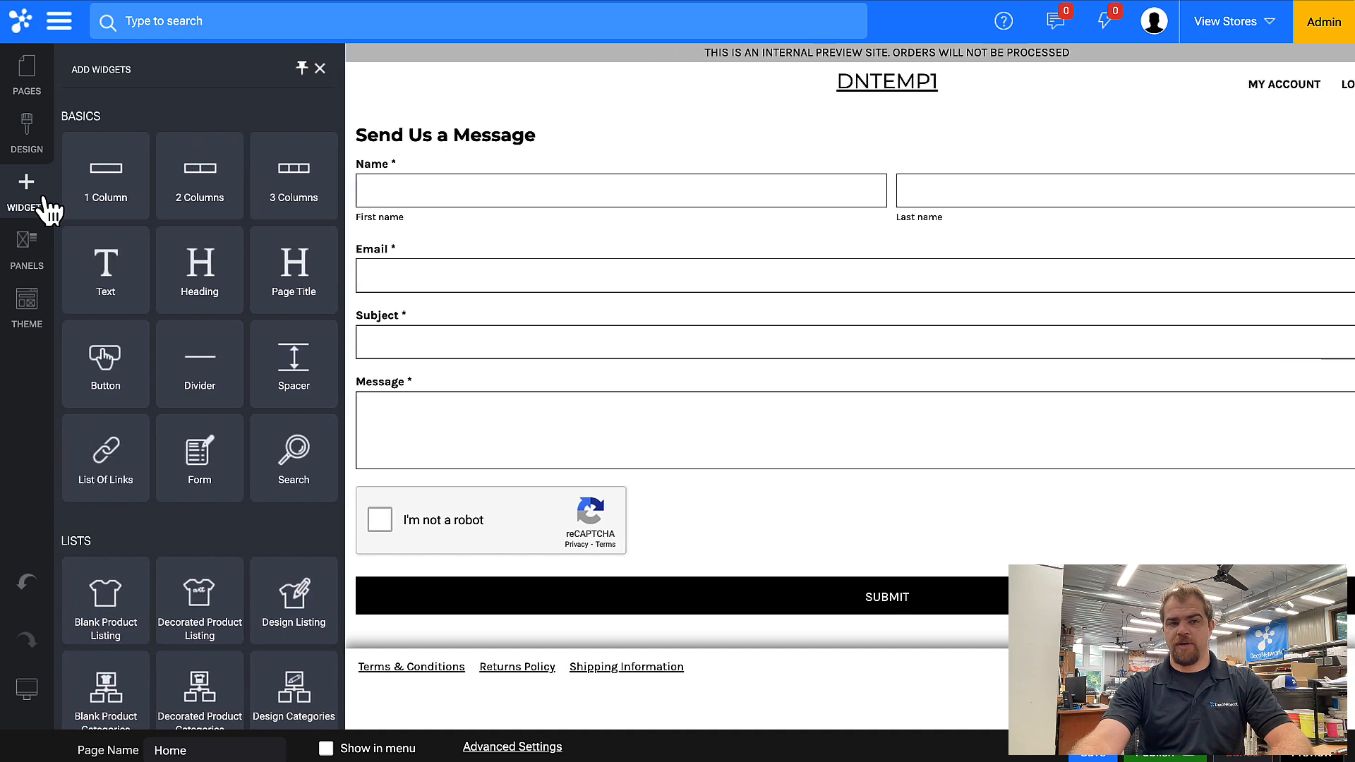
left_click_drag(106, 177, 217, 158)
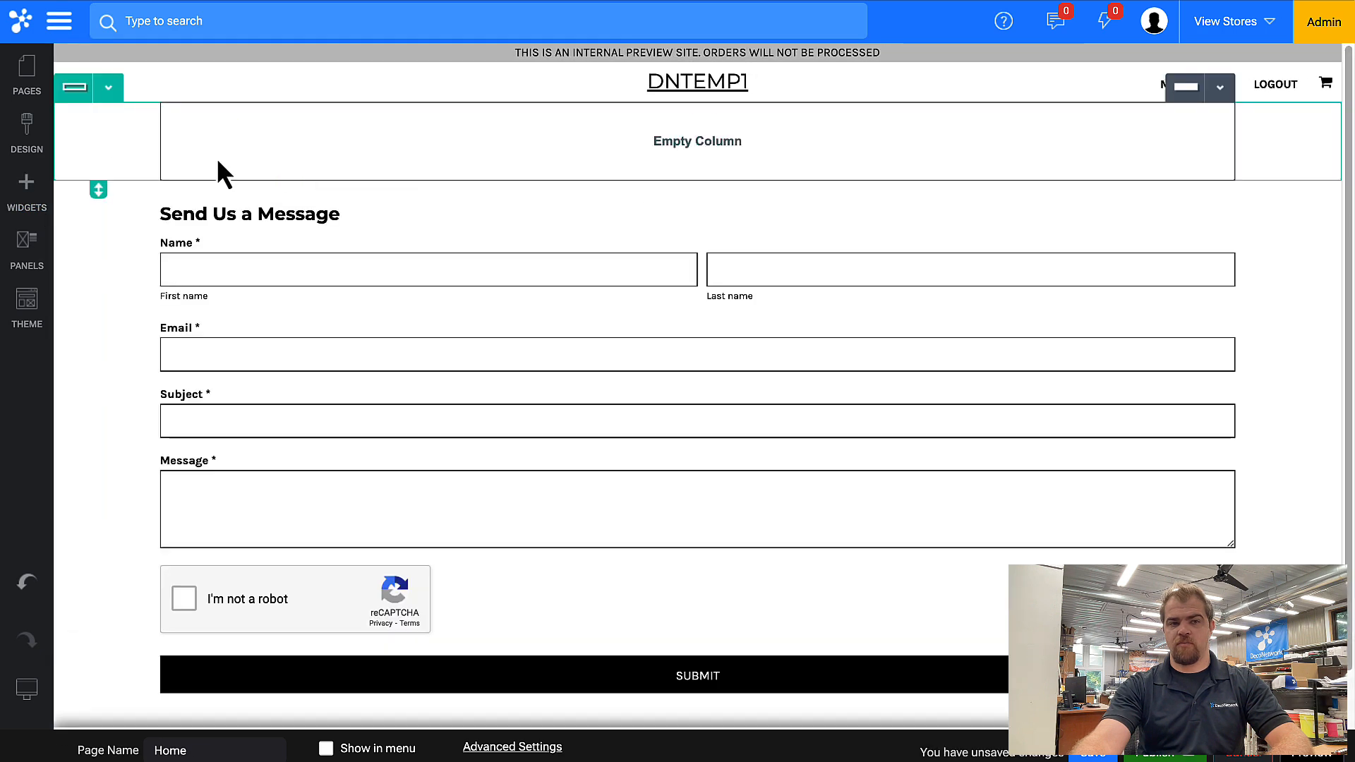
Place a Blank Product Listing widget in the new row and set its category to Customer Supplied.
left_click(27, 198)
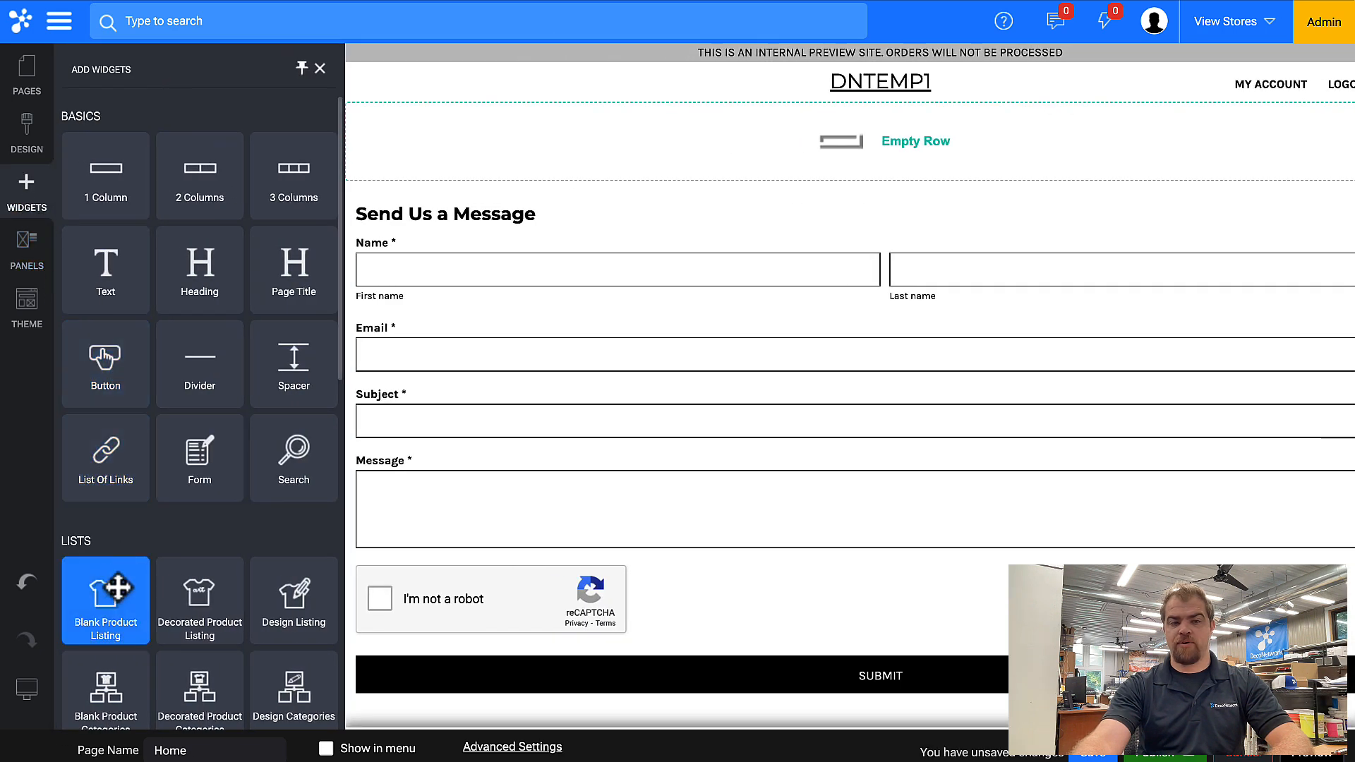
left_click_drag(106, 588, 429, 151)
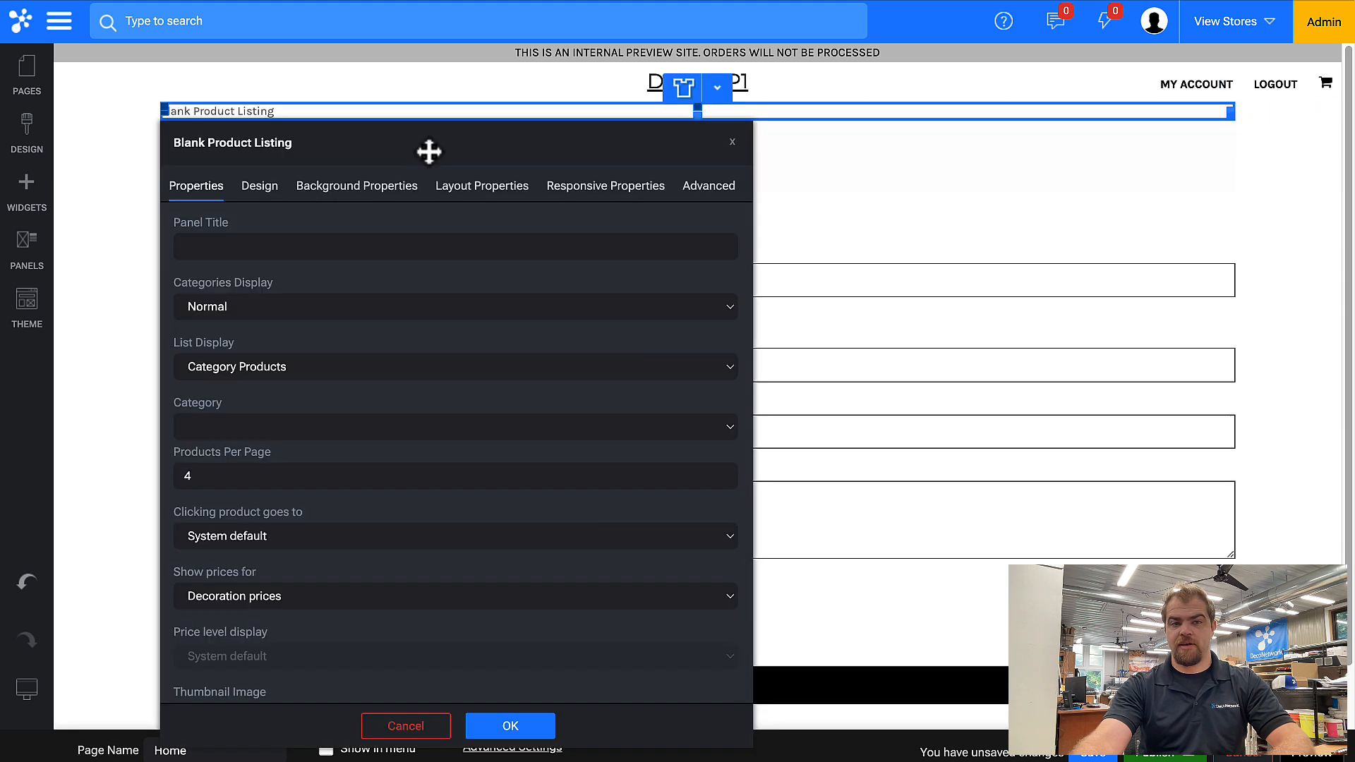
left_click(218, 418)
scroll(341, 636, "down", 3)
left_click(243, 704)
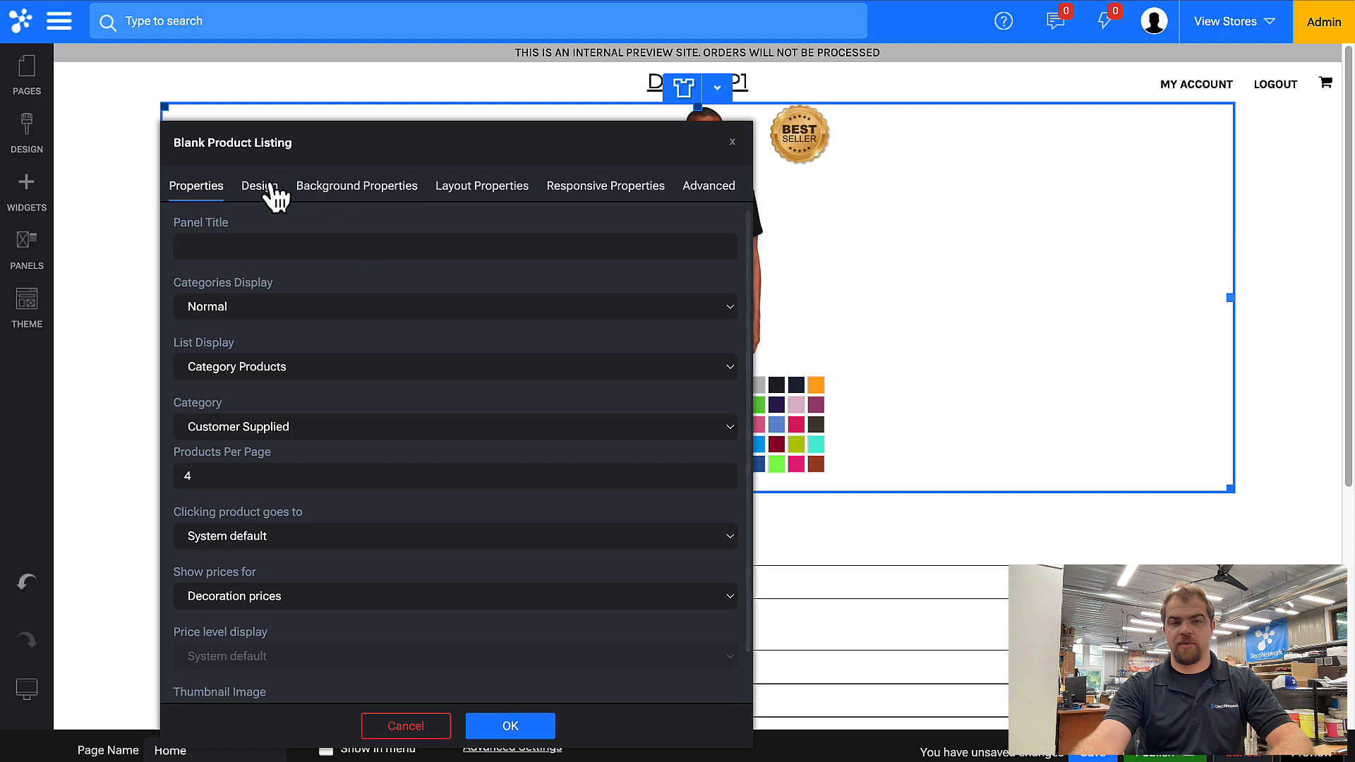
Set the product listing's design to show product names below and hide product colors, then confirm the widget settings.
left_click(269, 188)
scroll(315, 387, "down", 2)
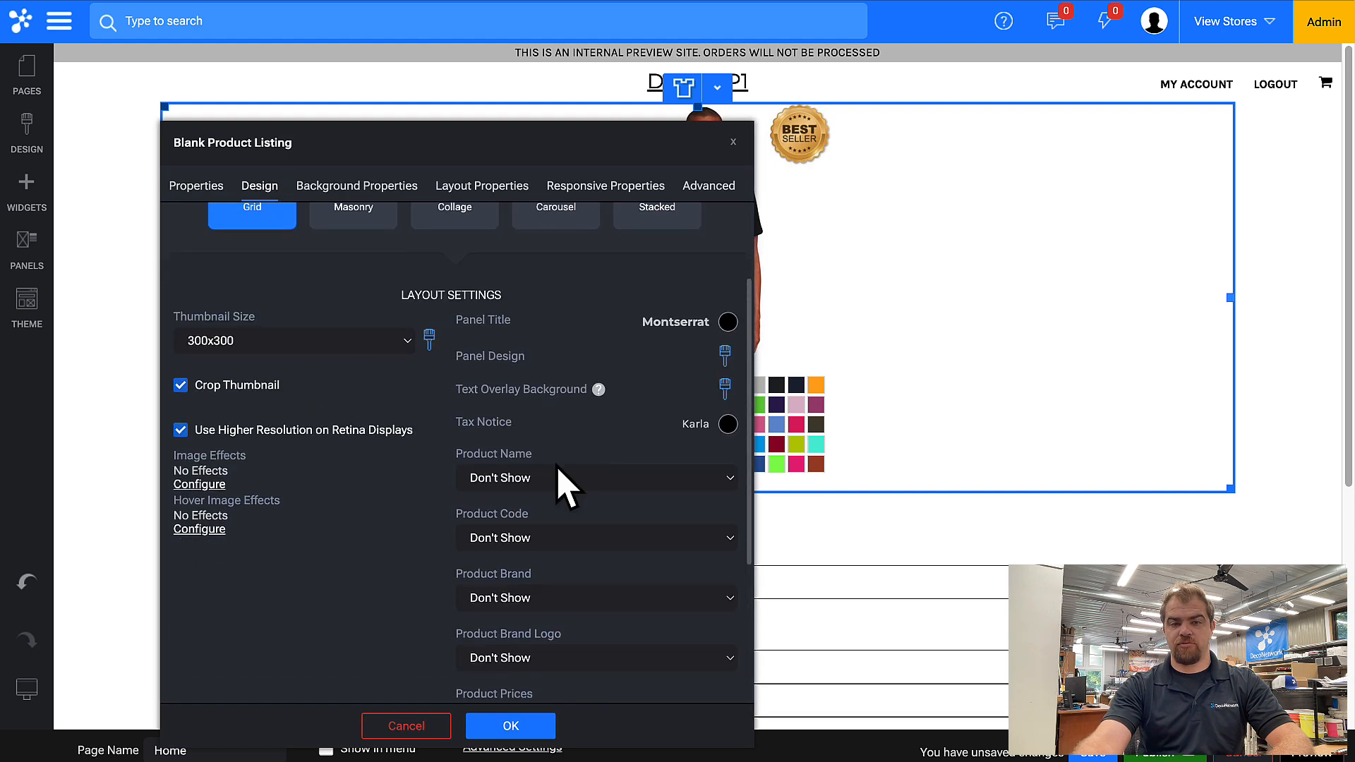
left_click(554, 486)
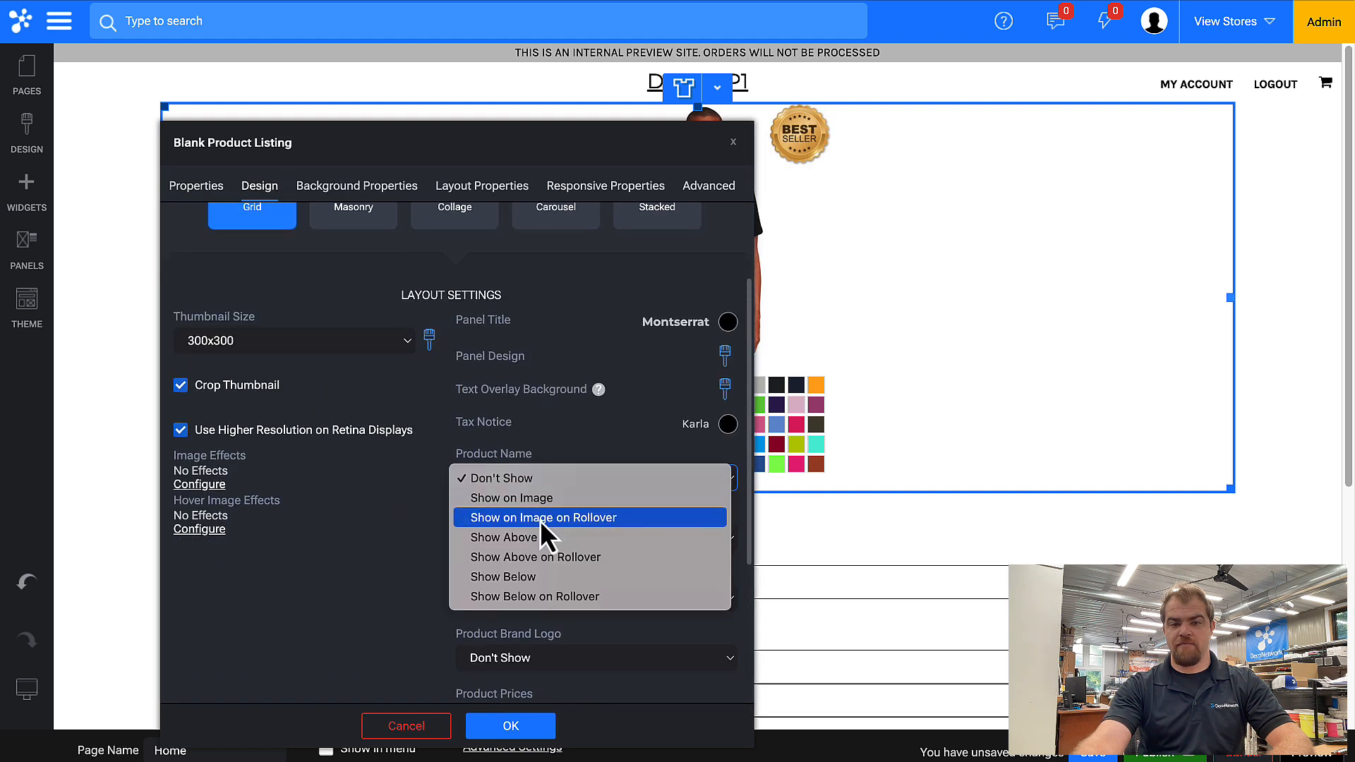
left_click(552, 575)
scroll(583, 529, "down", 1)
left_click(590, 648)
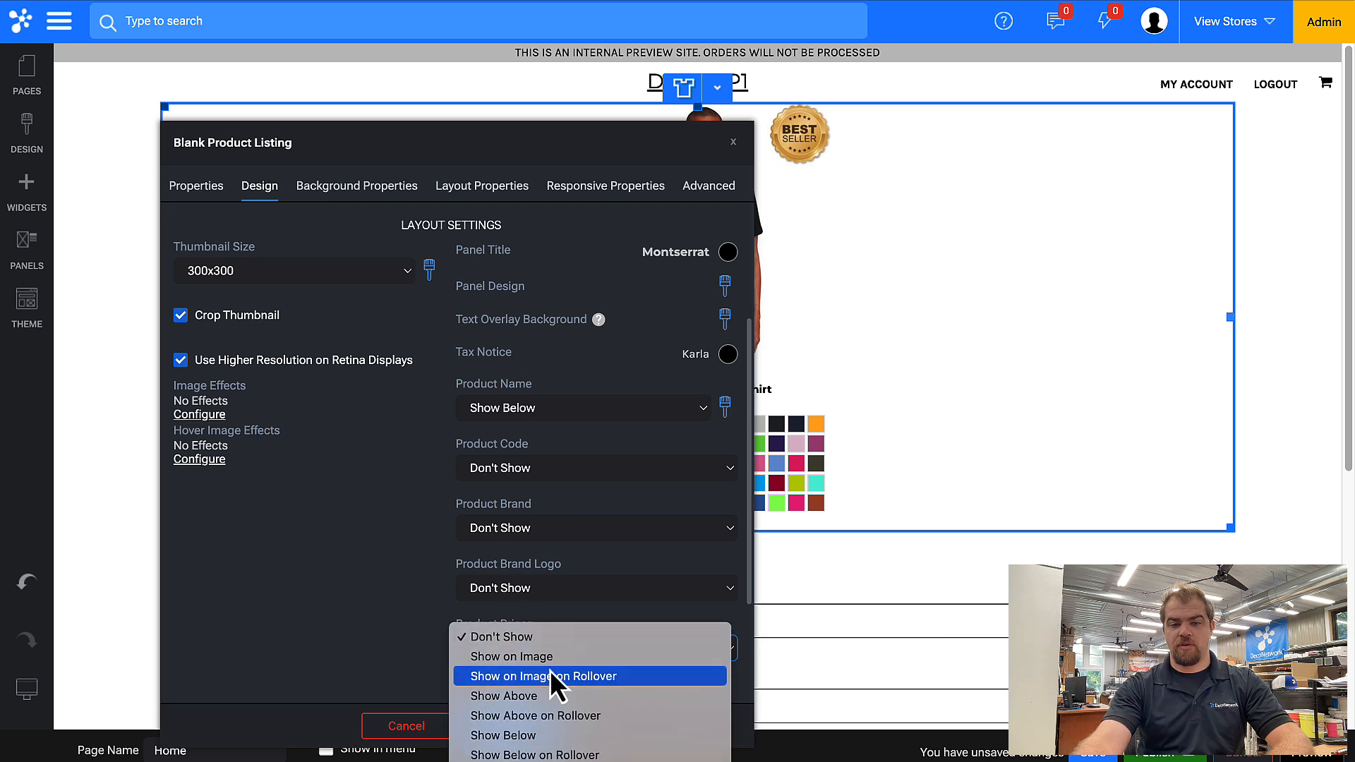
left_click(430, 604)
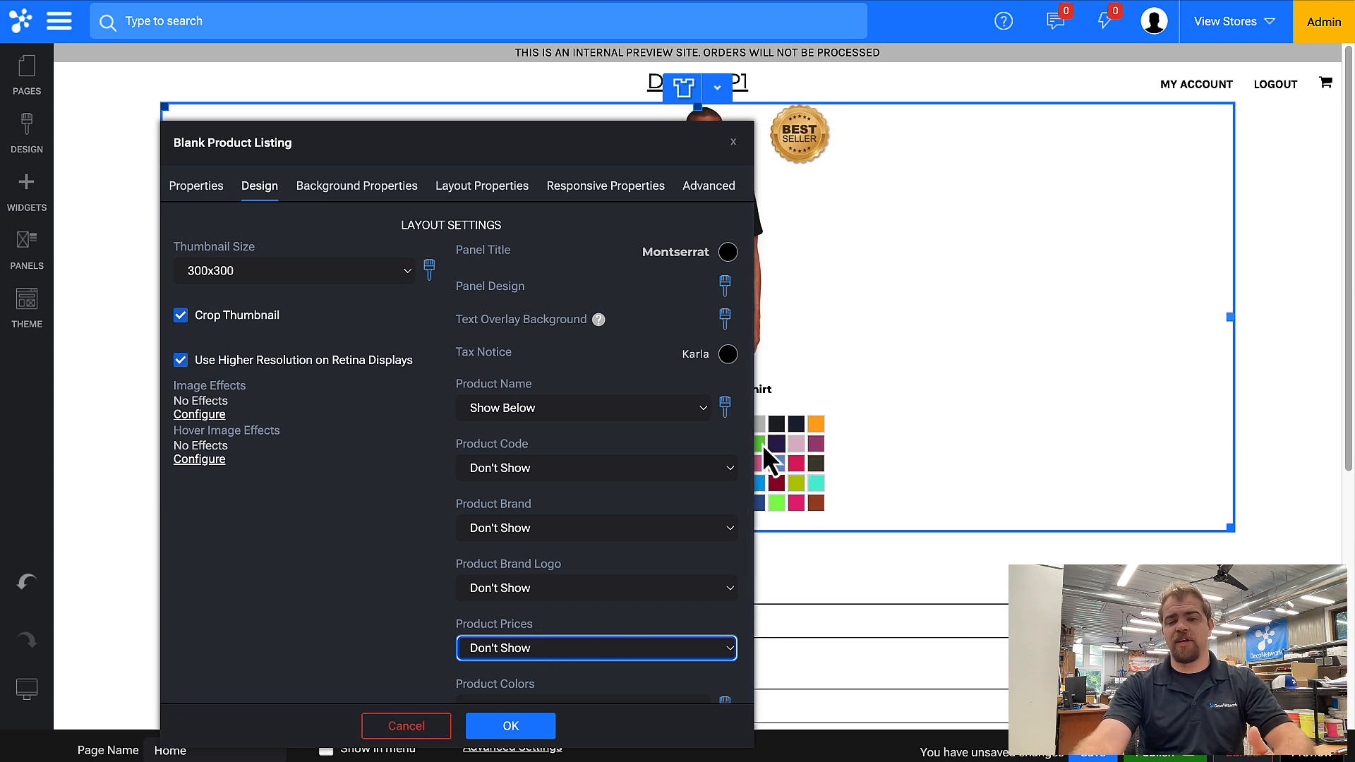
scroll(565, 638, "down", 2)
left_click(546, 574)
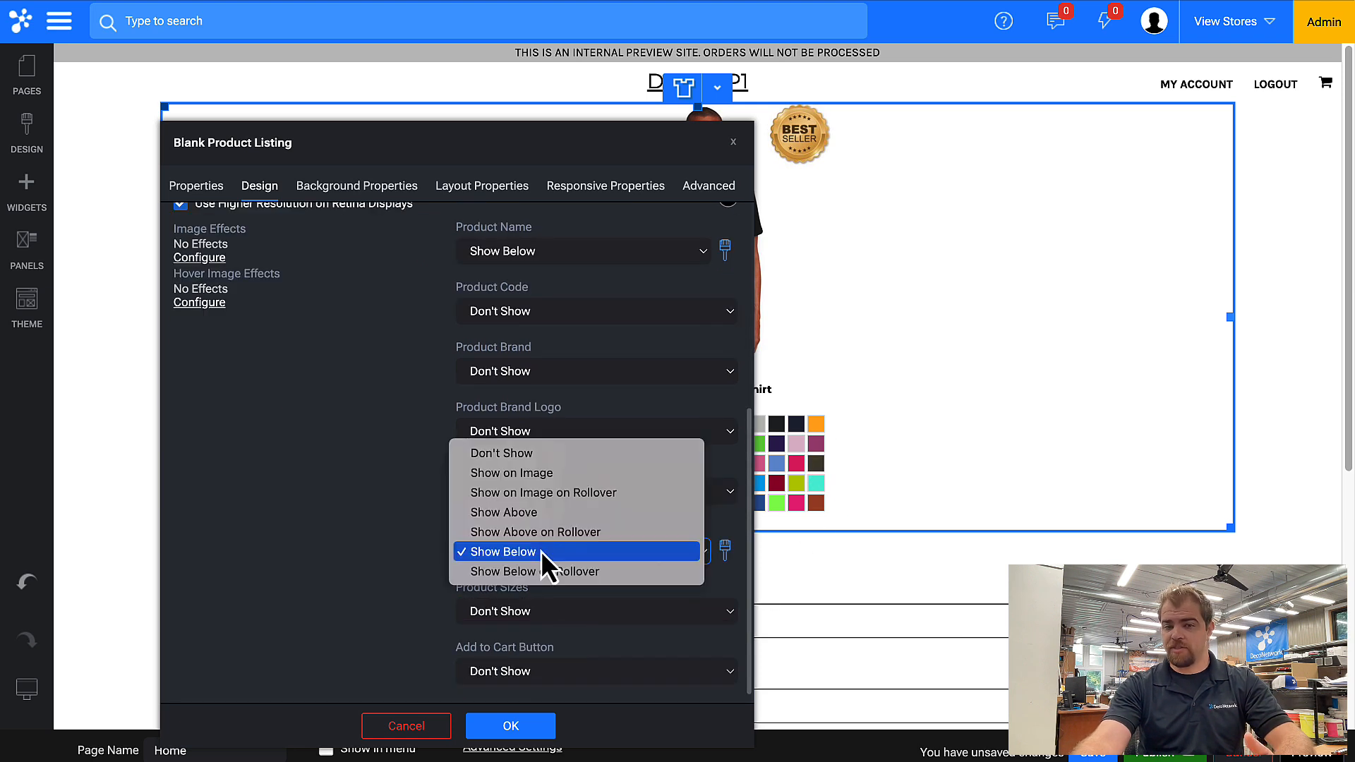
left_click(517, 453)
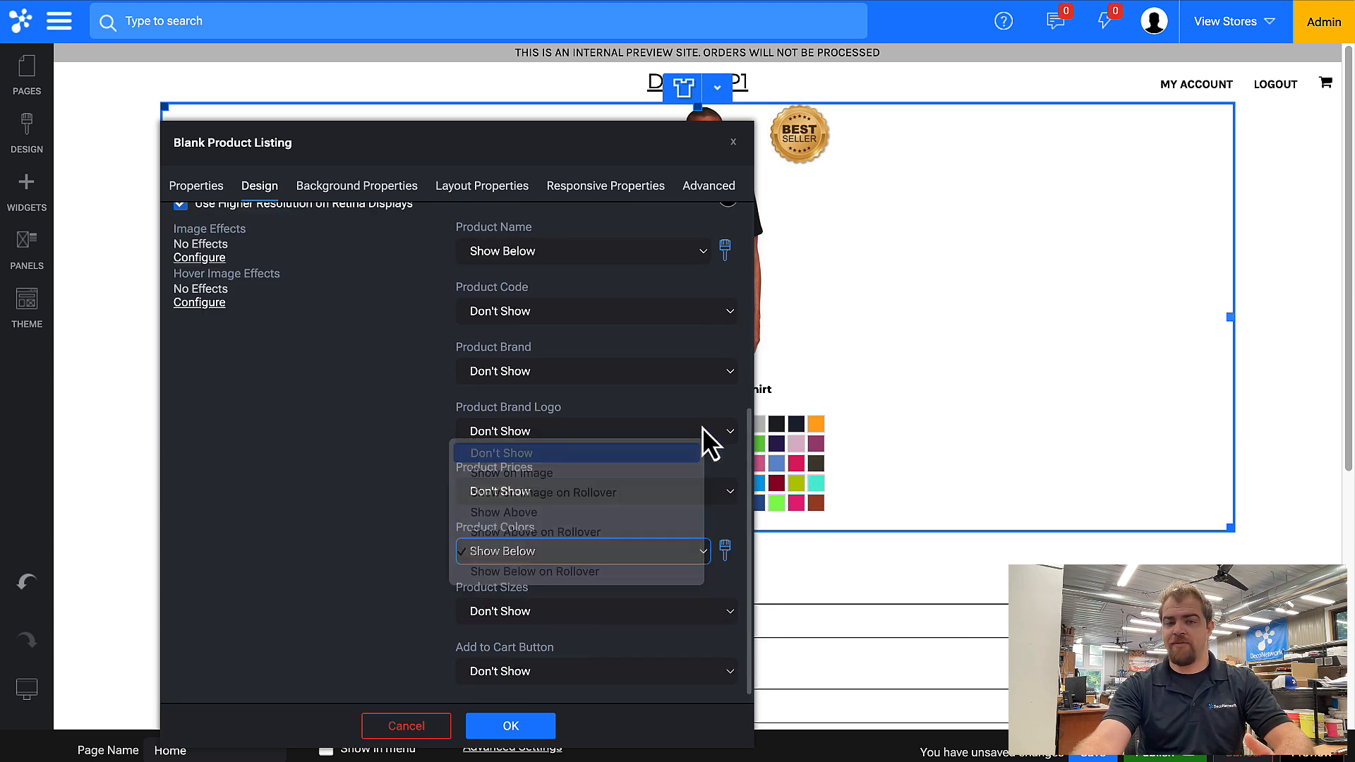
left_click(511, 726)
Deselect the widget and save the homepage.
left_click(604, 302)
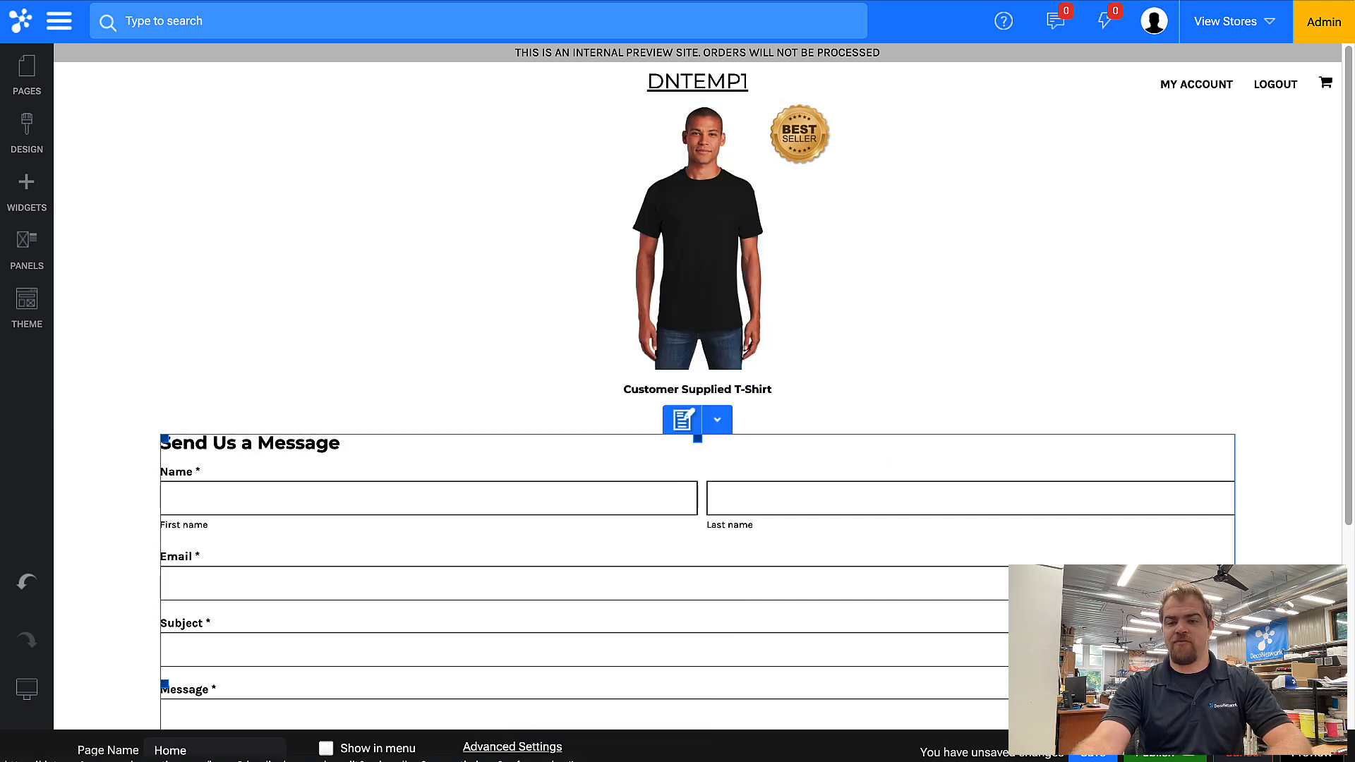
left_click(1090, 754)
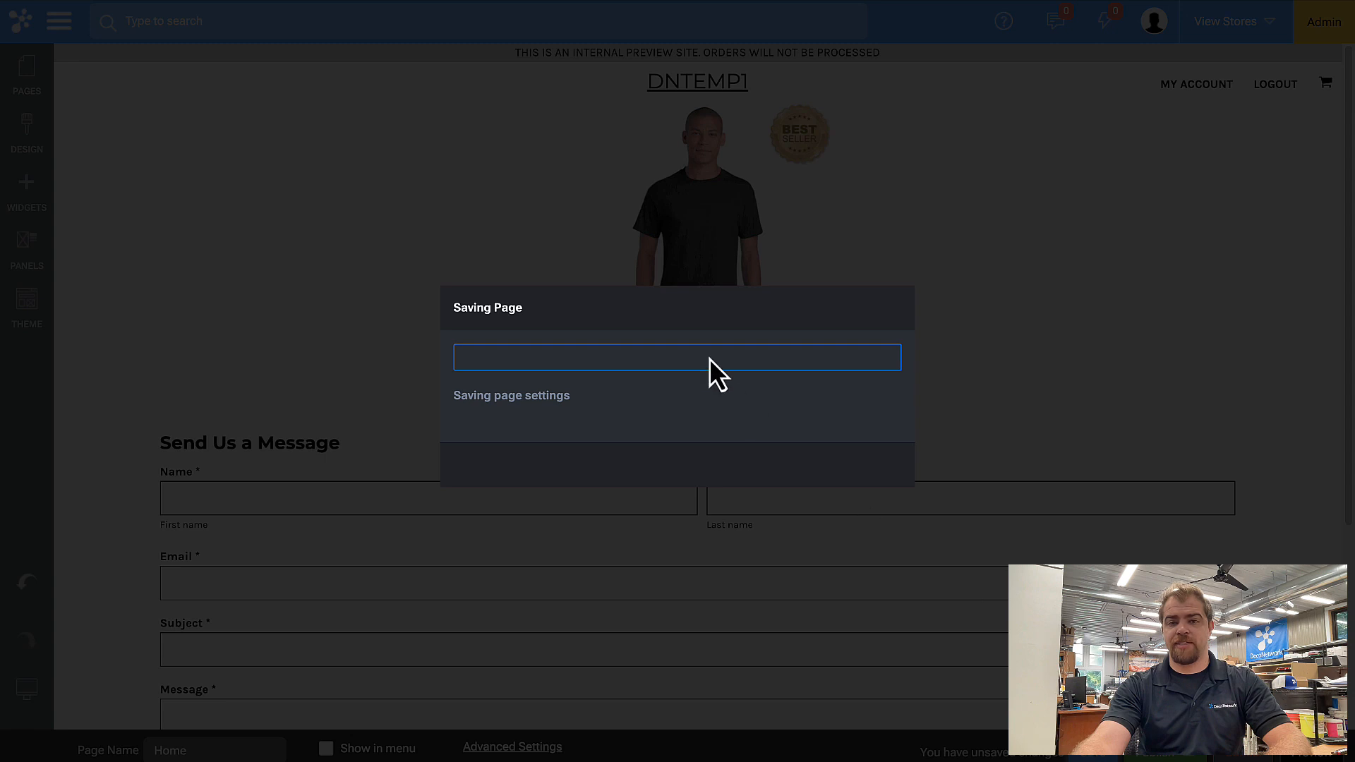
left_click(695, 469)
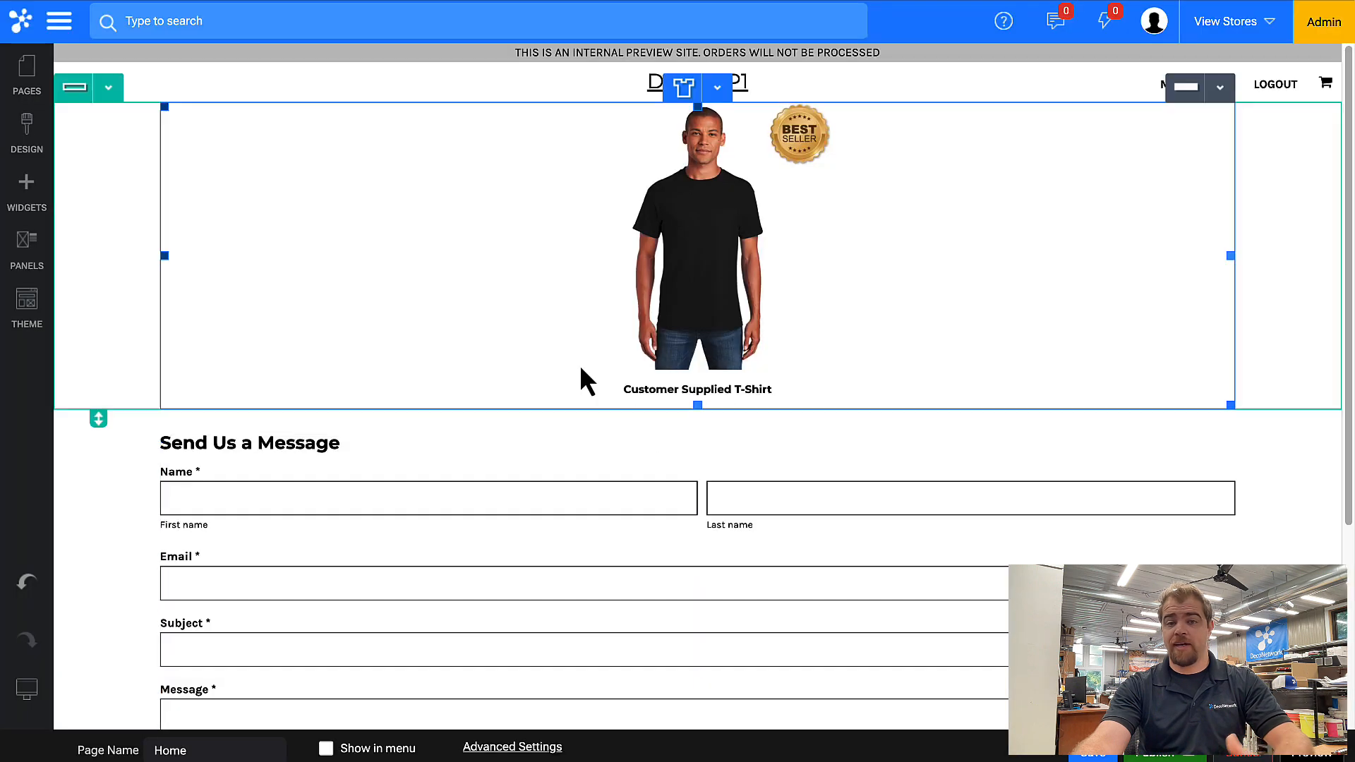
Increase the spacing below the product row by about 30 px and save the page.
left_click_drag(98, 420, 99, 459)
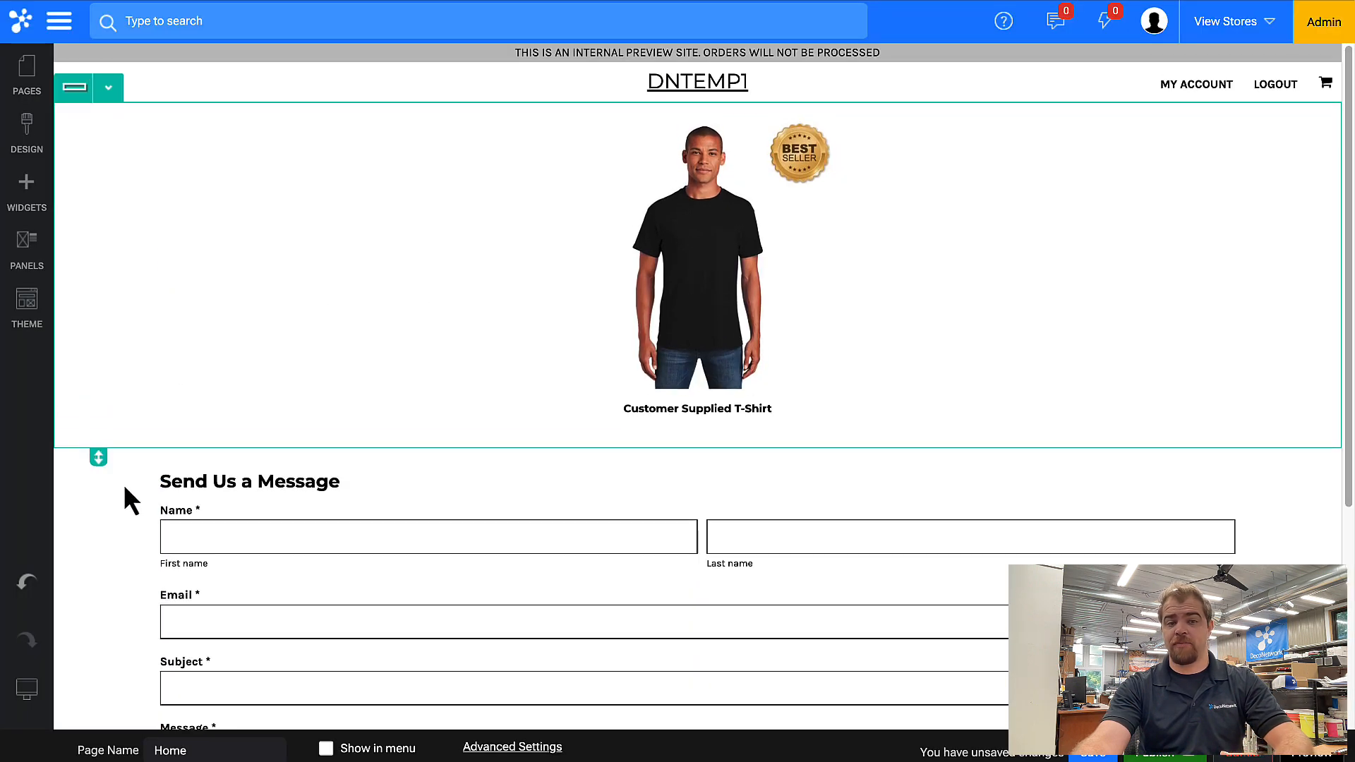
left_click(1090, 754)
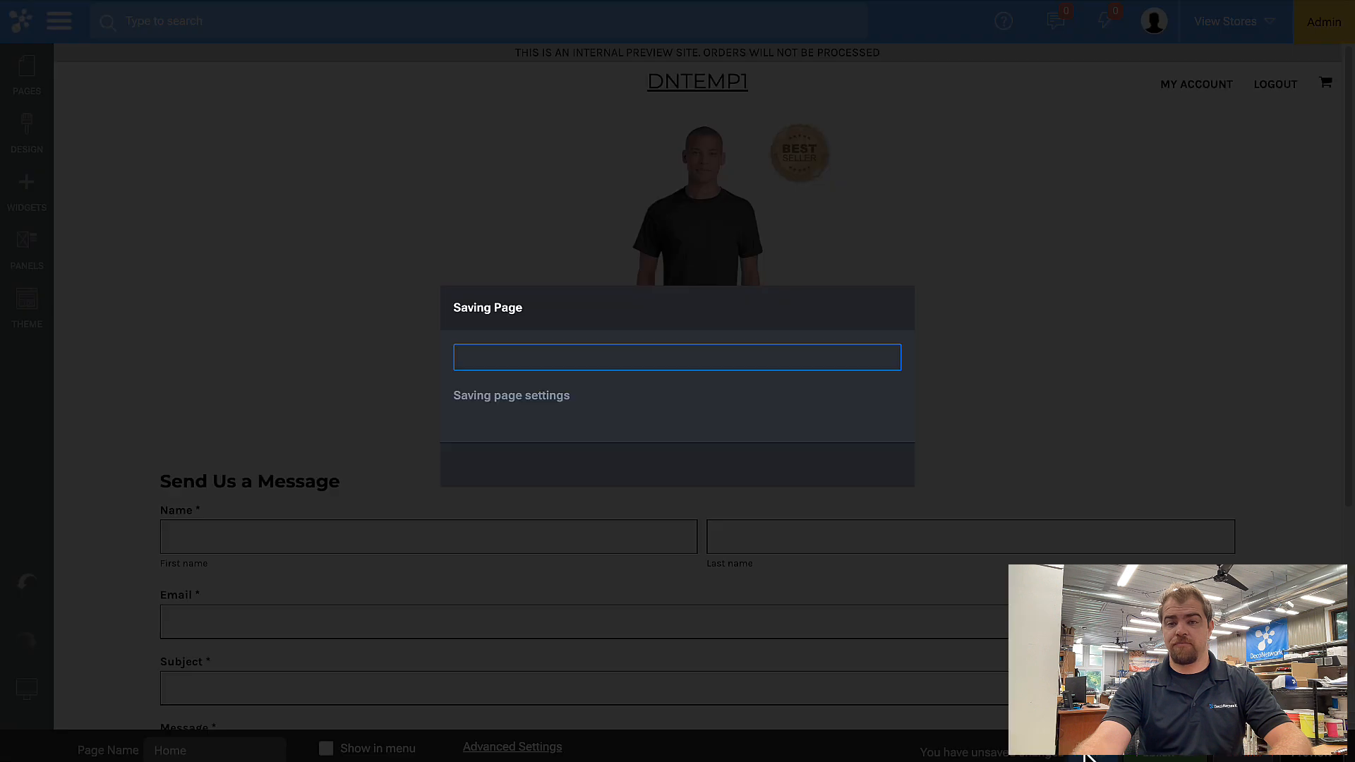
left_click(691, 467)
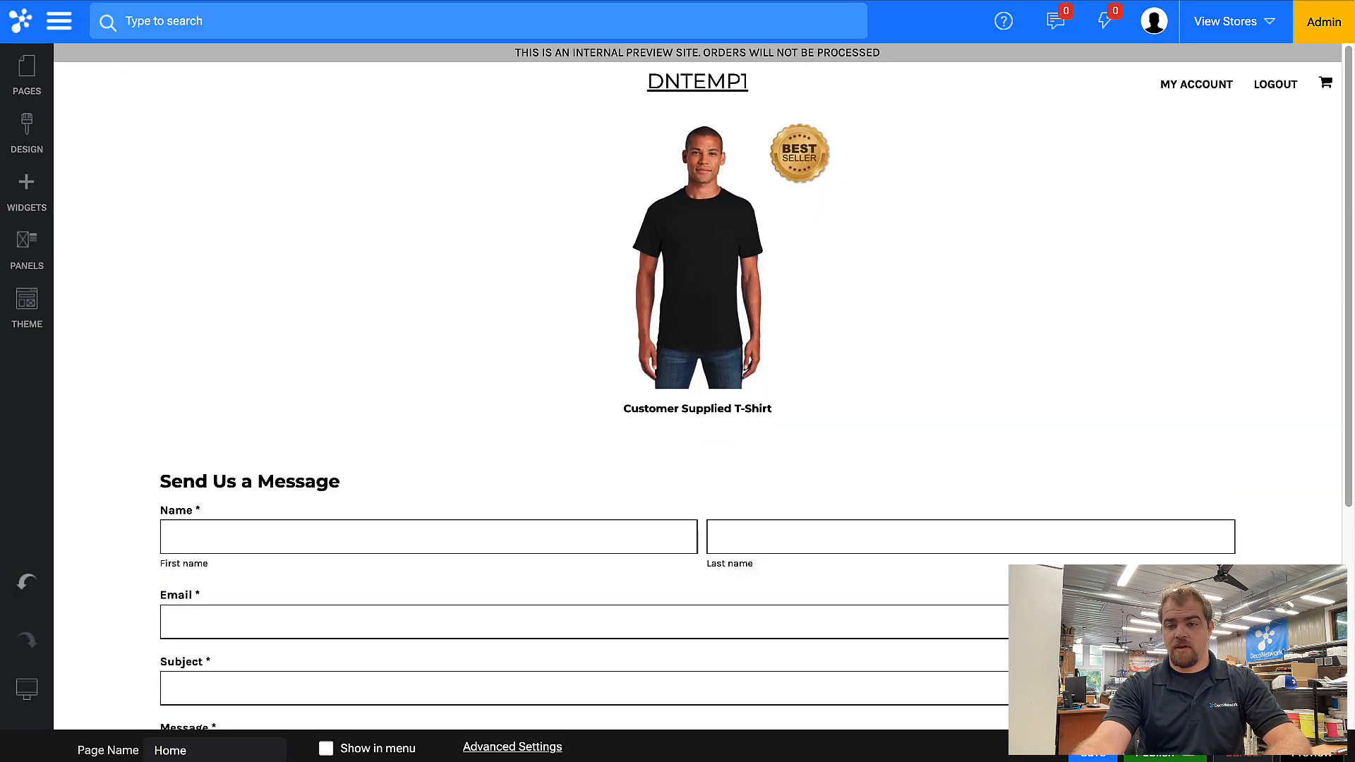
Preview the store homepage, open the T-shirt in the designer, then return to the editor.
left_click(1322, 755)
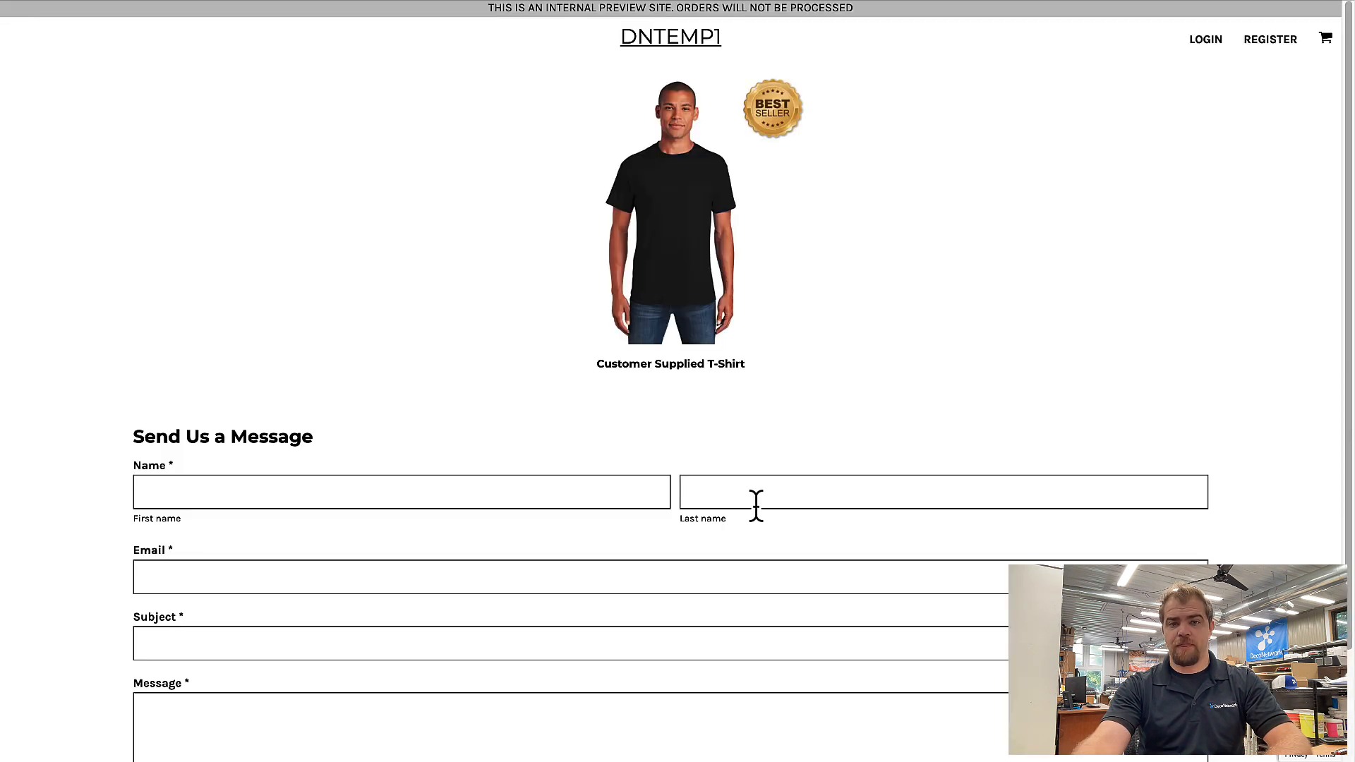
left_click(653, 182)
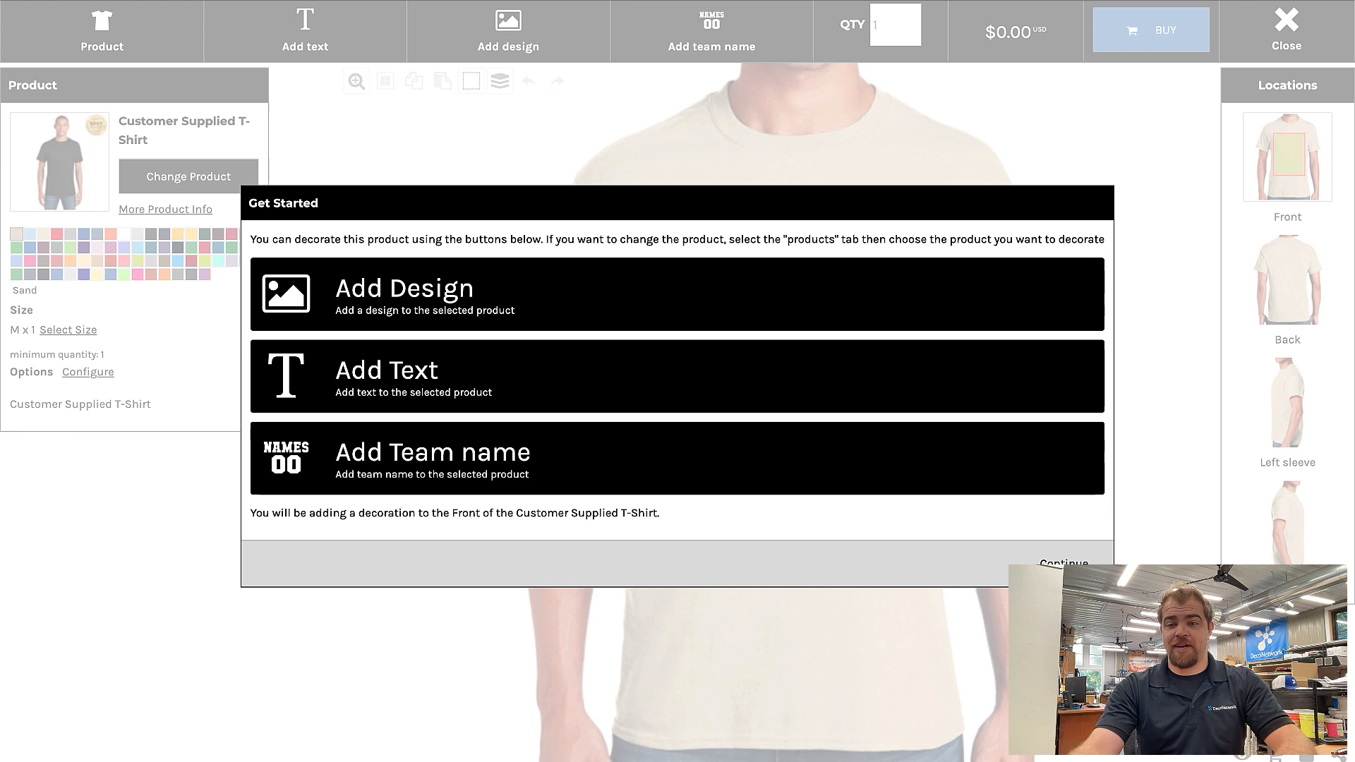
left_click(1052, 560)
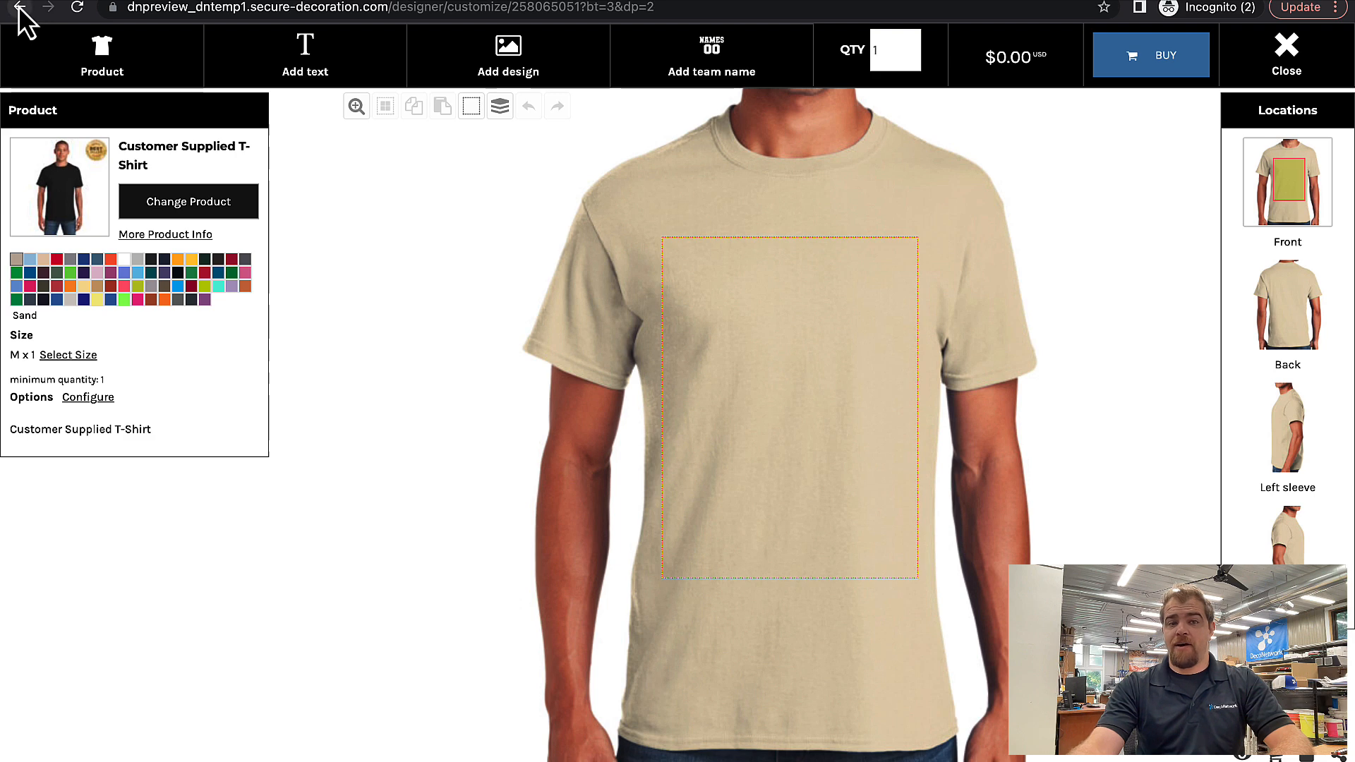
left_click(20, 33)
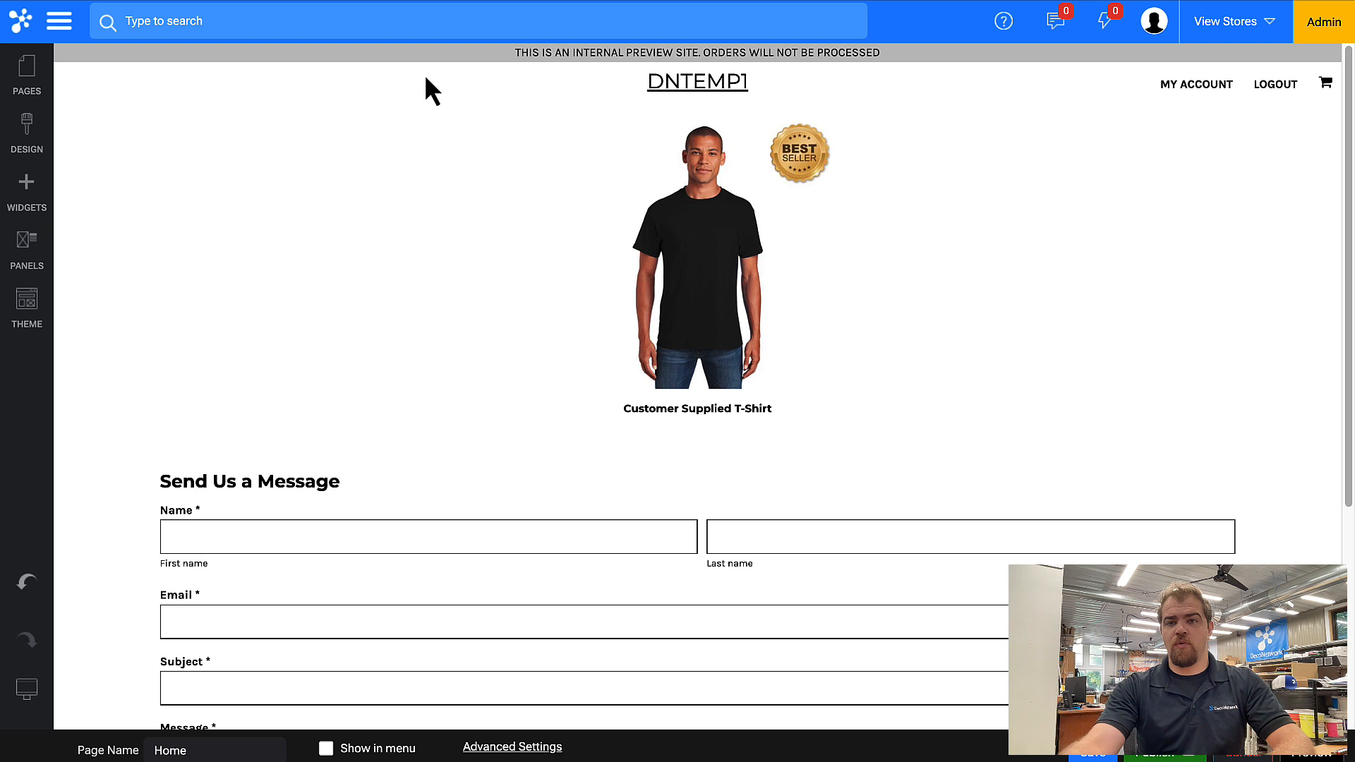
Open the store's price settings and enable Allow Quotes Only with Show Price.
left_click(56, 22)
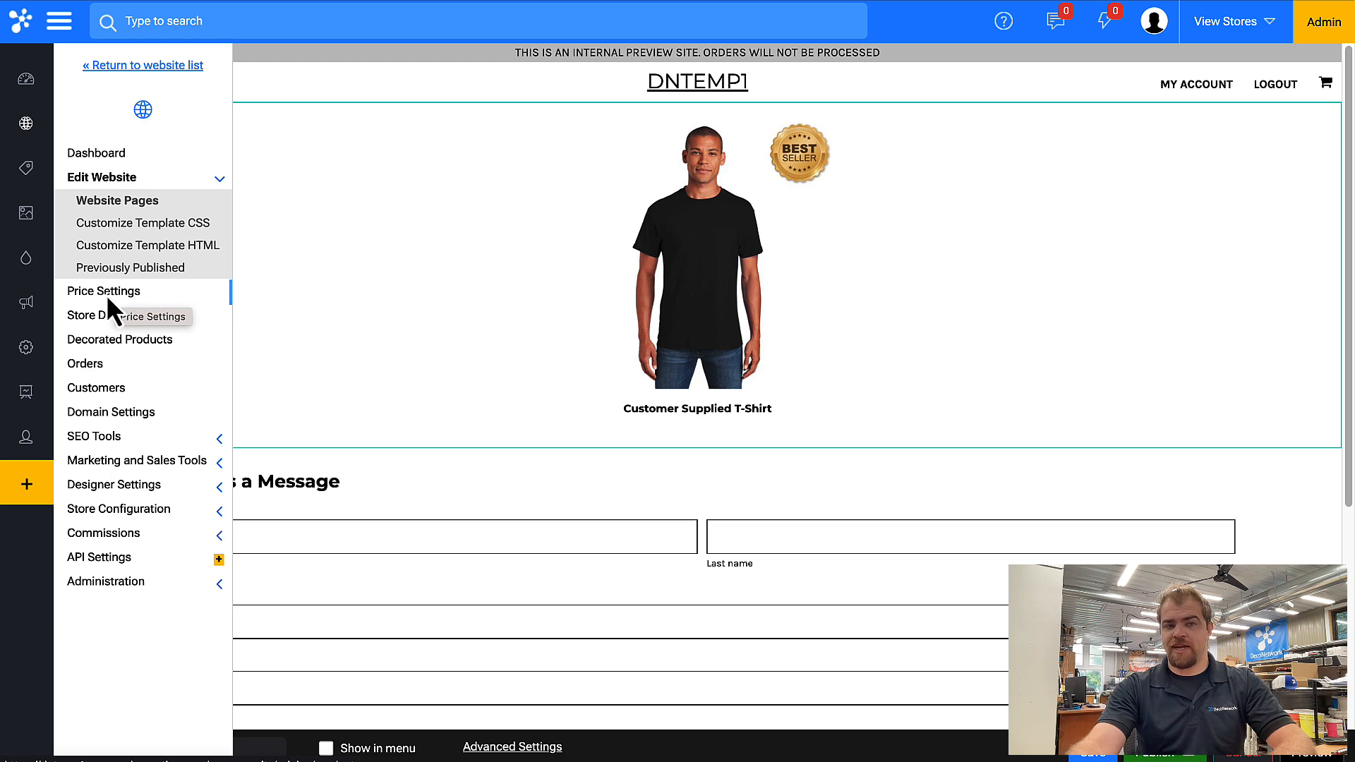
left_click(106, 292)
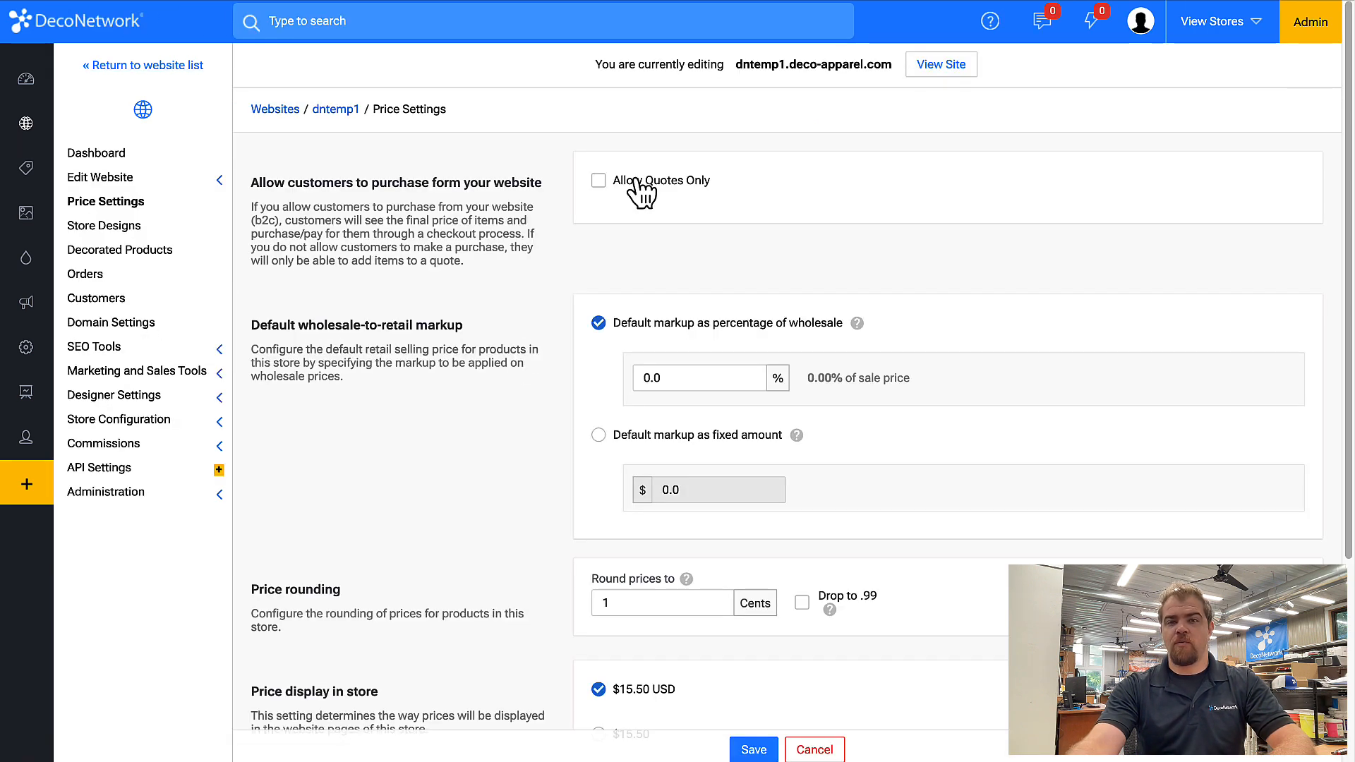
left_click(633, 182)
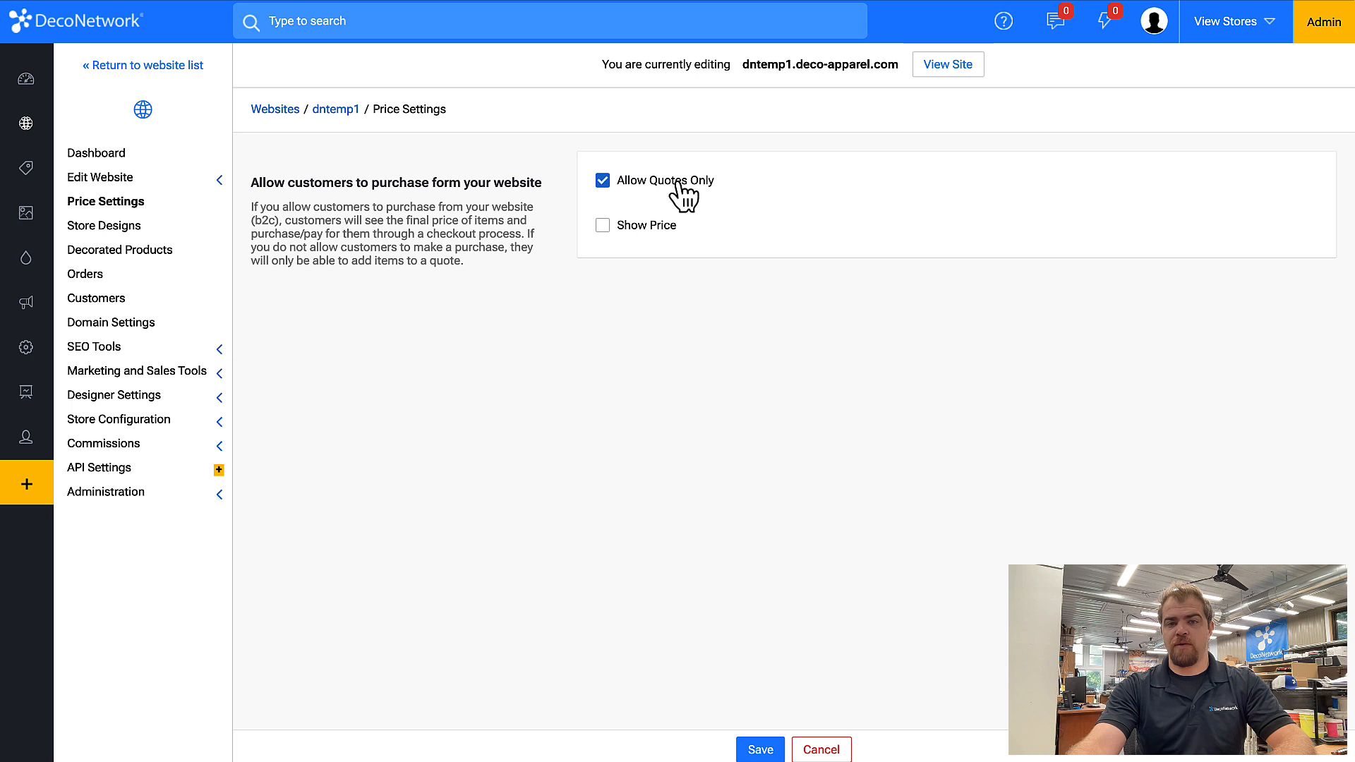
left_click(631, 226)
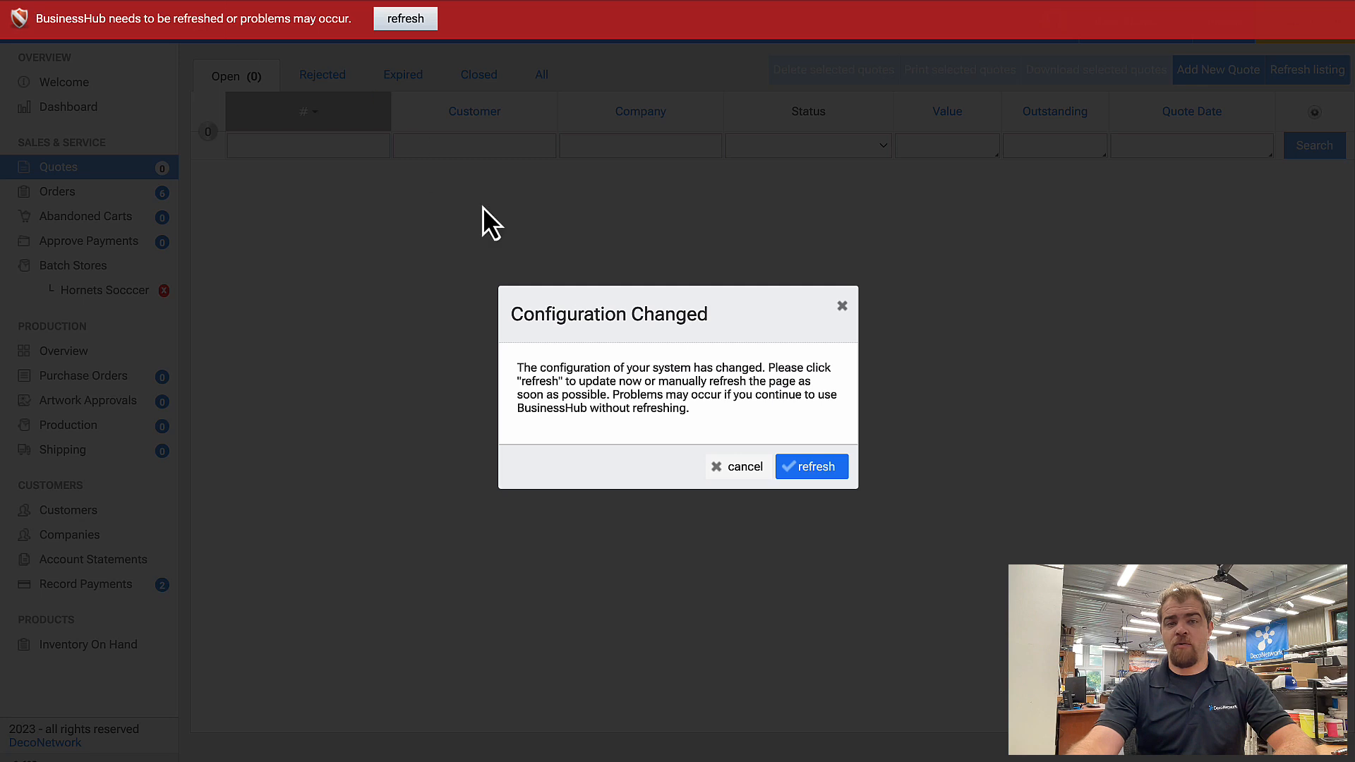
Review the Business Hub quote listing and its status filter options.
left_click(842, 306)
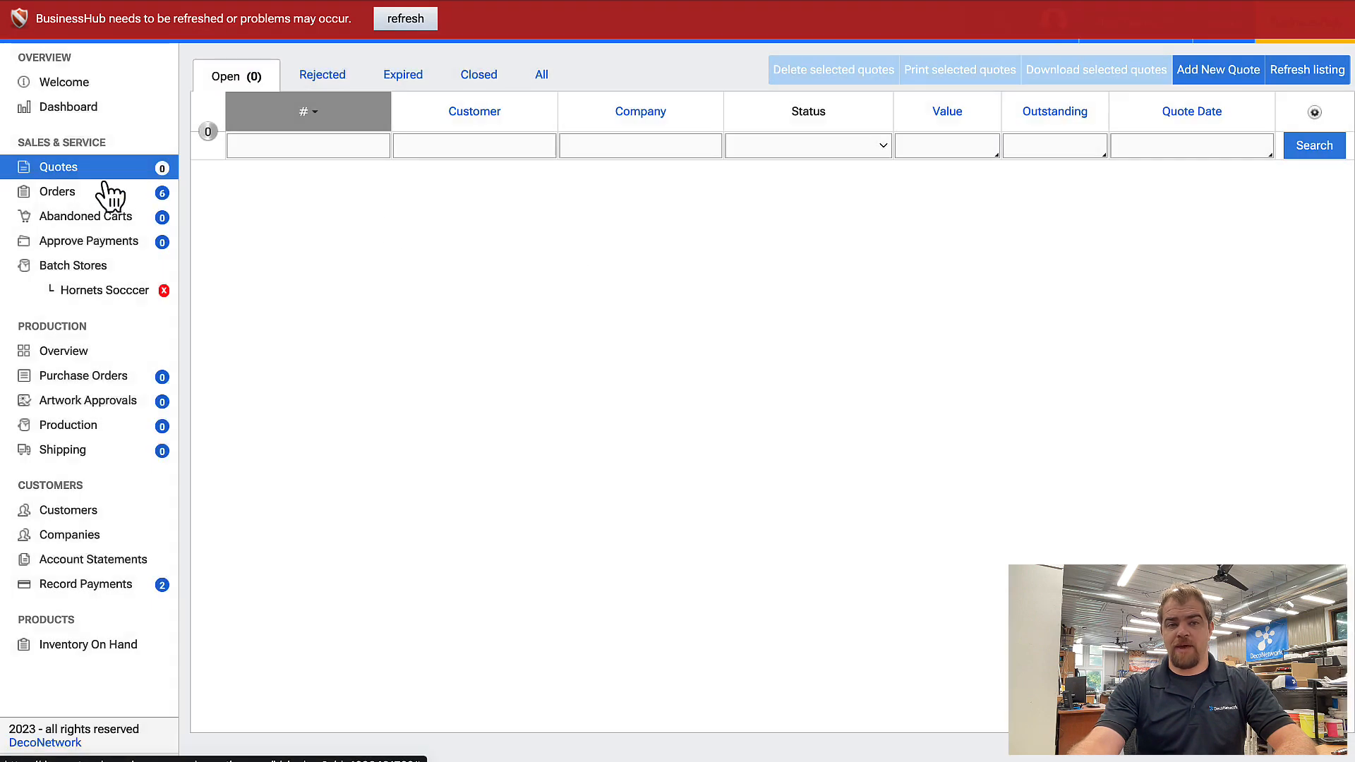
left_click(802, 147)
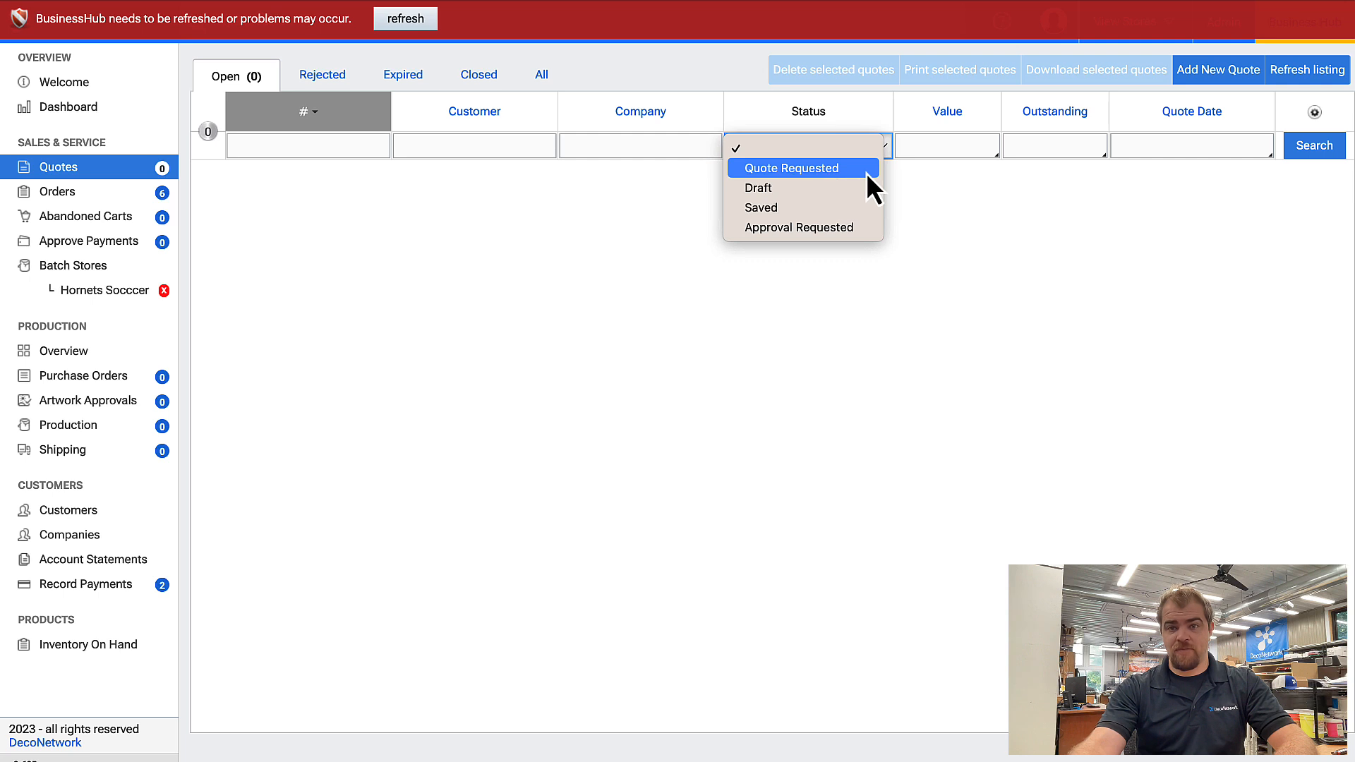
left_click(974, 187)
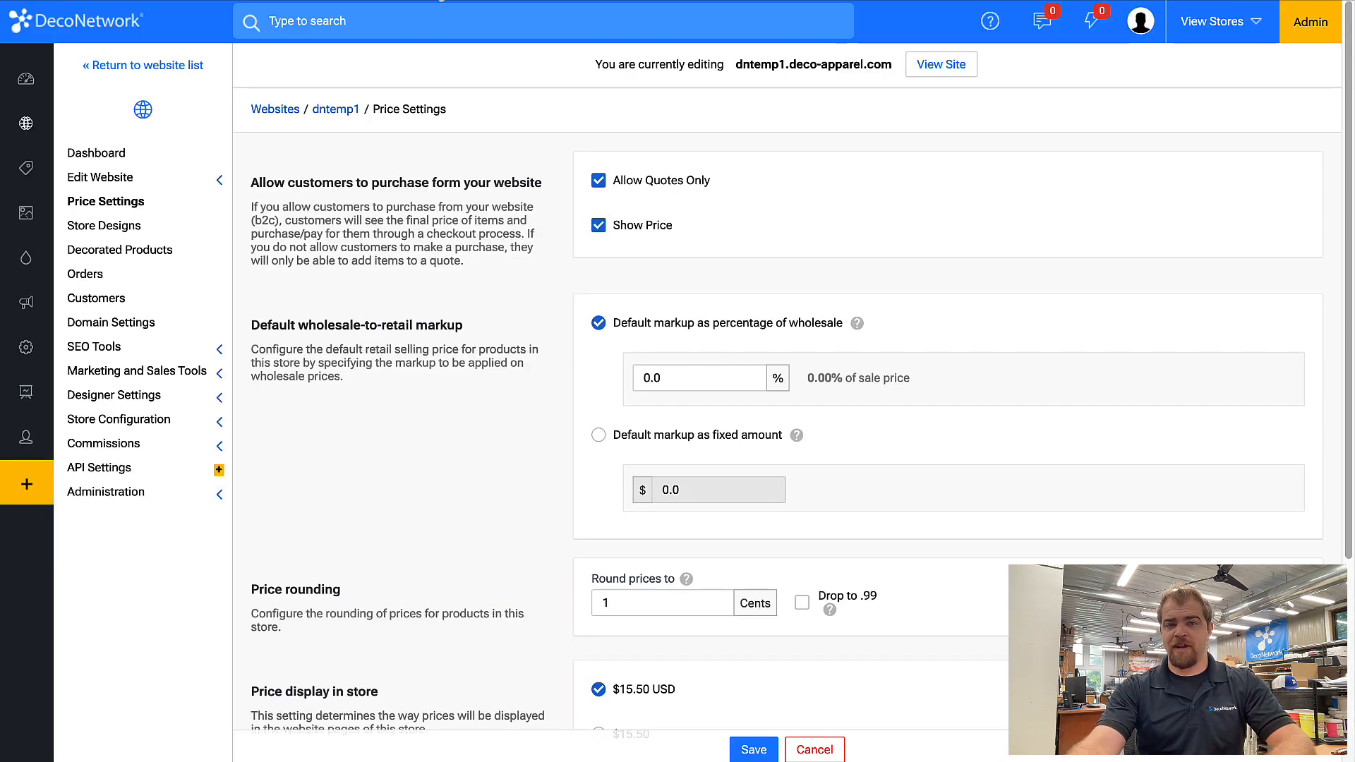
Turn off Allow Quotes Only and save the price settings.
left_click(599, 182)
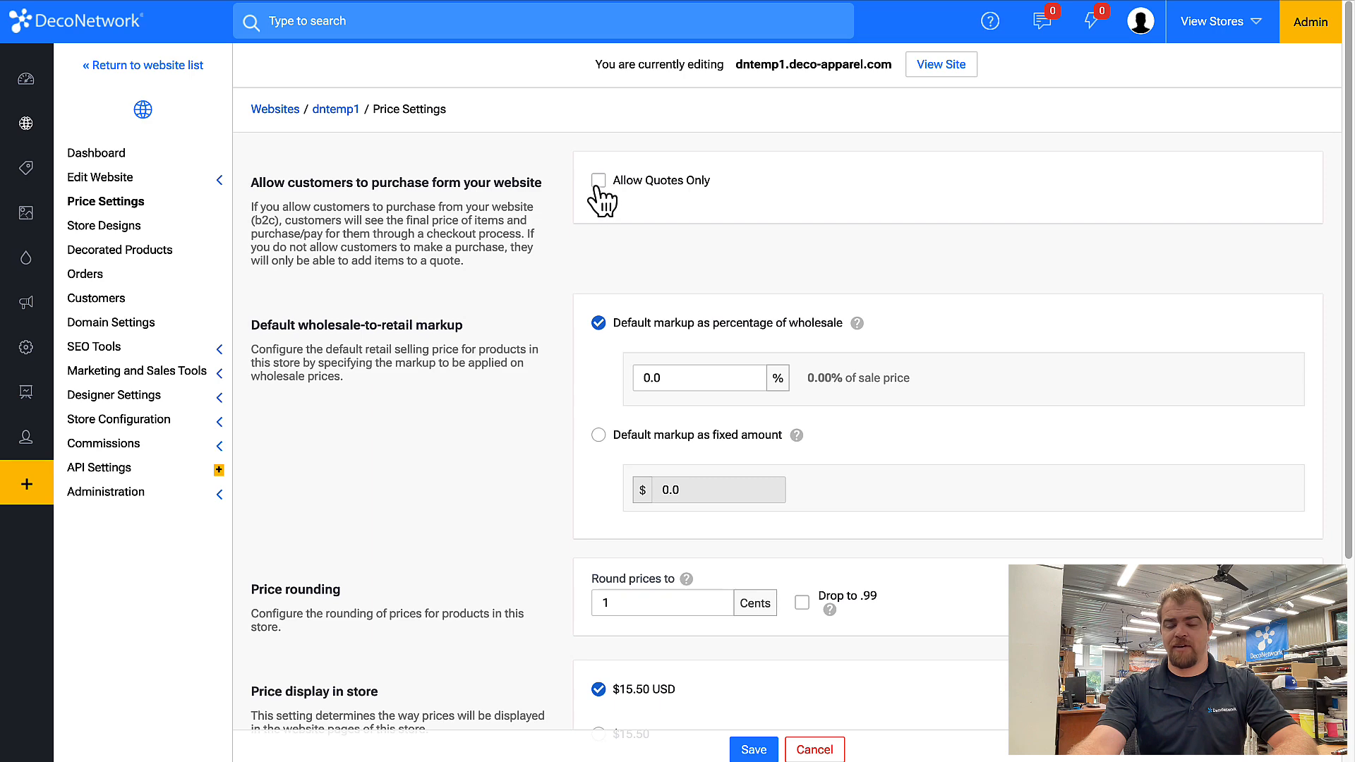
left_click(758, 753)
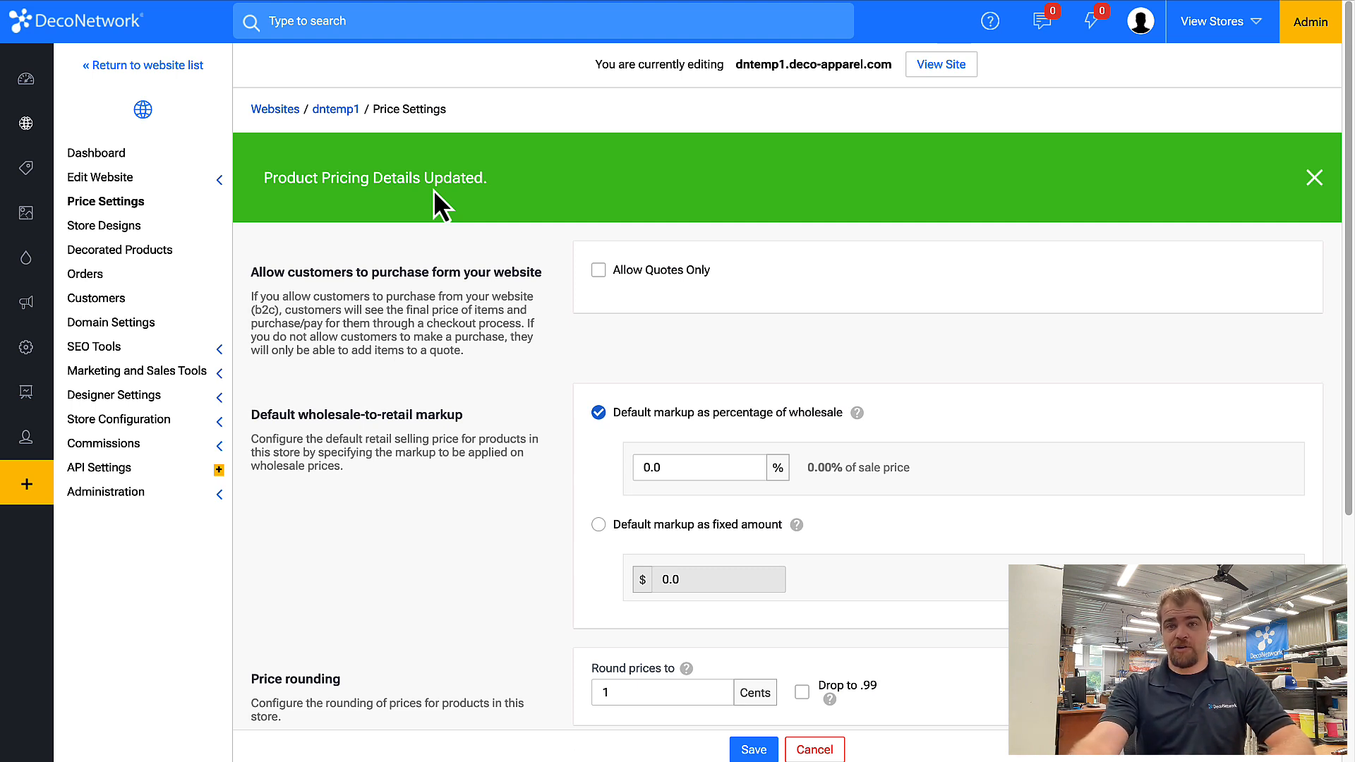
Open the store's customer options, override the defaults, and require customers to be logged in to view the website.
left_click(126, 421)
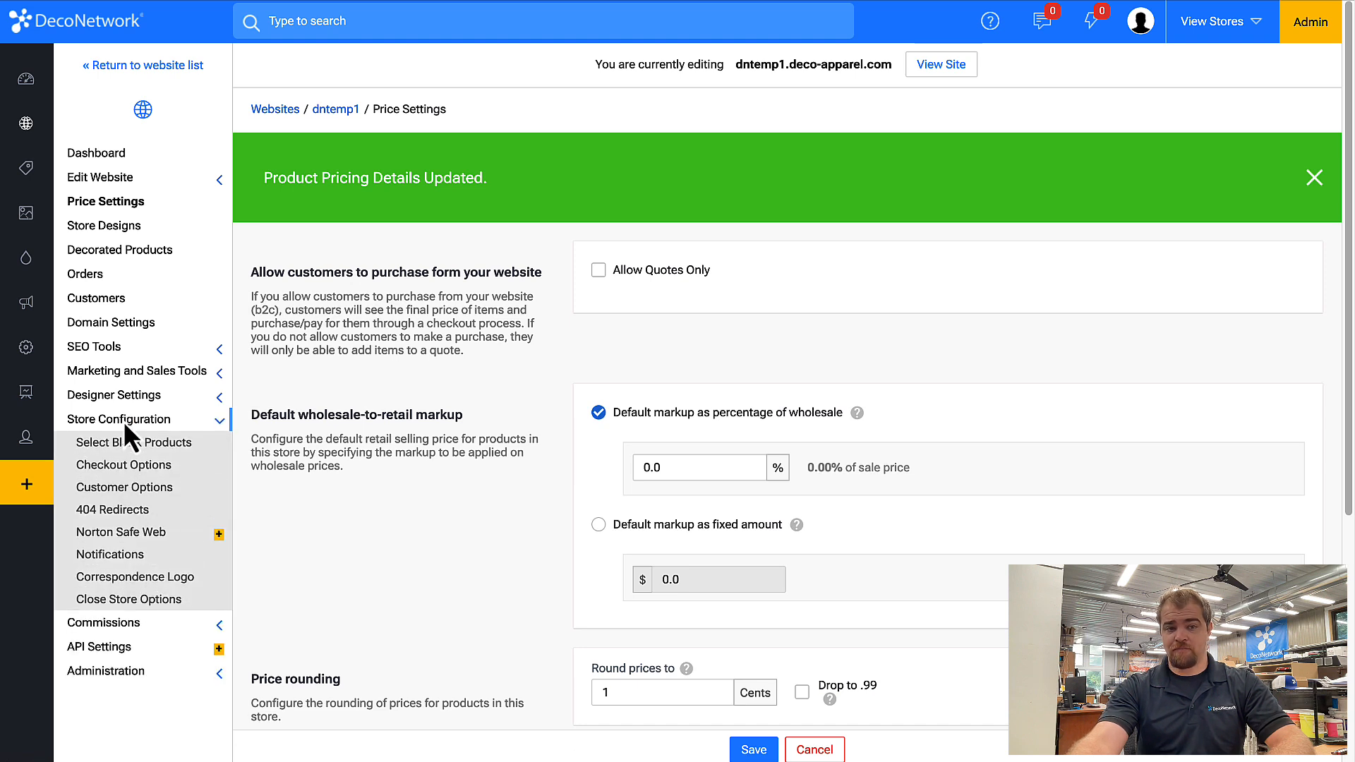
left_click(137, 486)
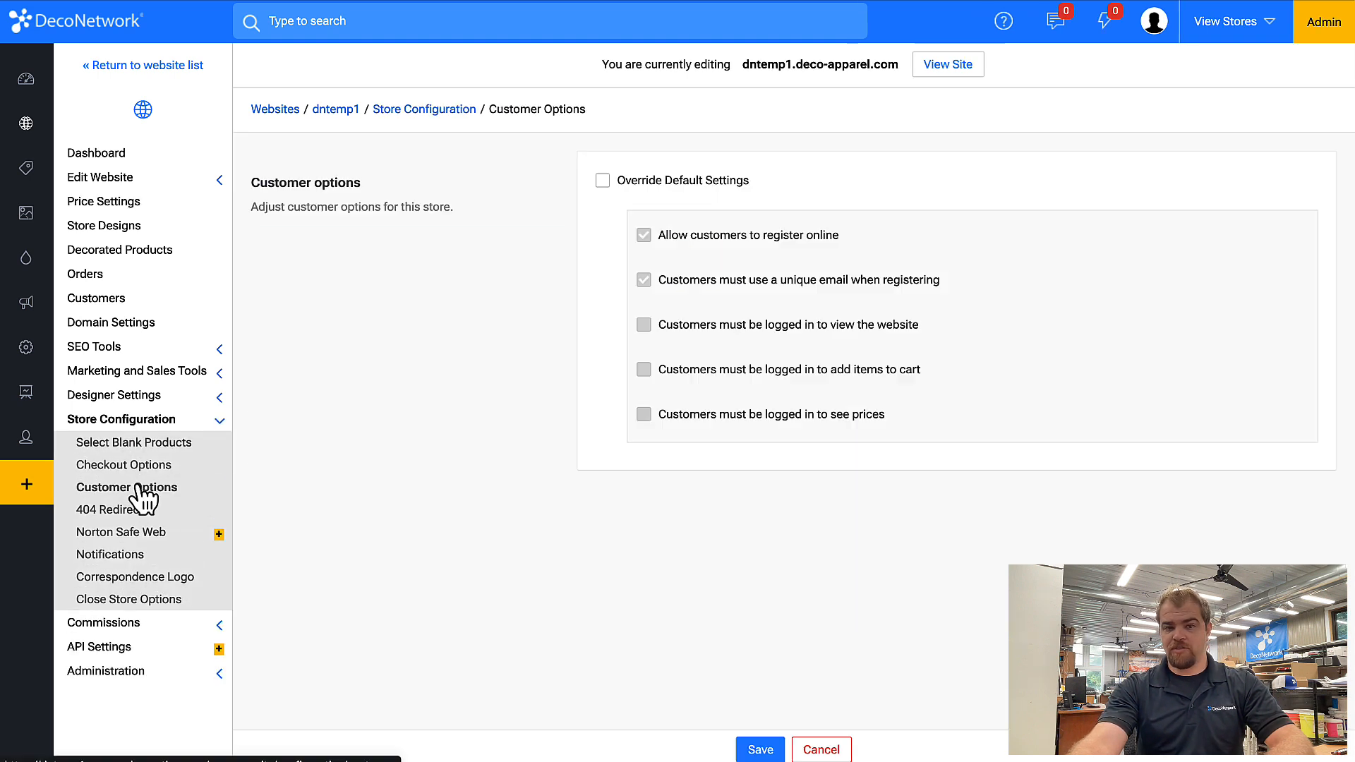
left_click(678, 184)
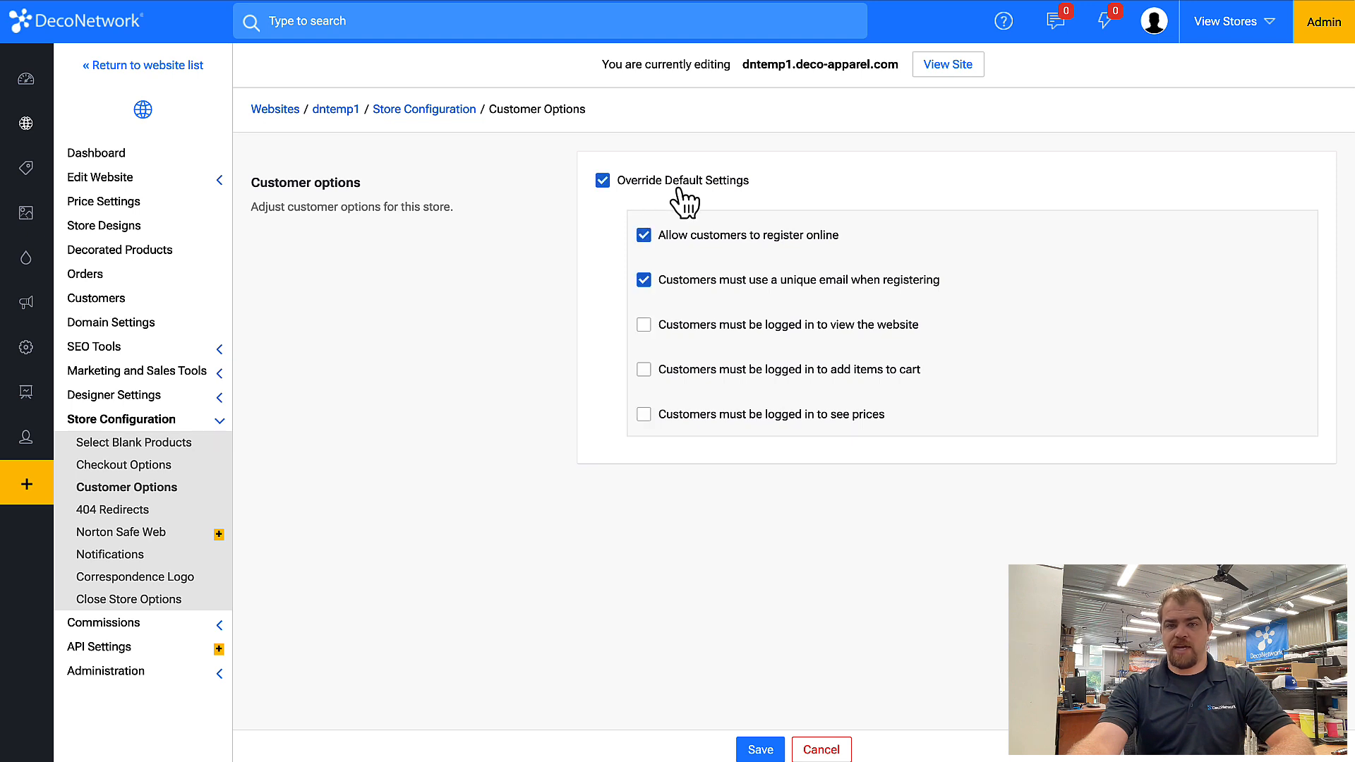
left_click(758, 331)
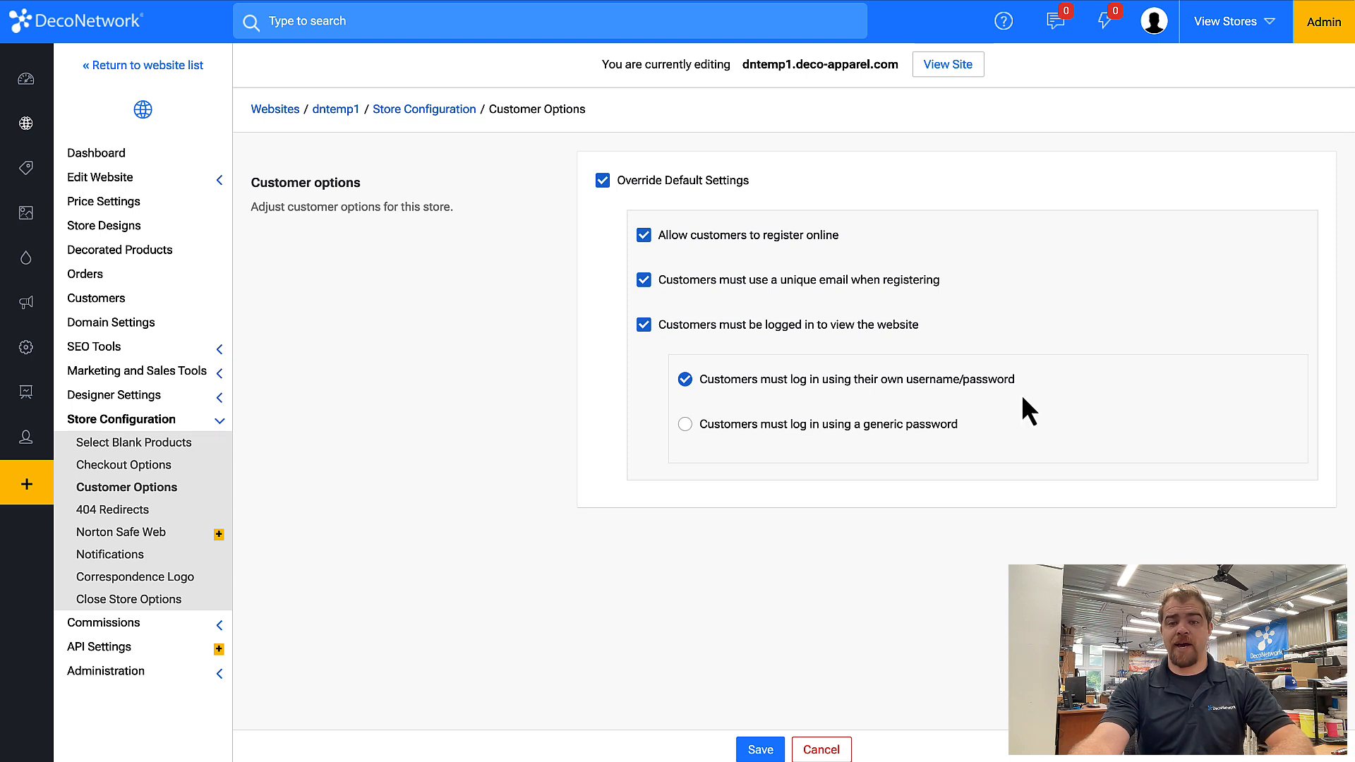
Switch login to a generic password and enter the generic password.
left_click(811, 432)
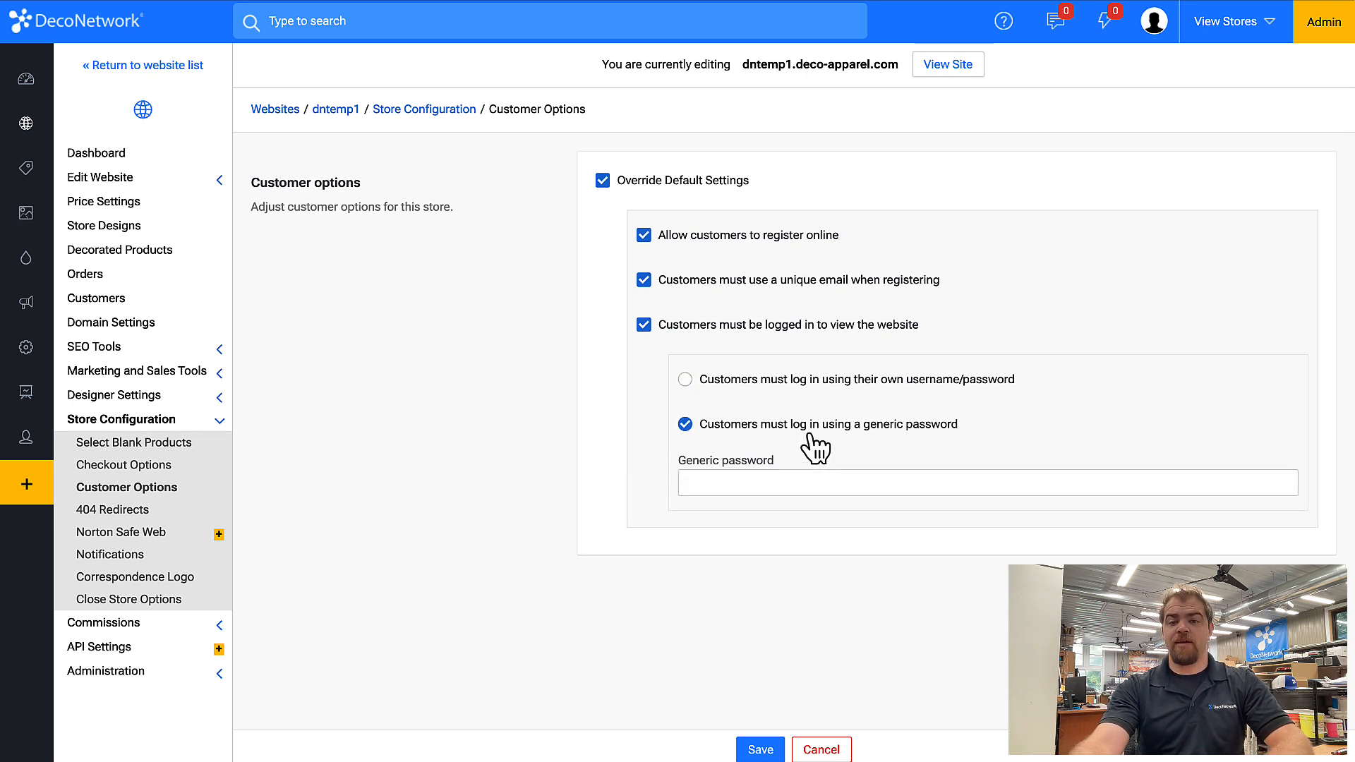
left_click(756, 469)
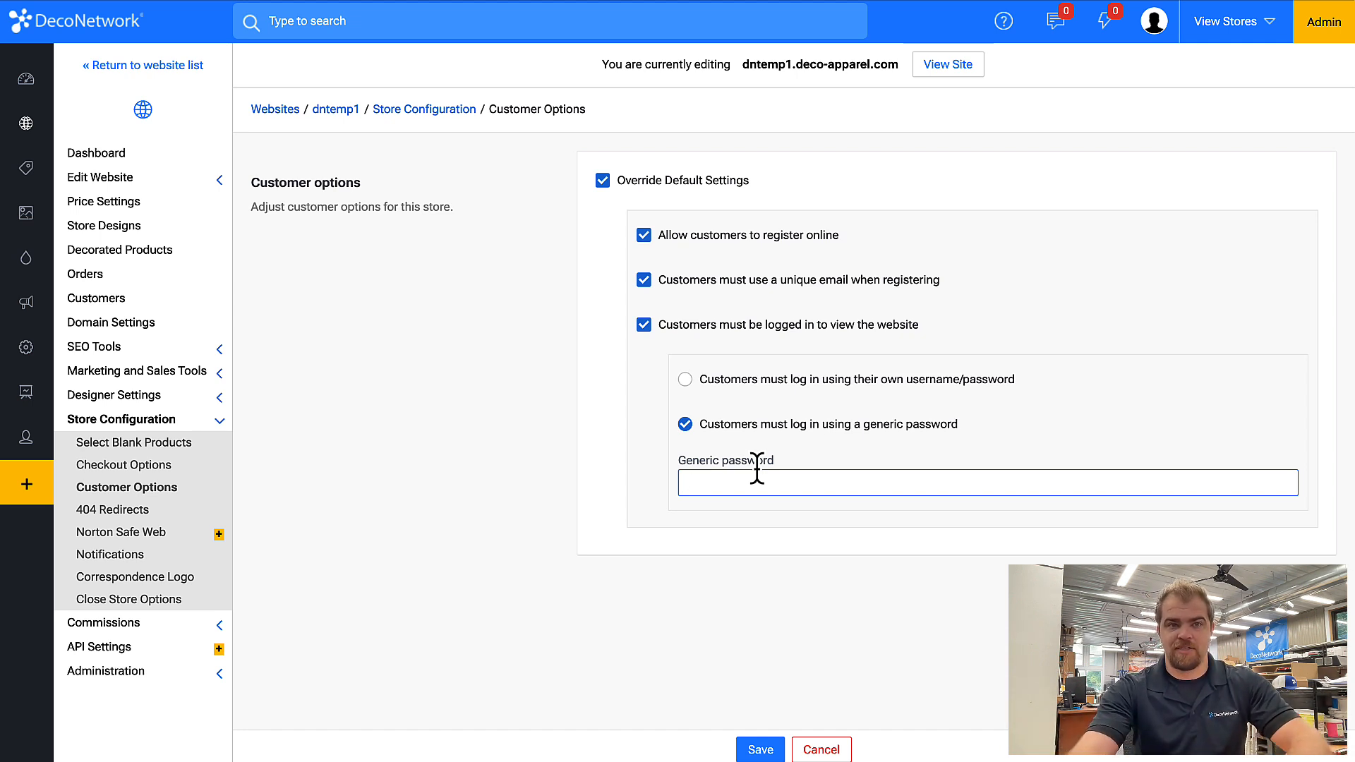
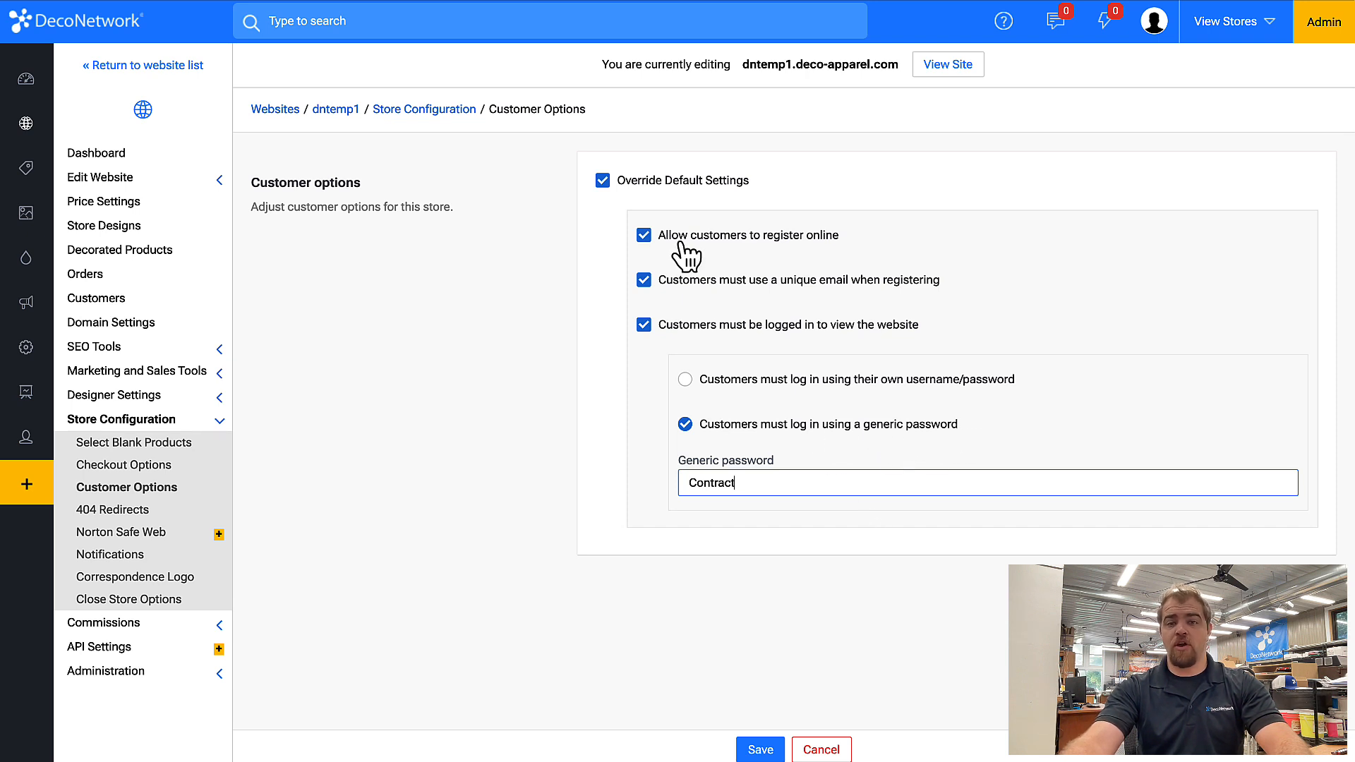
Require customers to log in with their own username/password and disallow online registration.
left_click(822, 381)
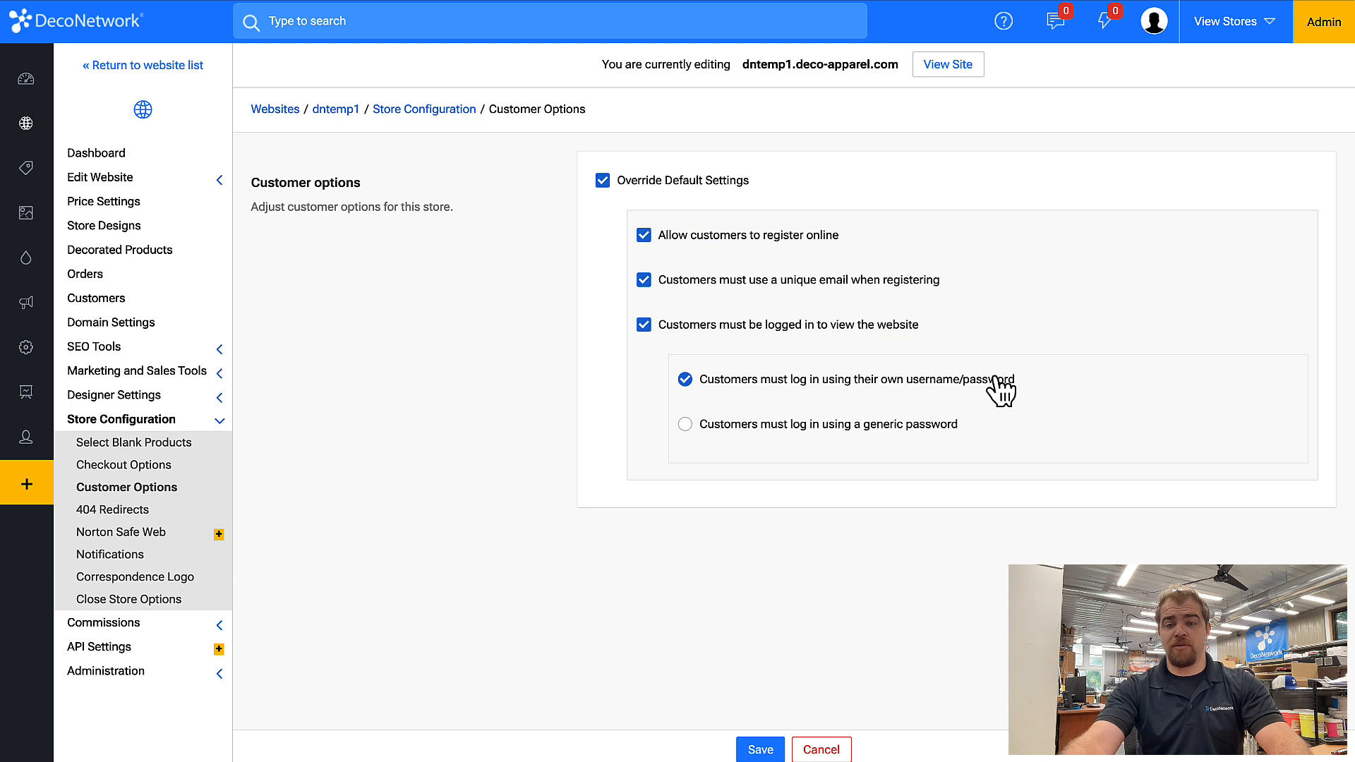
left_click(701, 238)
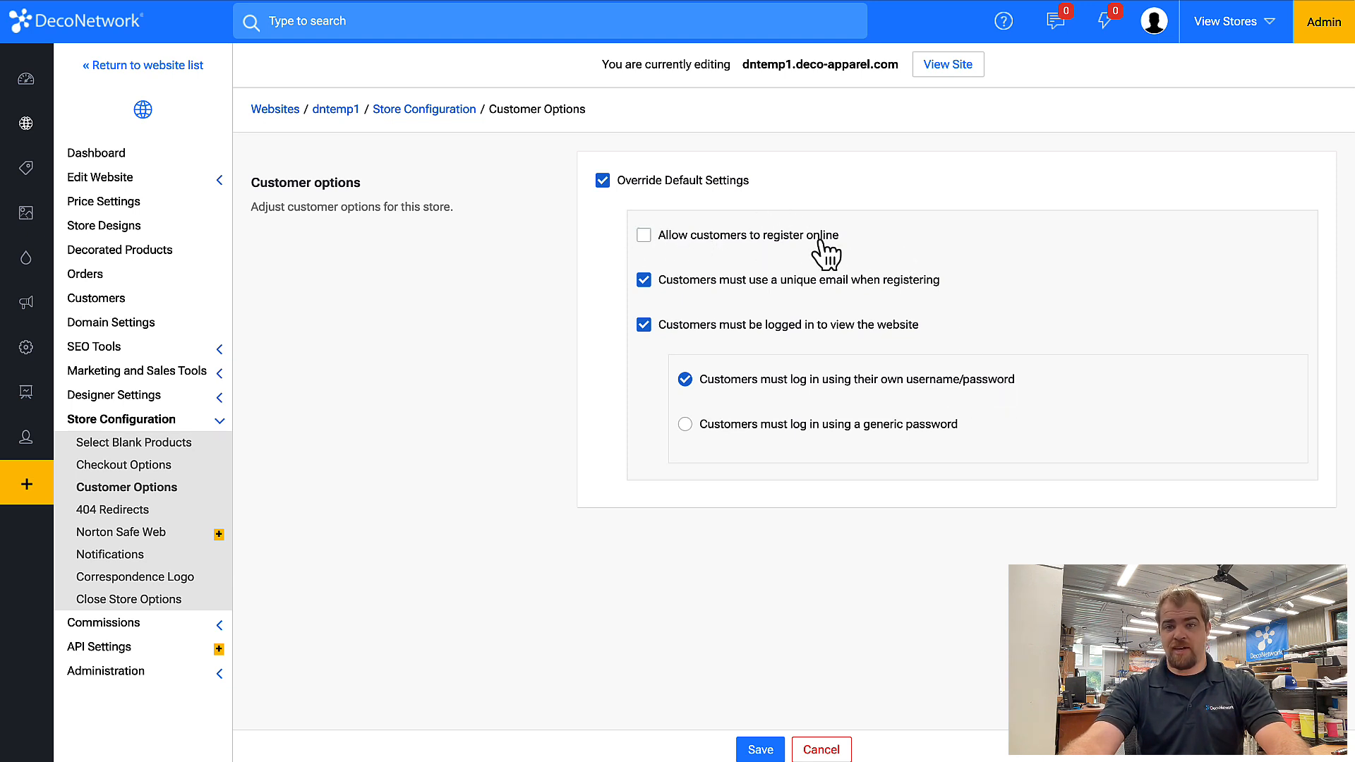
Enable and then disable again the option allowing customers to register online.
left_click(702, 245)
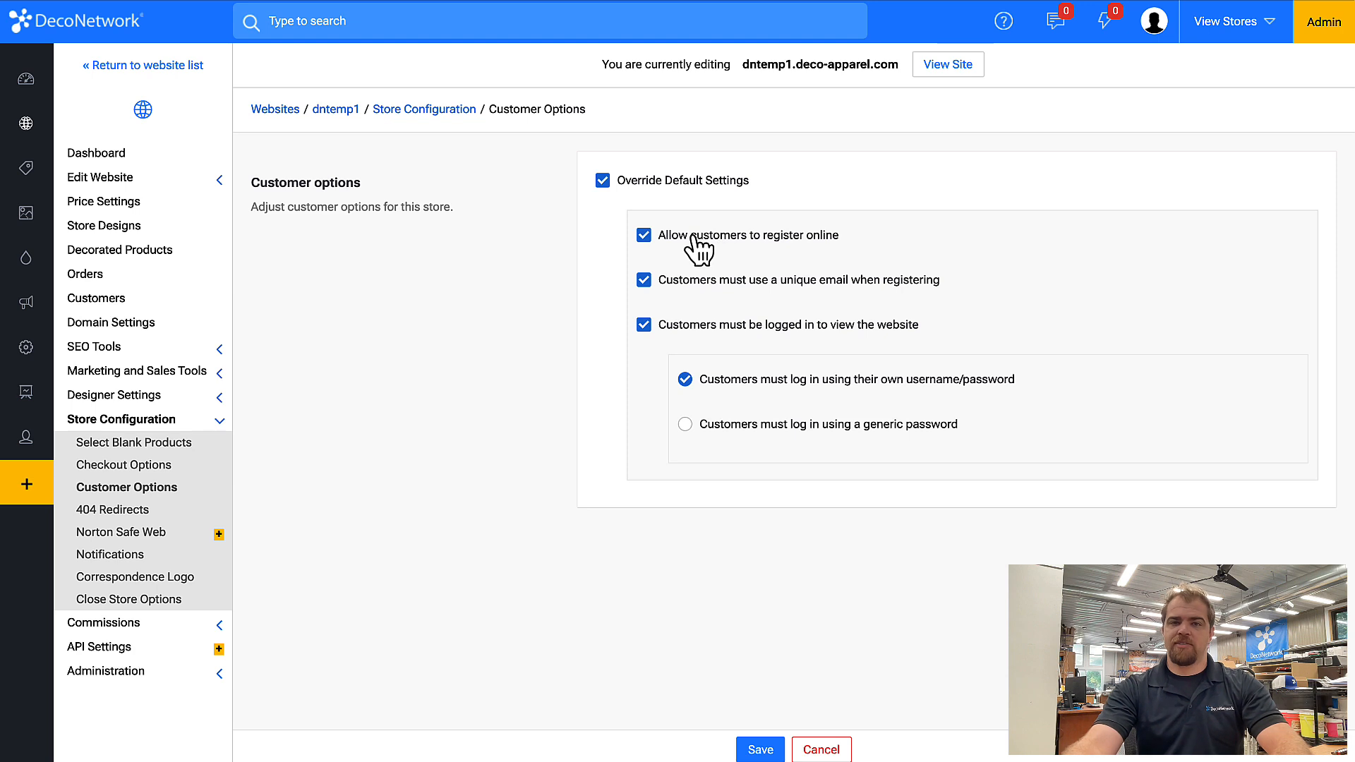
left_click(694, 237)
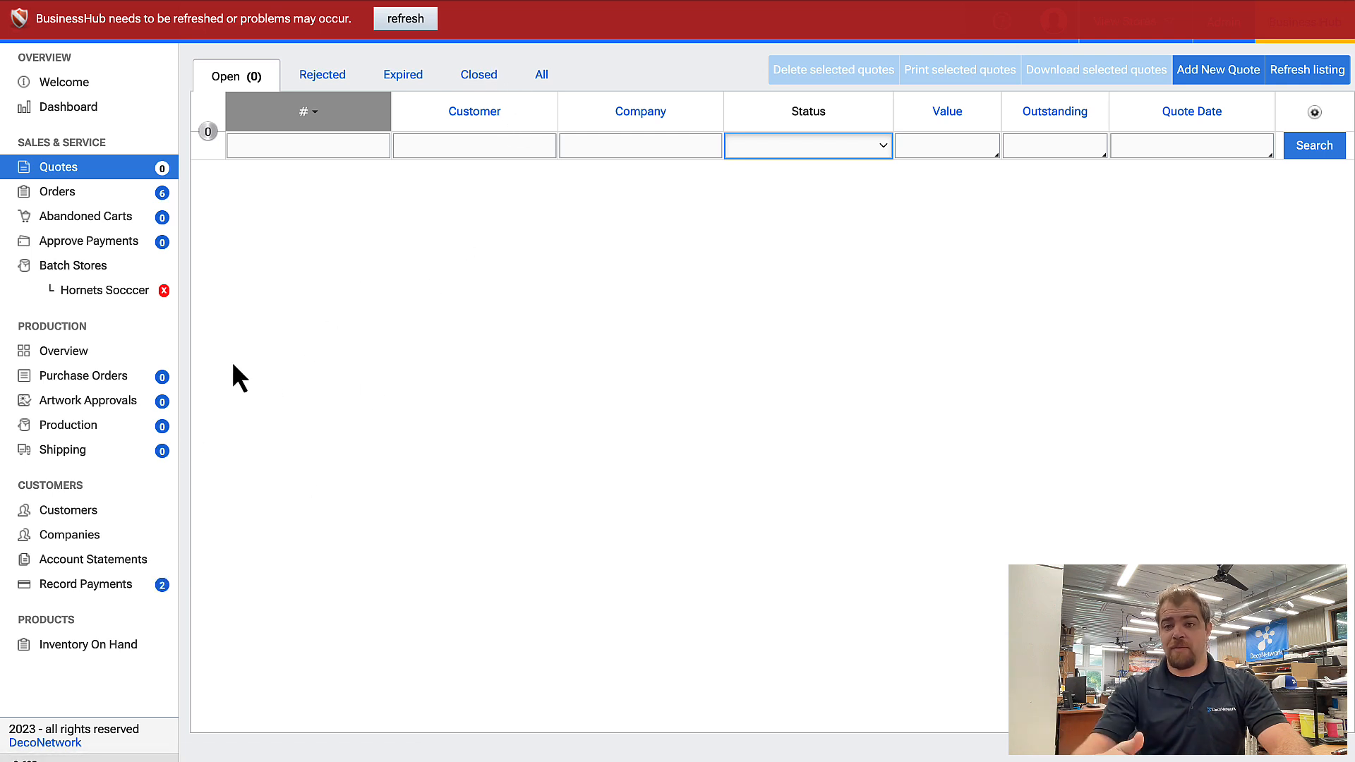
Open a customer's account in the customer list and assign it to the dntemp1.deco-apparel.com store.
left_click(63, 512)
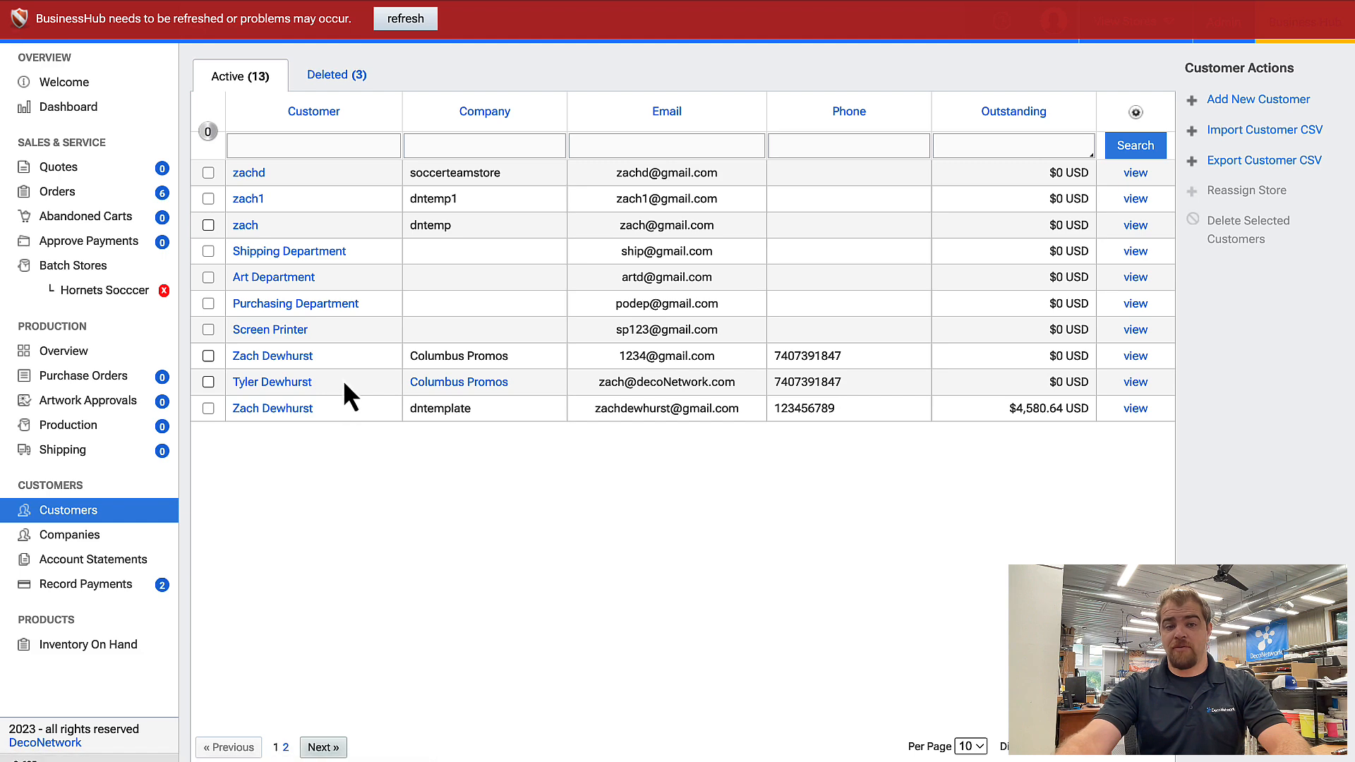
left_click(282, 385)
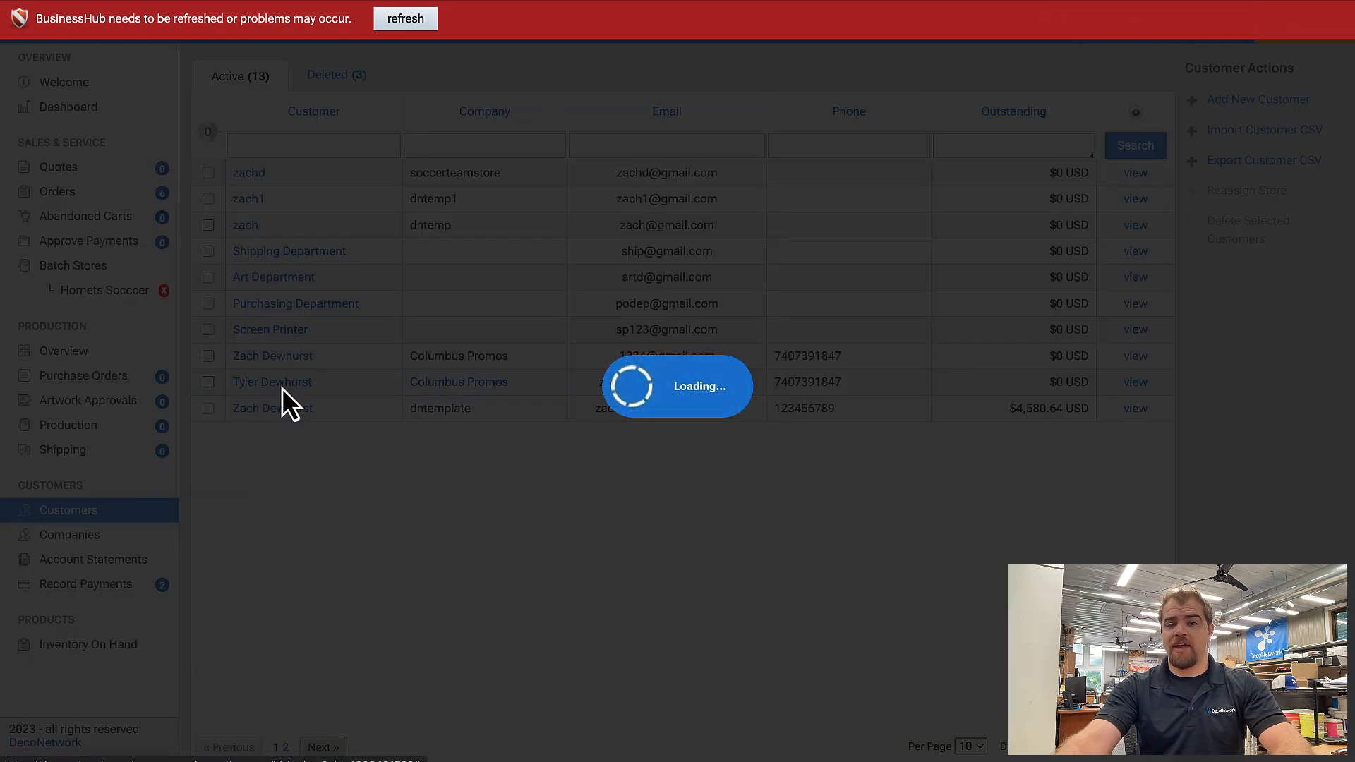
scroll(399, 486, "down", 2)
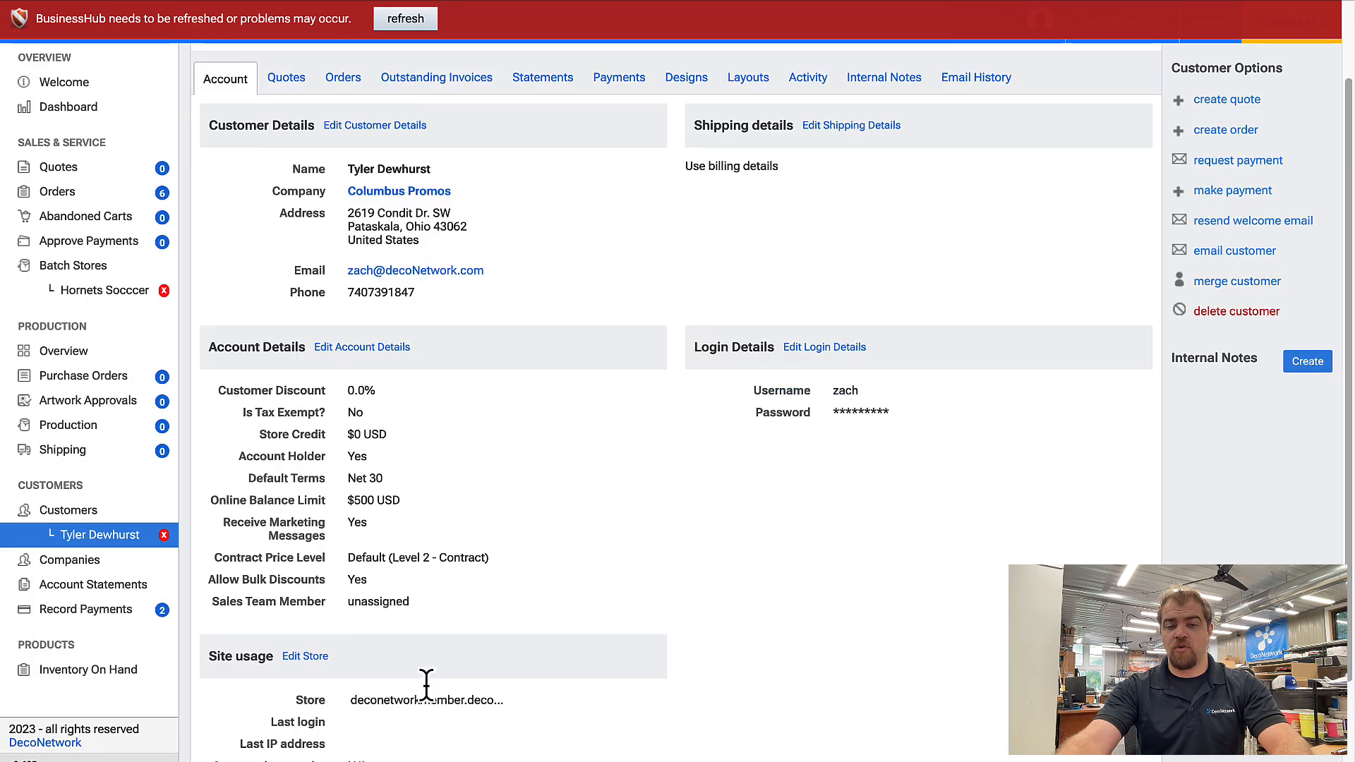
scroll(360, 649, "down", 3)
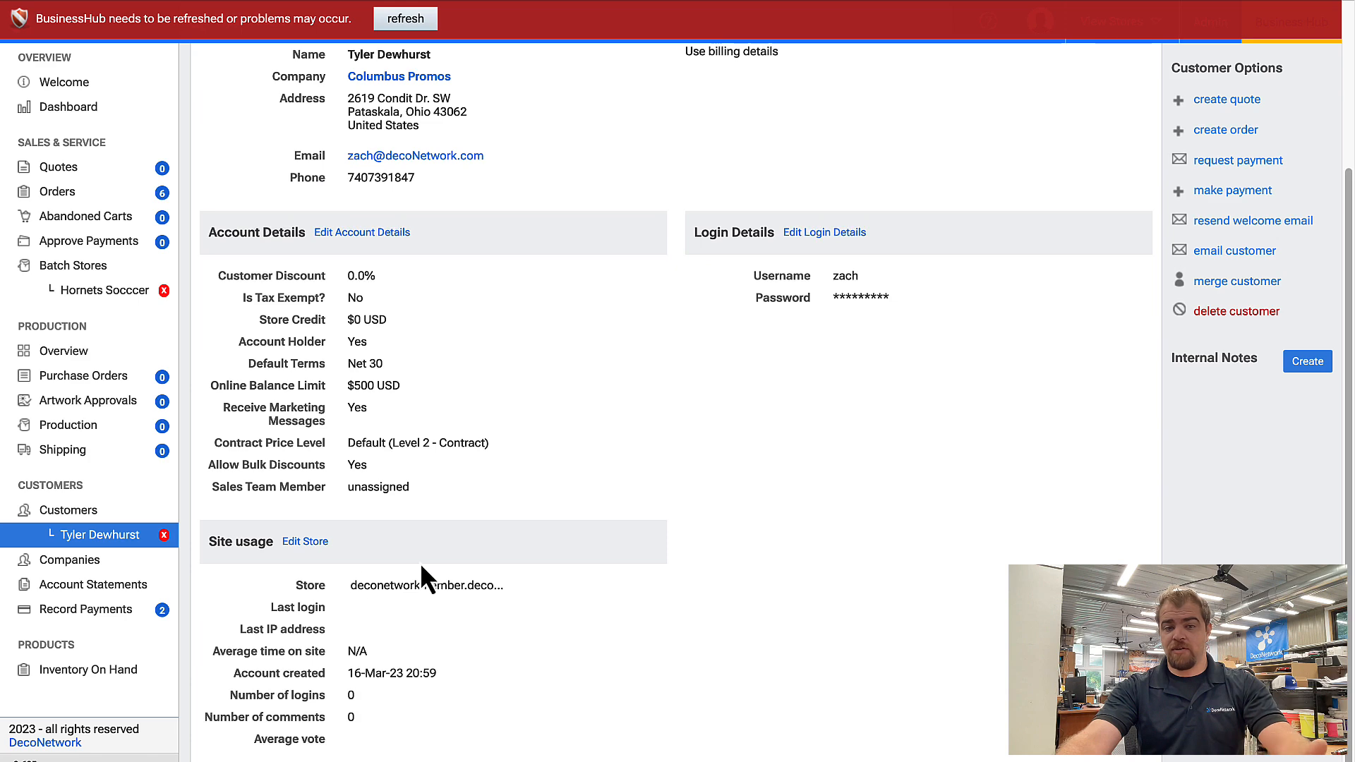
left_click(314, 542)
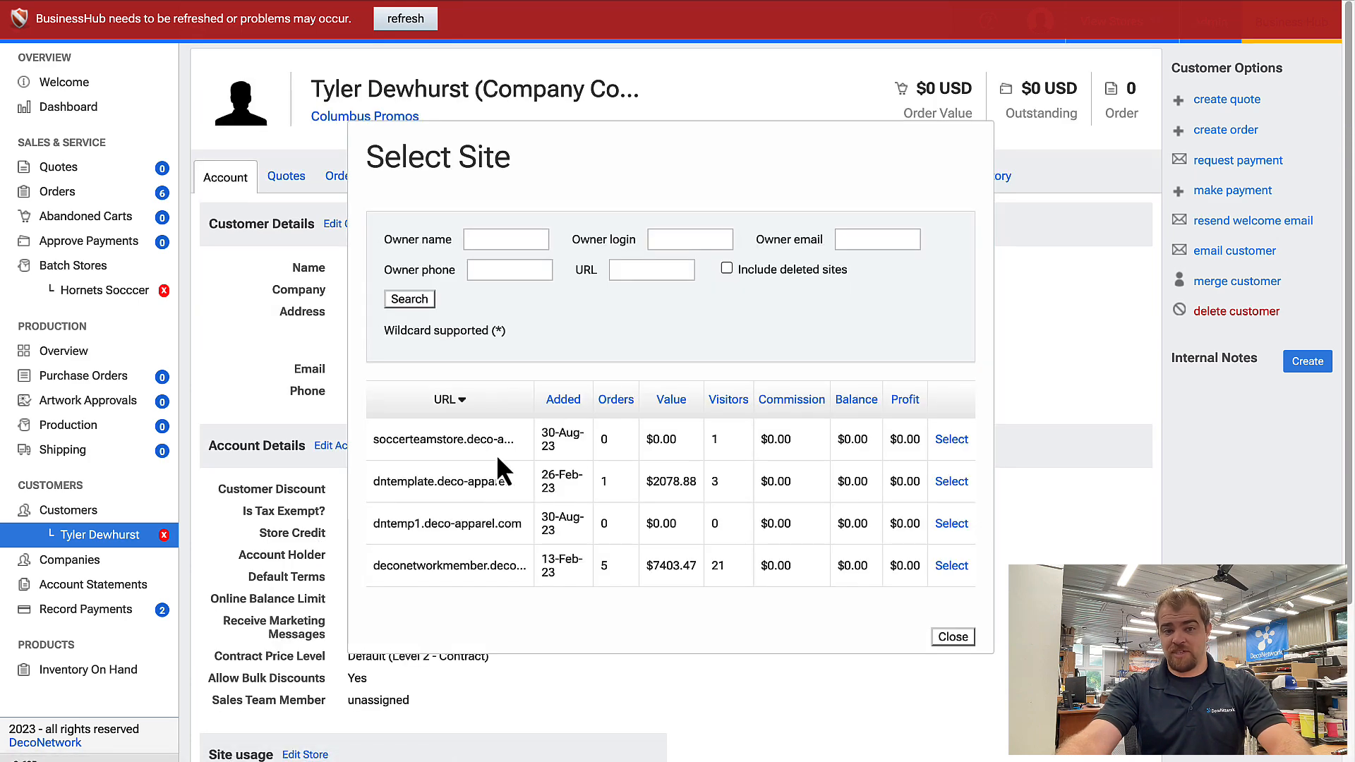
left_click(951, 524)
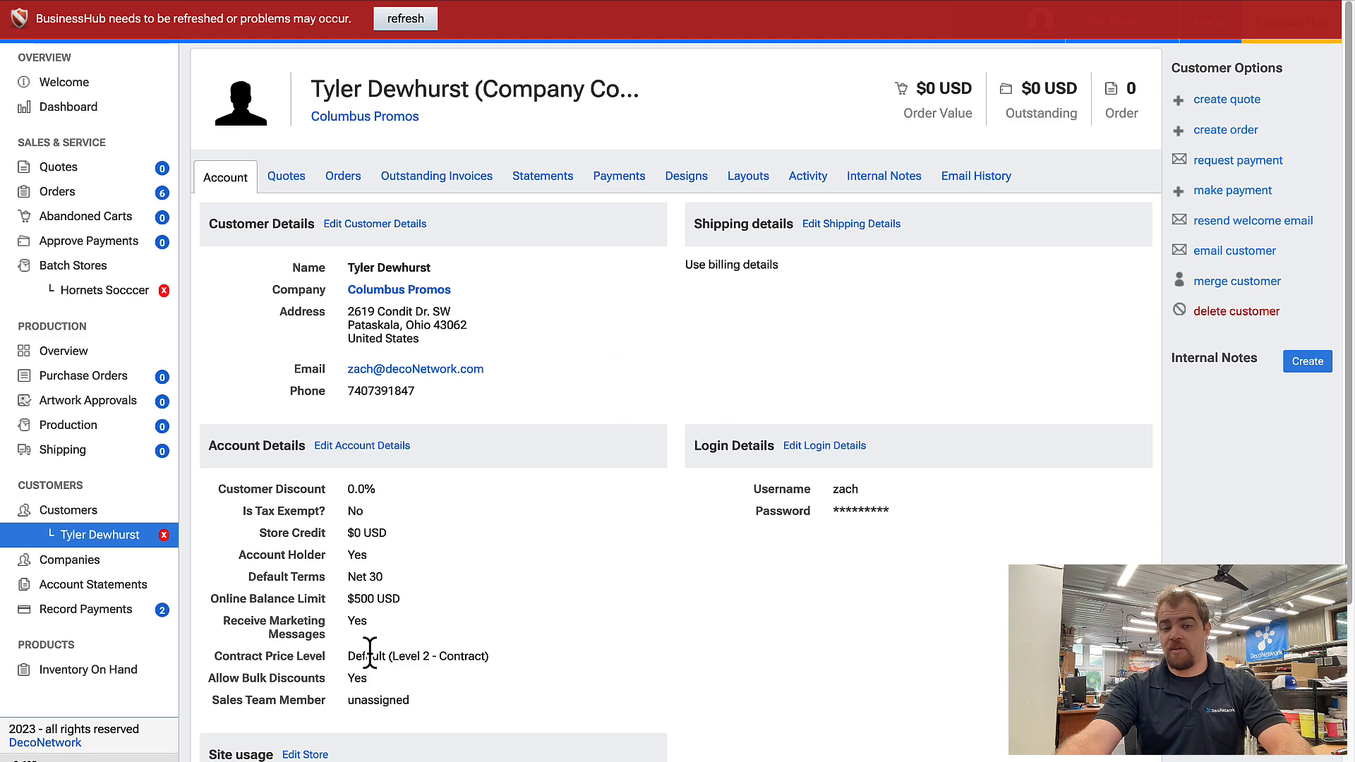
Edit the customer's account details, raising the maximum outstanding balance allowed online to 50000.0.
left_click(357, 447)
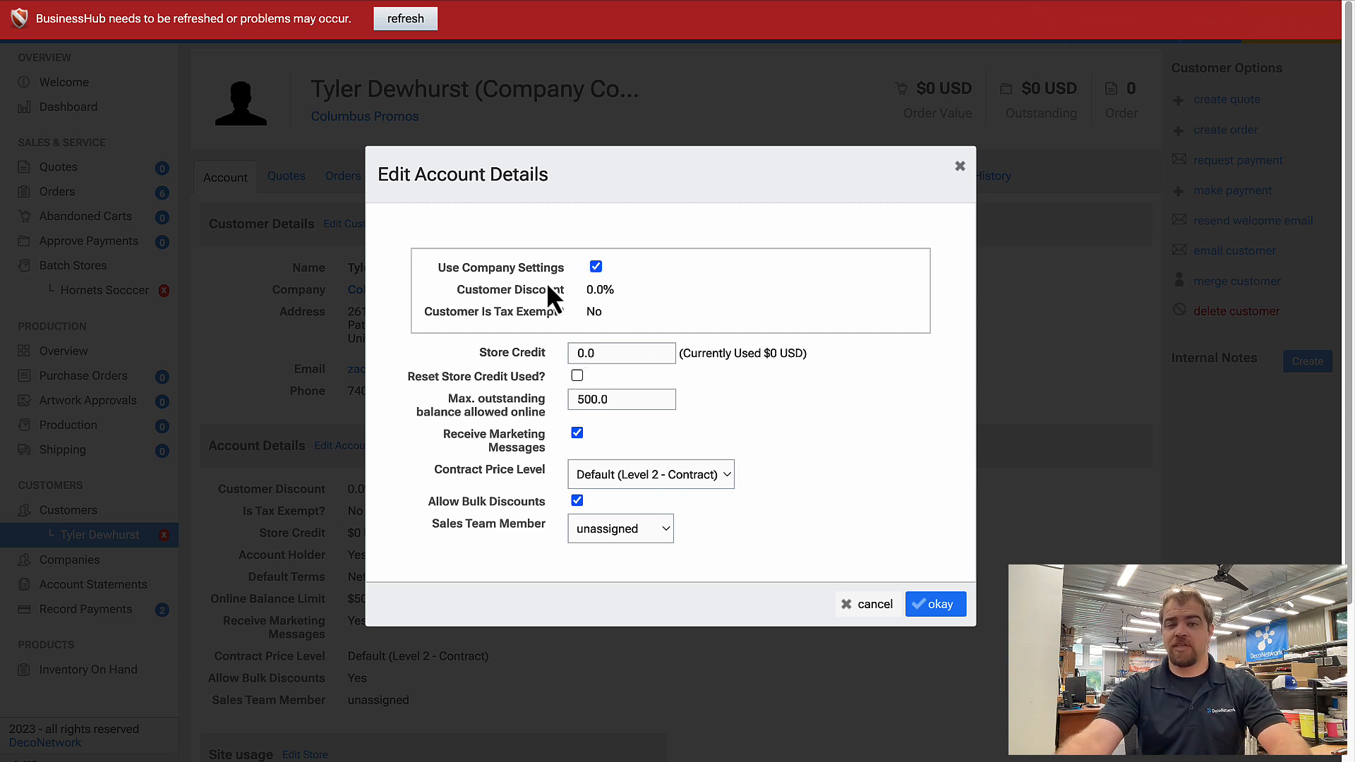
left_click(592, 399)
type("00")
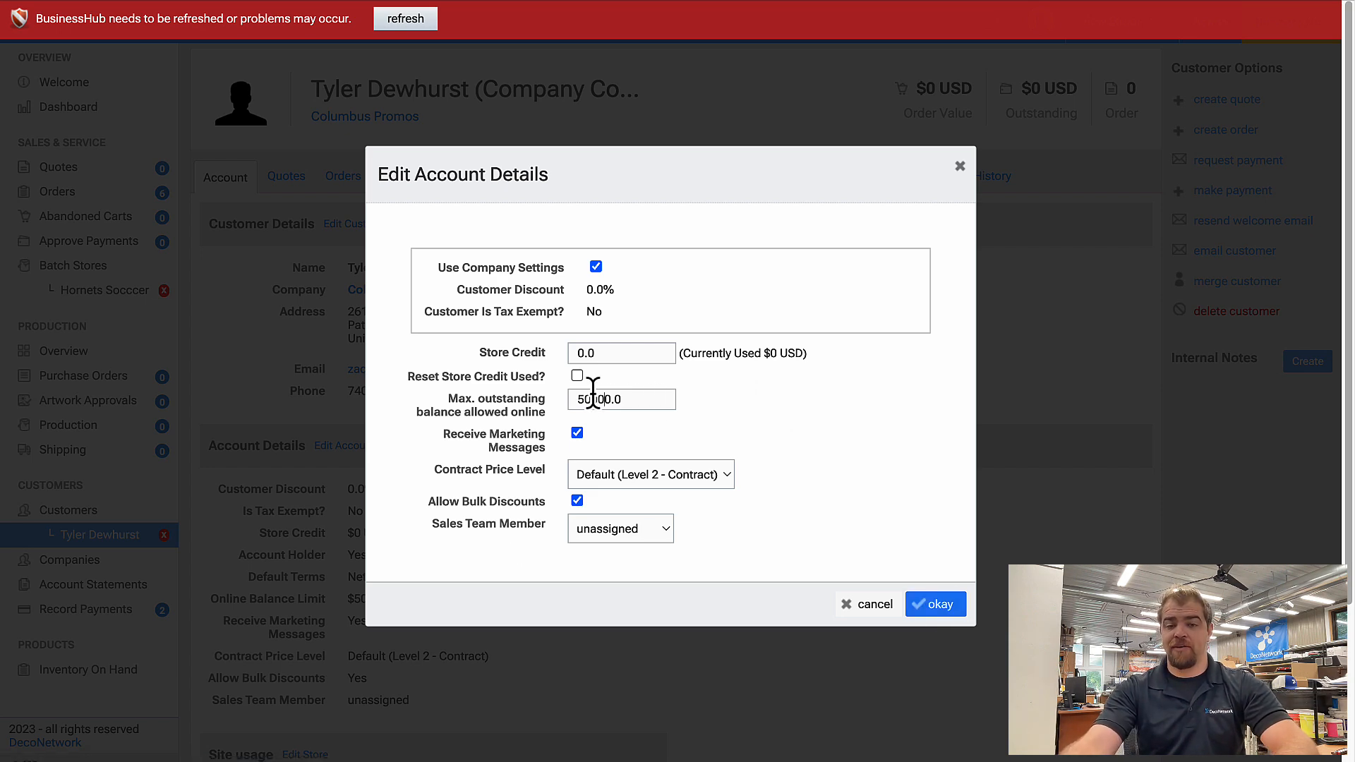
left_click(936, 606)
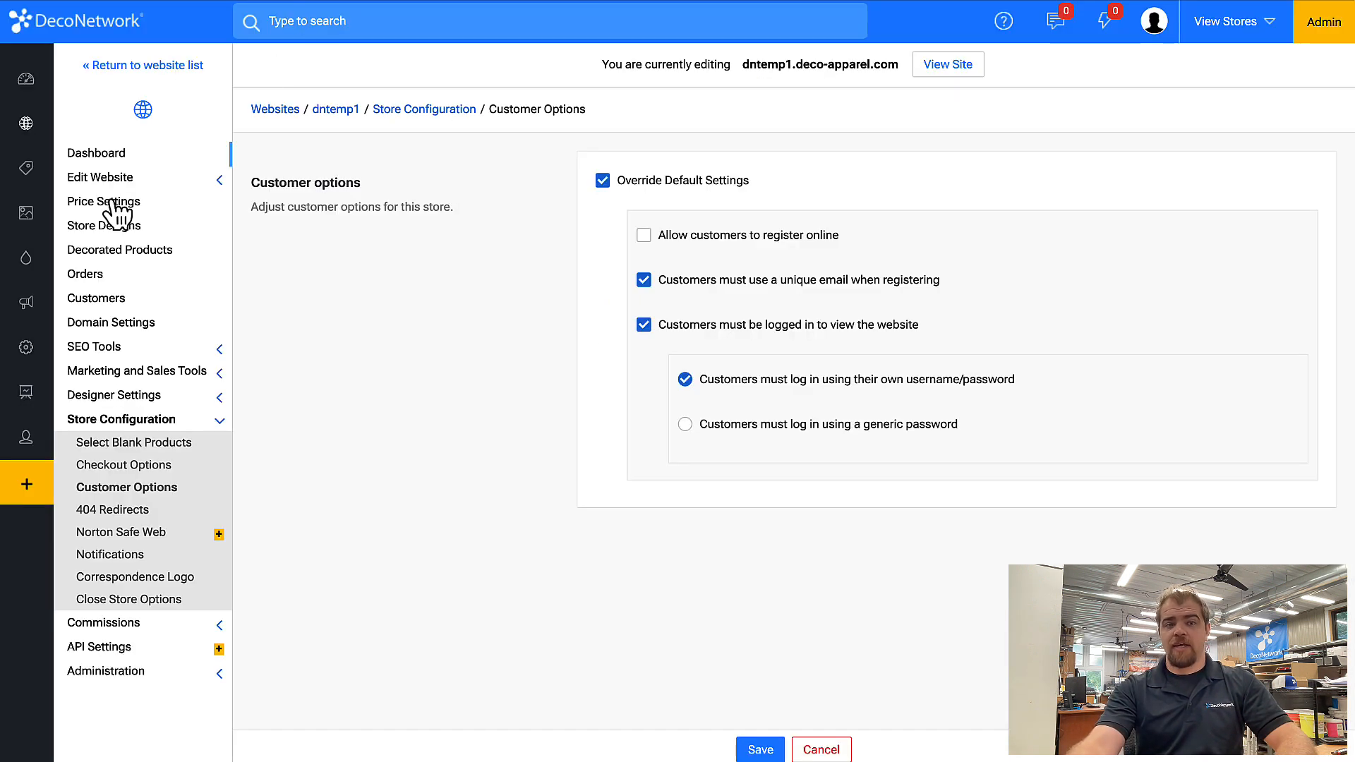
Review the product contract price levels and the supplier product markup settings.
mouse_move(77, 180)
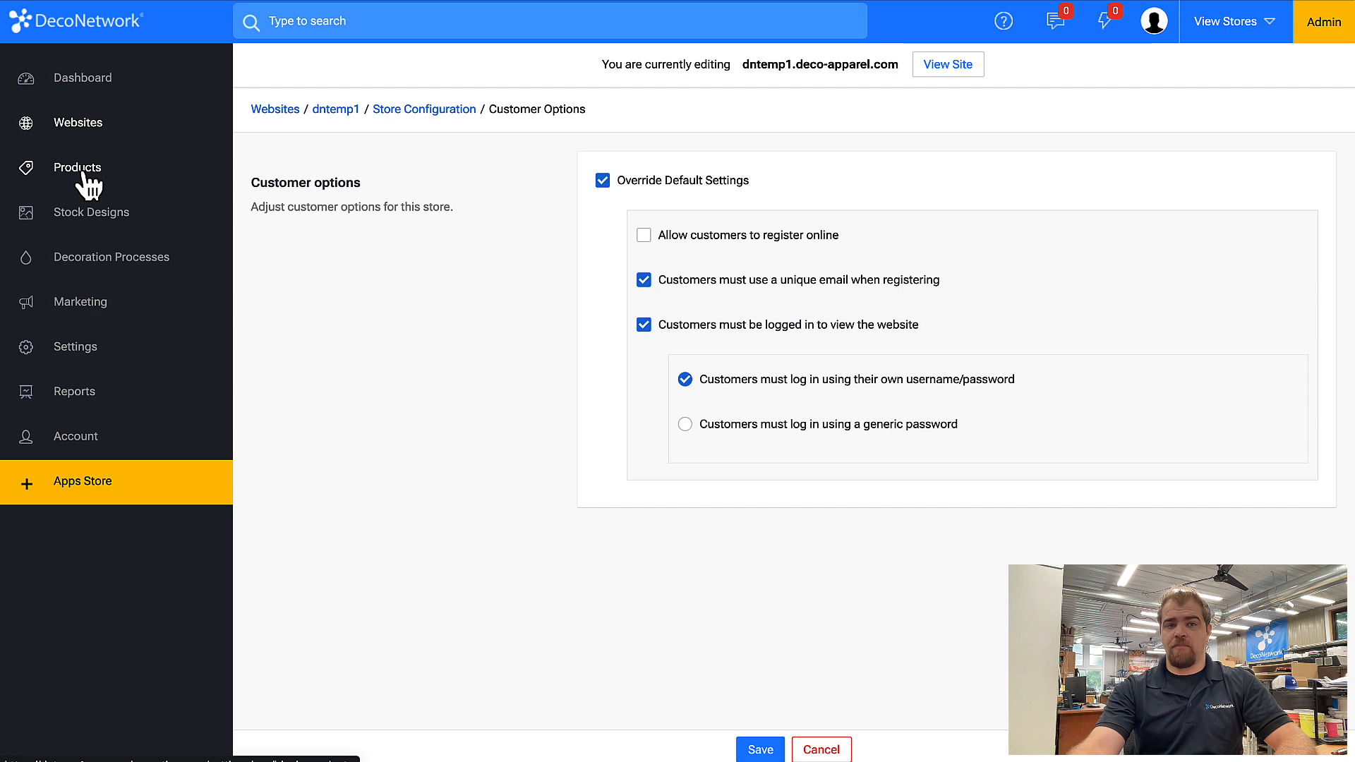
left_click(83, 173)
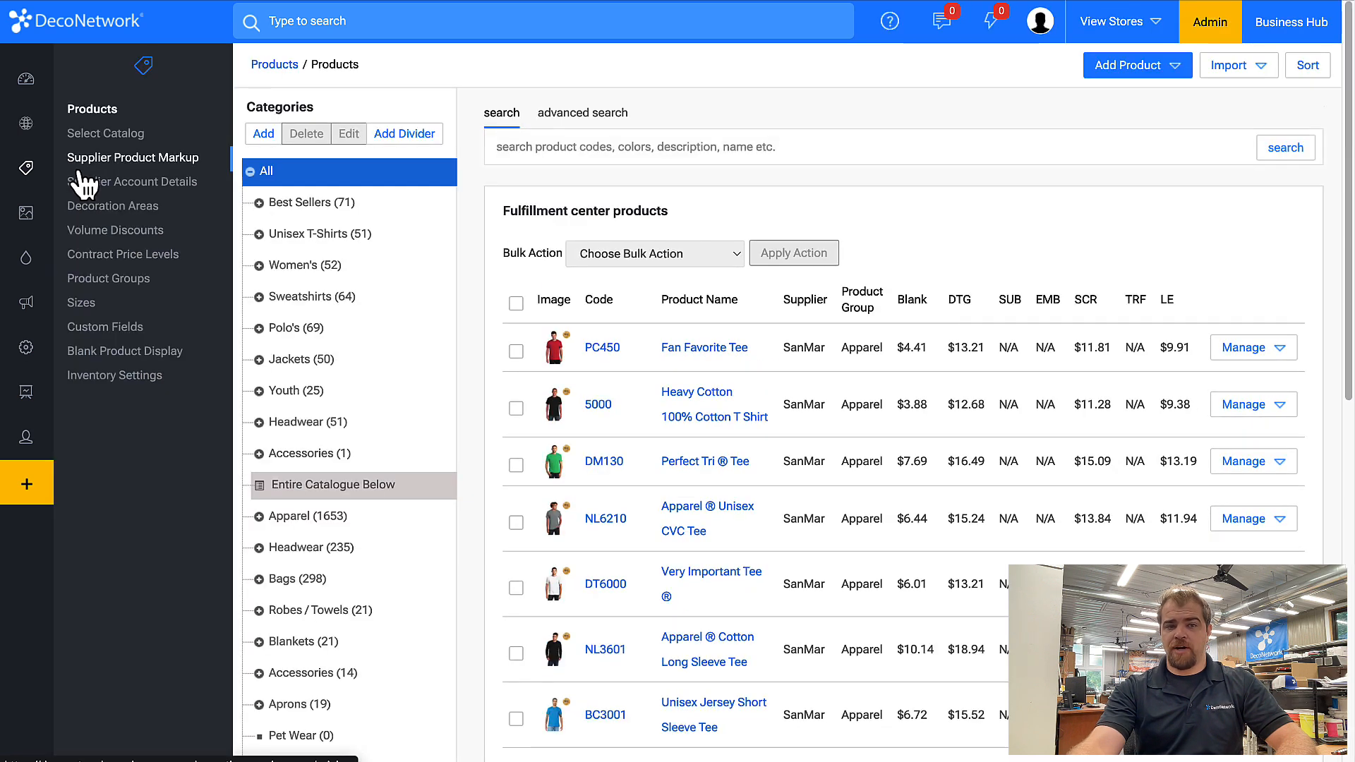
left_click(151, 258)
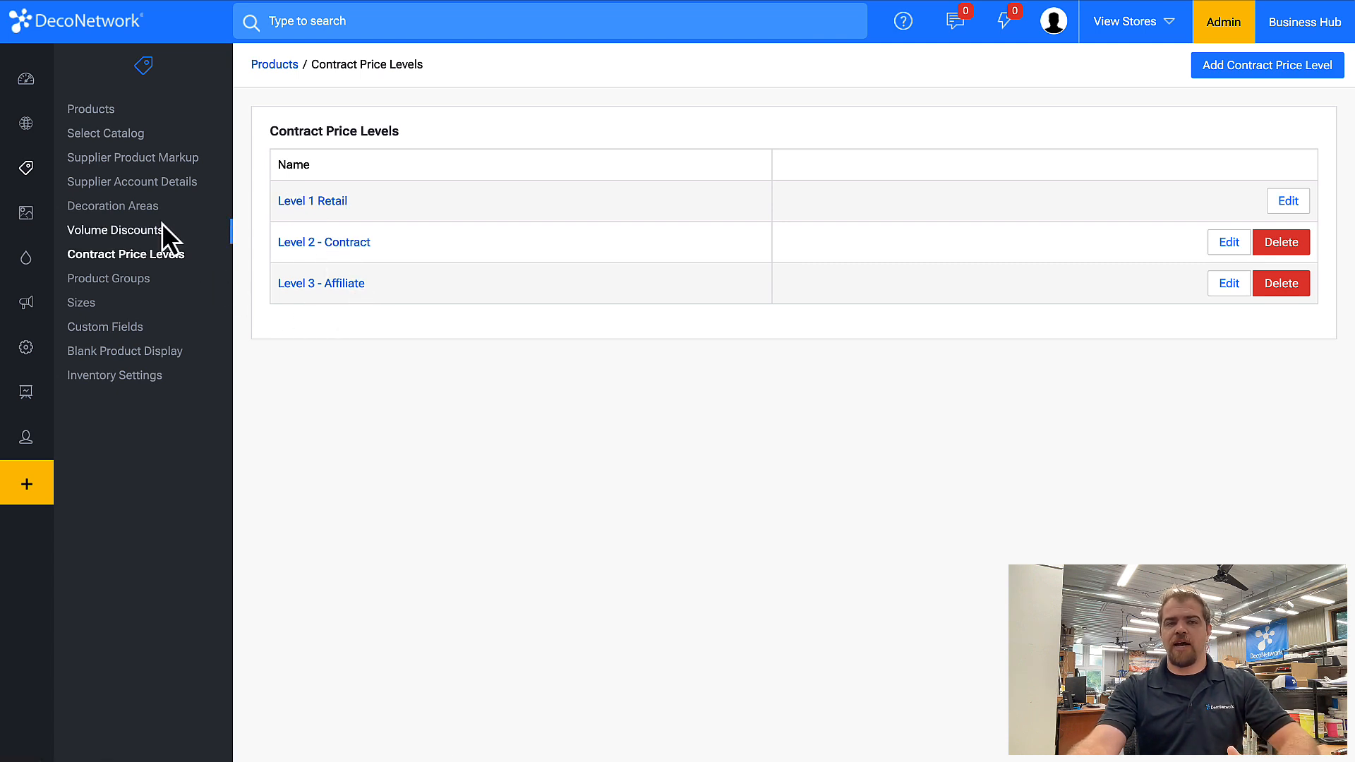
left_click(168, 168)
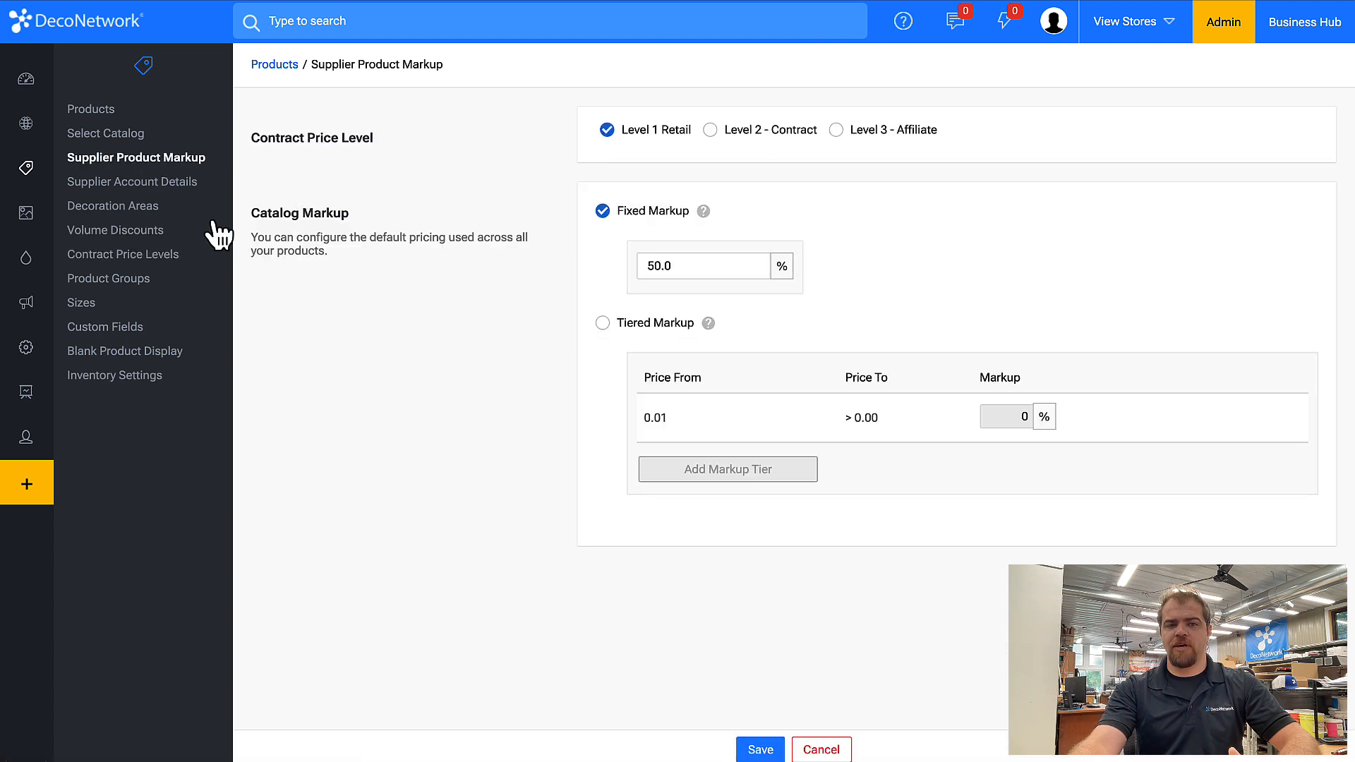
Review the decoration pricing page and the embroidery price tables.
mouse_move(17, 266)
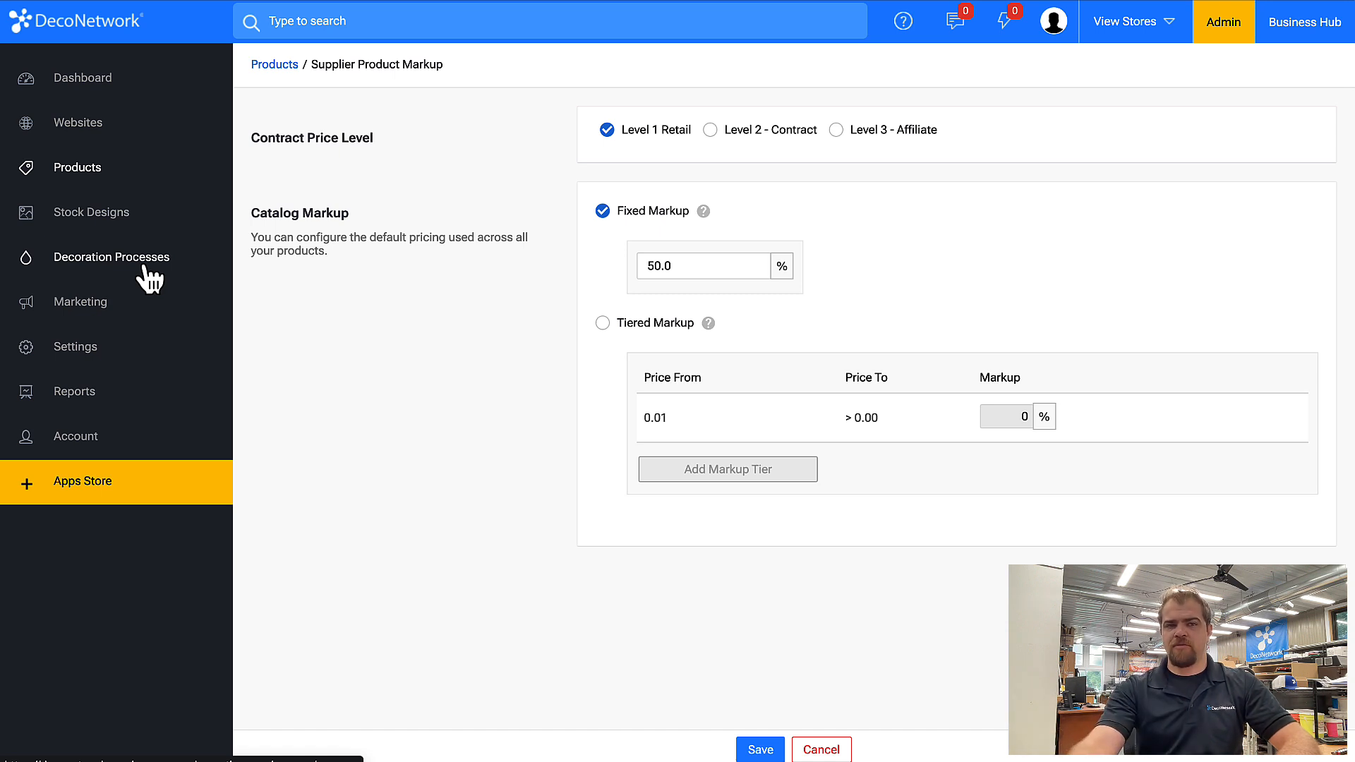
left_click(120, 270)
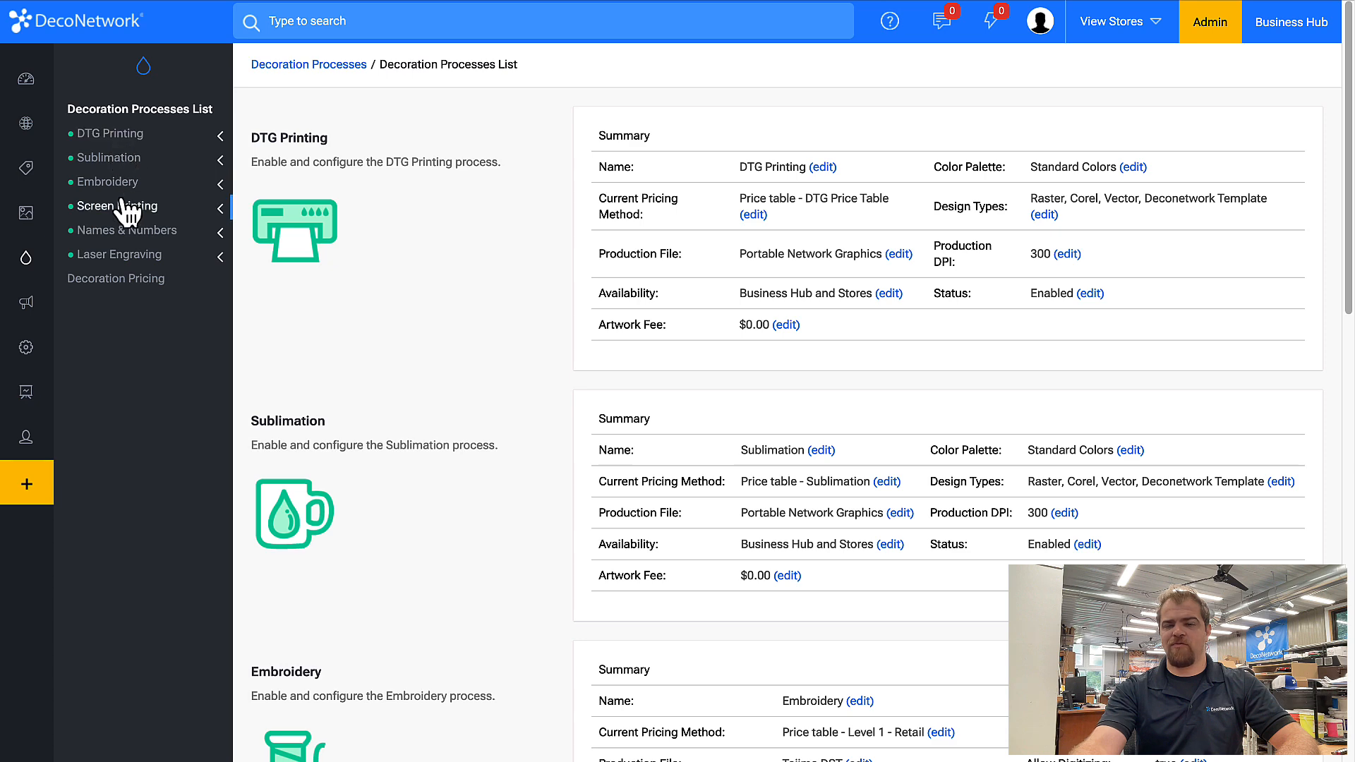
left_click(121, 280)
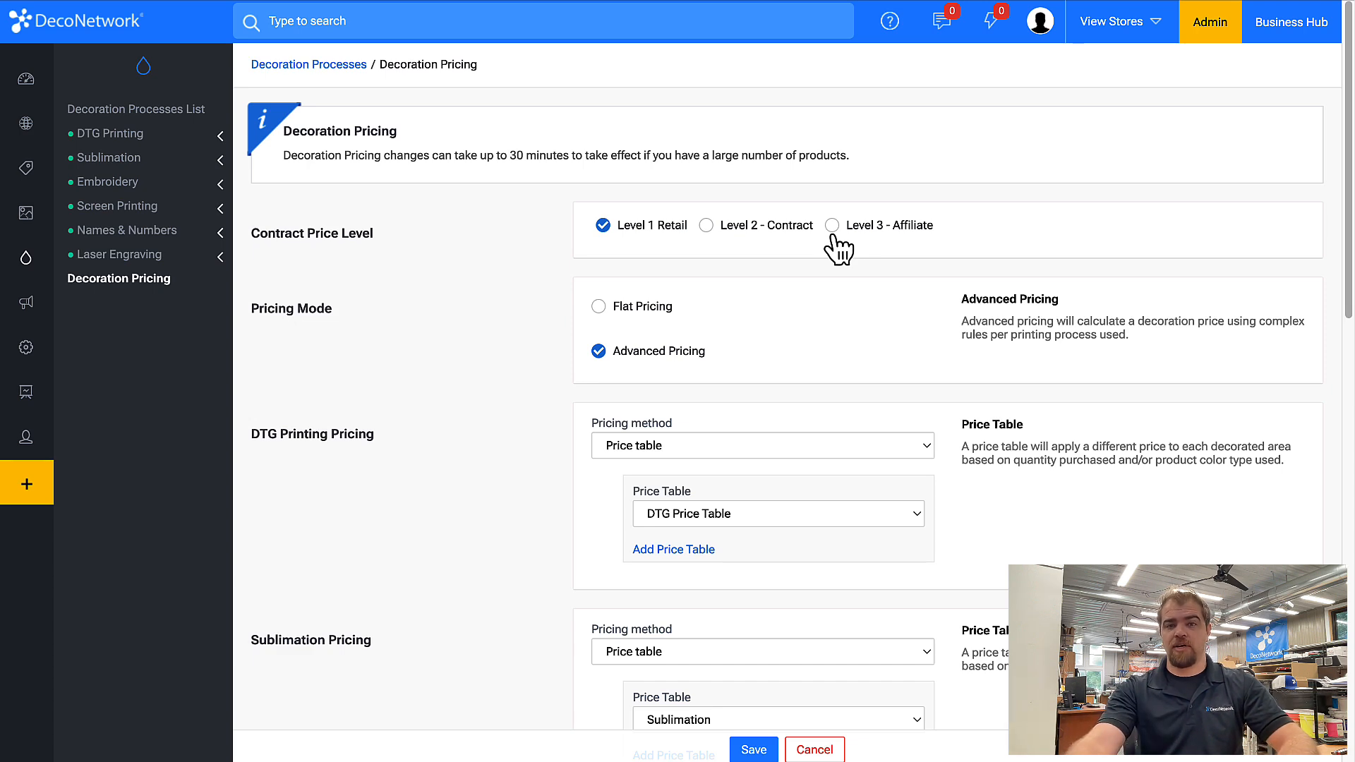
scroll(474, 440, "down", 10)
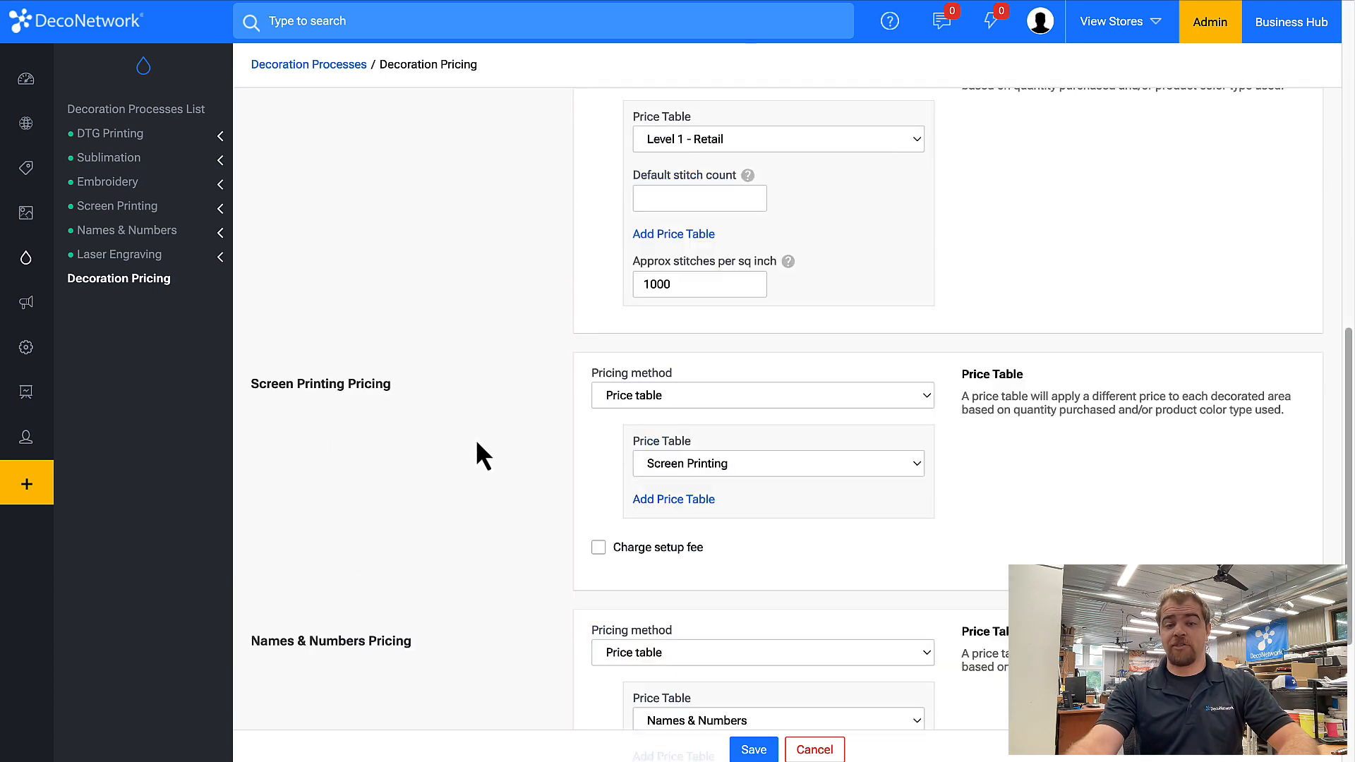
scroll(477, 443, "up", 2)
scroll(503, 388, "up", 8)
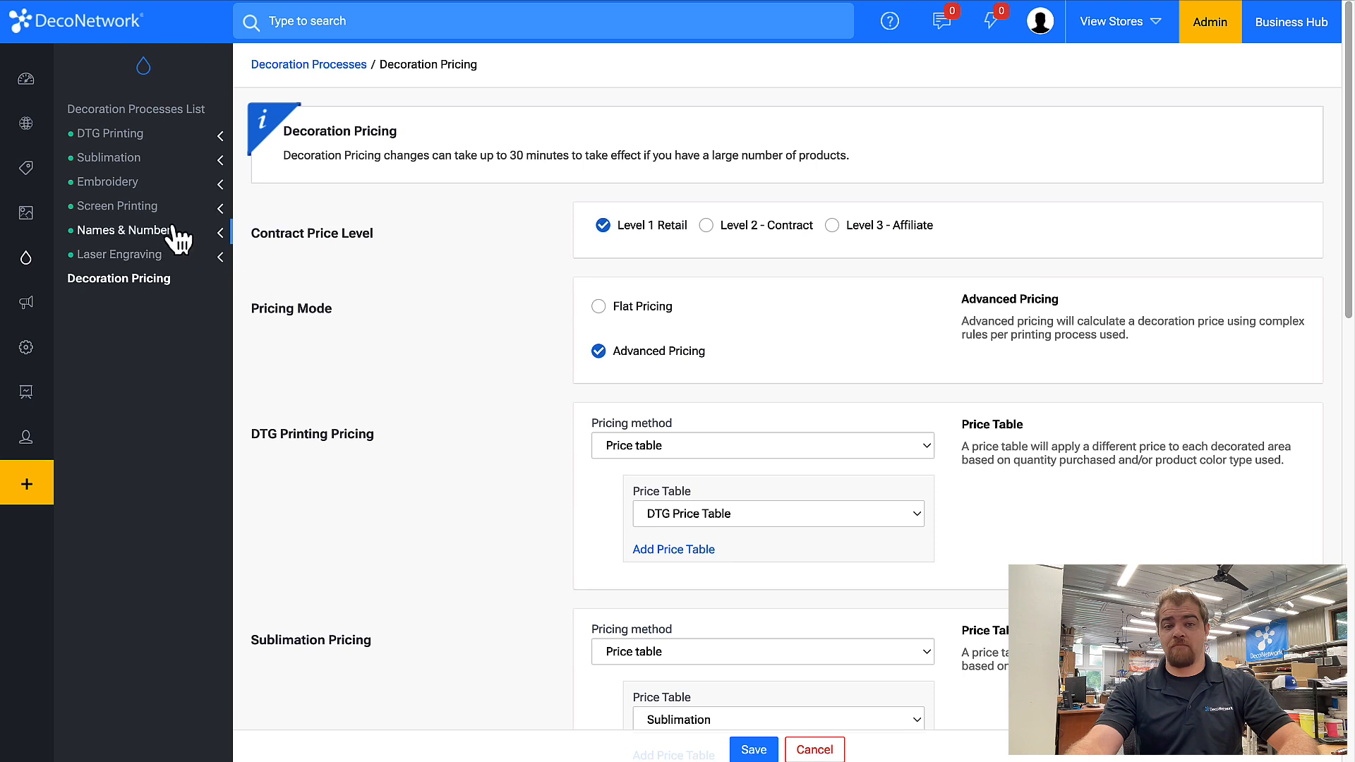
left_click(168, 208)
left_click(149, 182)
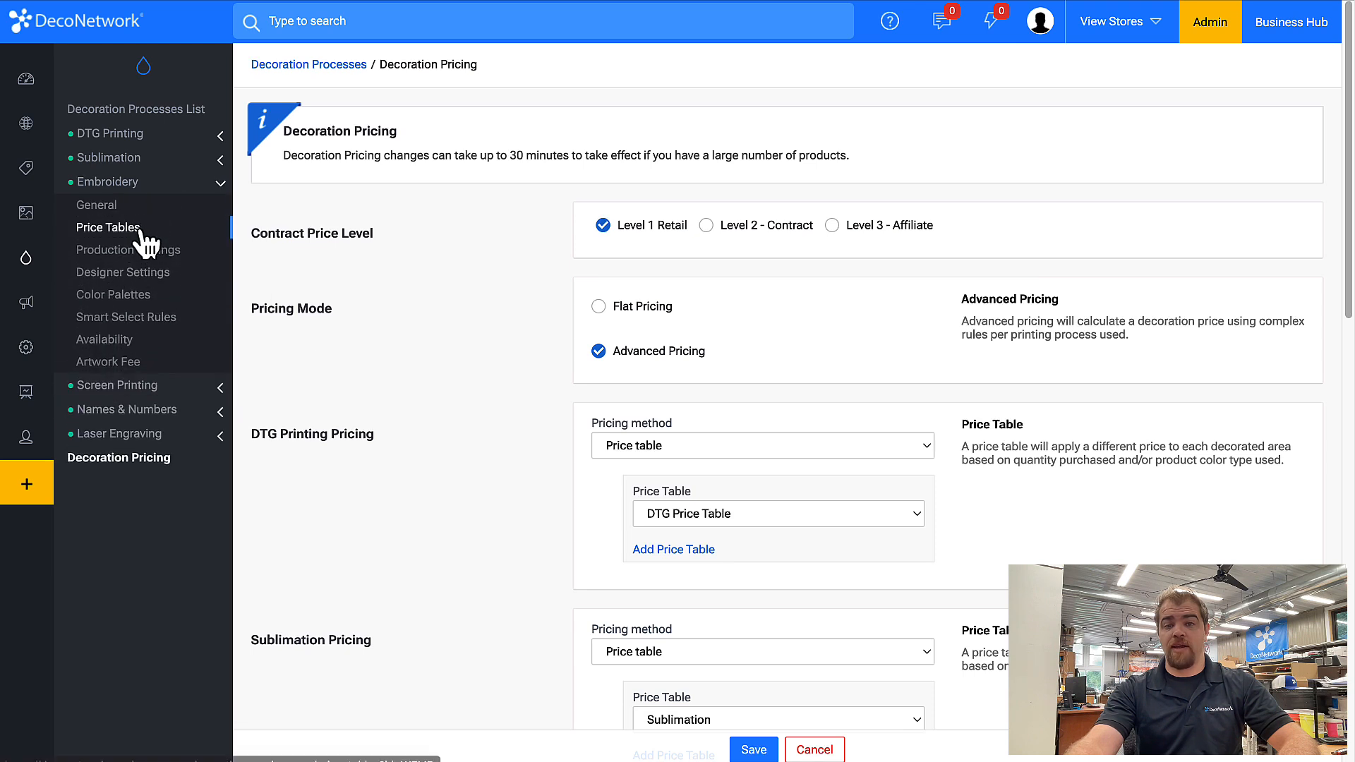
left_click(145, 227)
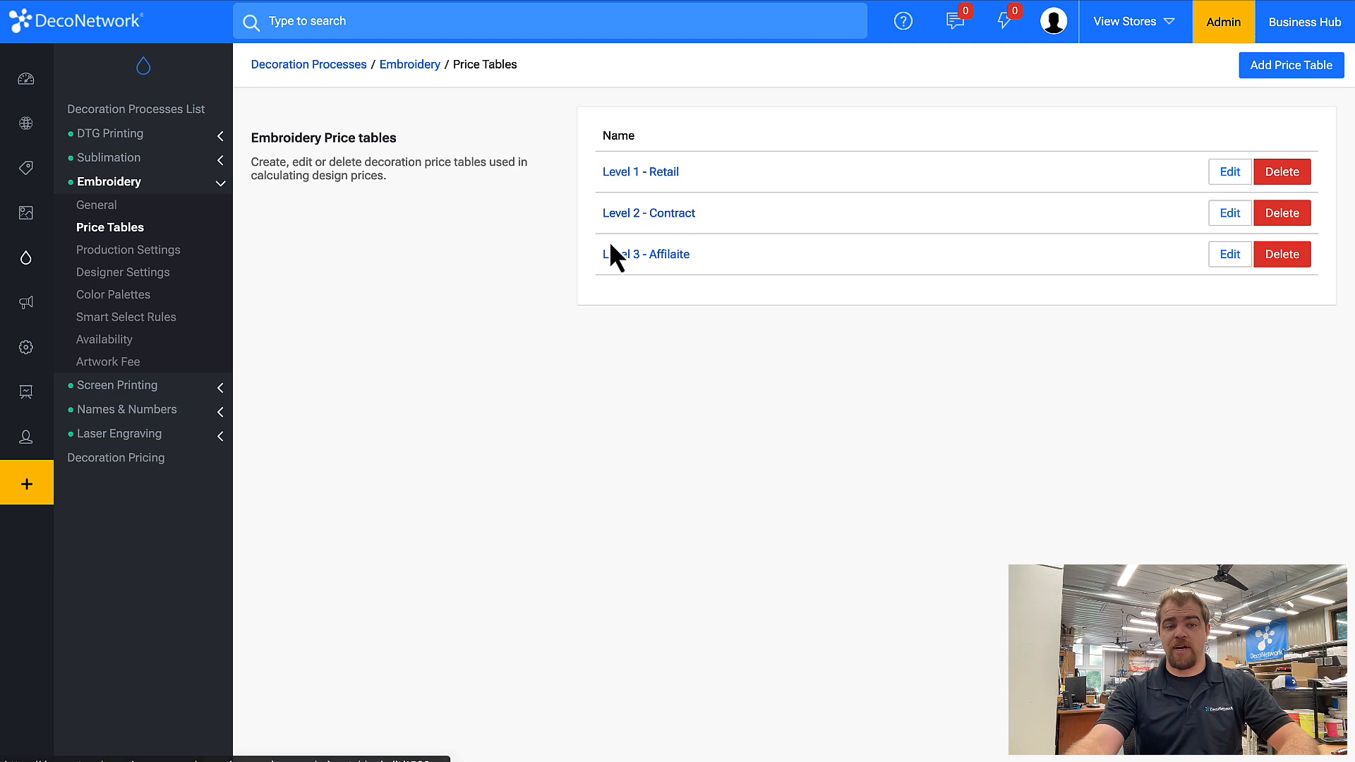
left_click(187, 460)
Examine the decoration pricing assigned to the Level 2 - Contract price level.
left_click(743, 228)
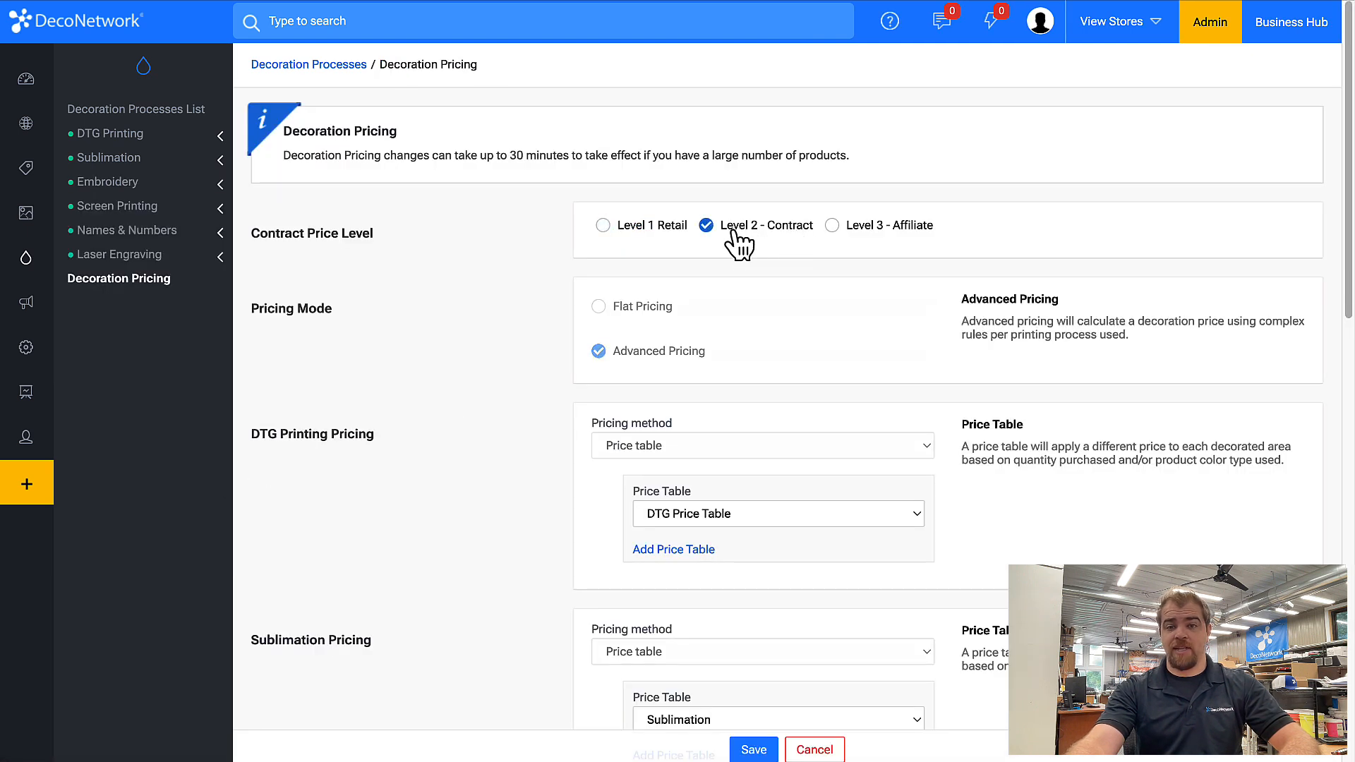
scroll(776, 296, "down", 10)
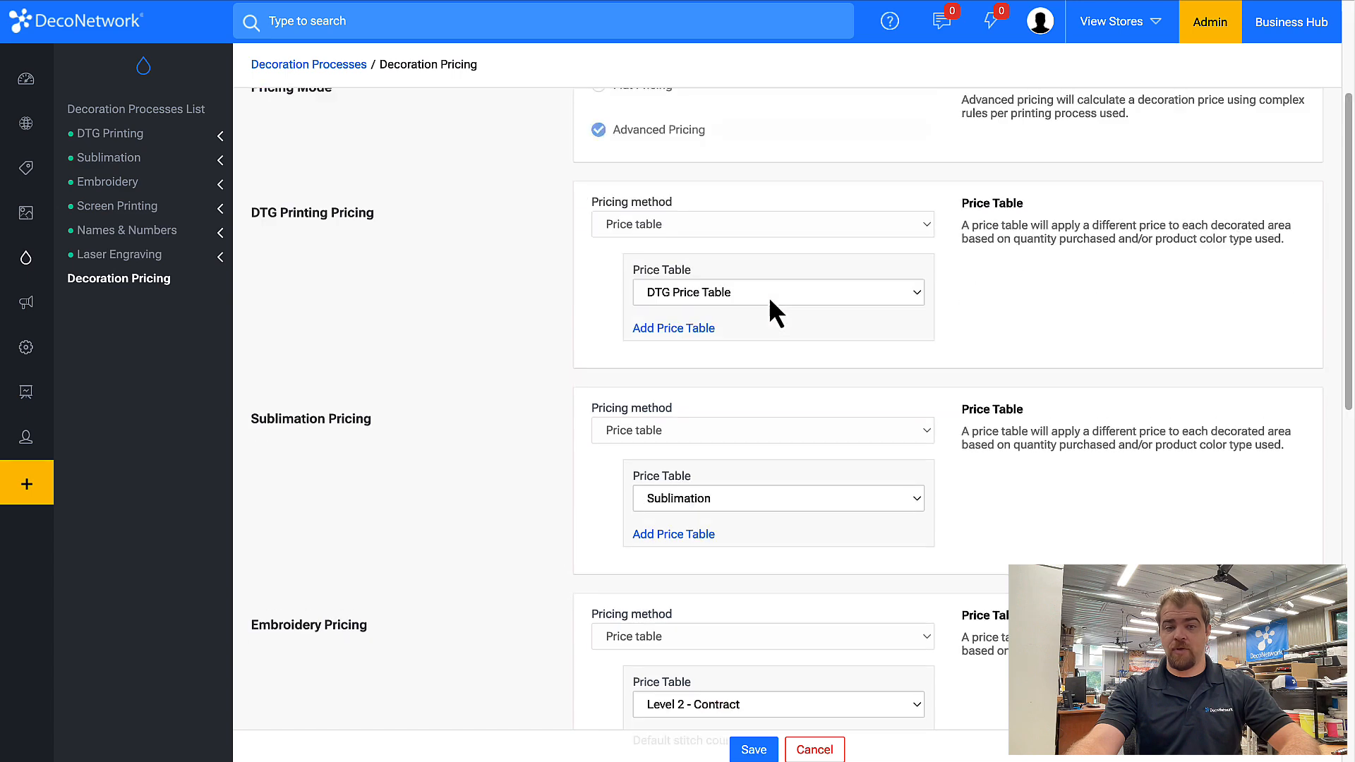
scroll(776, 434, "up", 4)
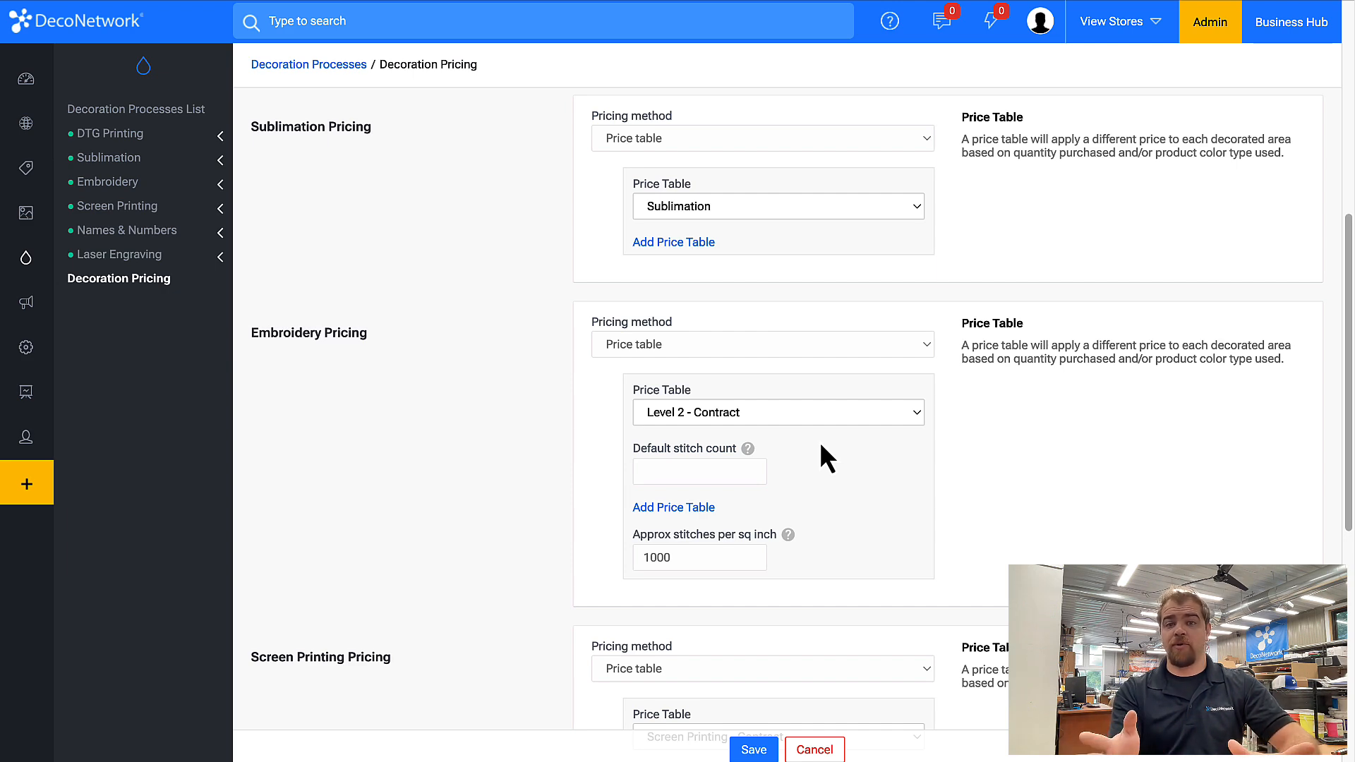
scroll(819, 442, "up", 7)
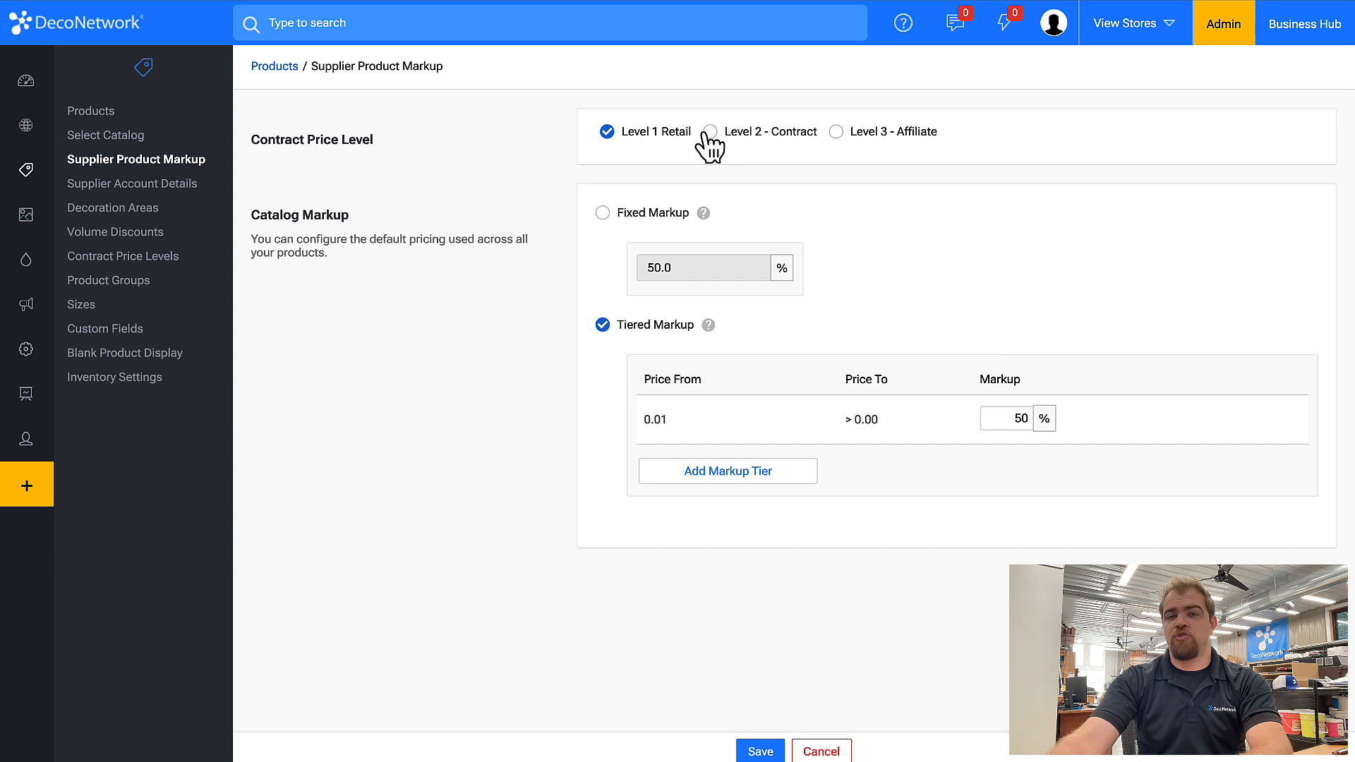
Set the Level 2 - Contract tiered catalog markup to -100% and save the supplier product markup.
left_click(777, 137)
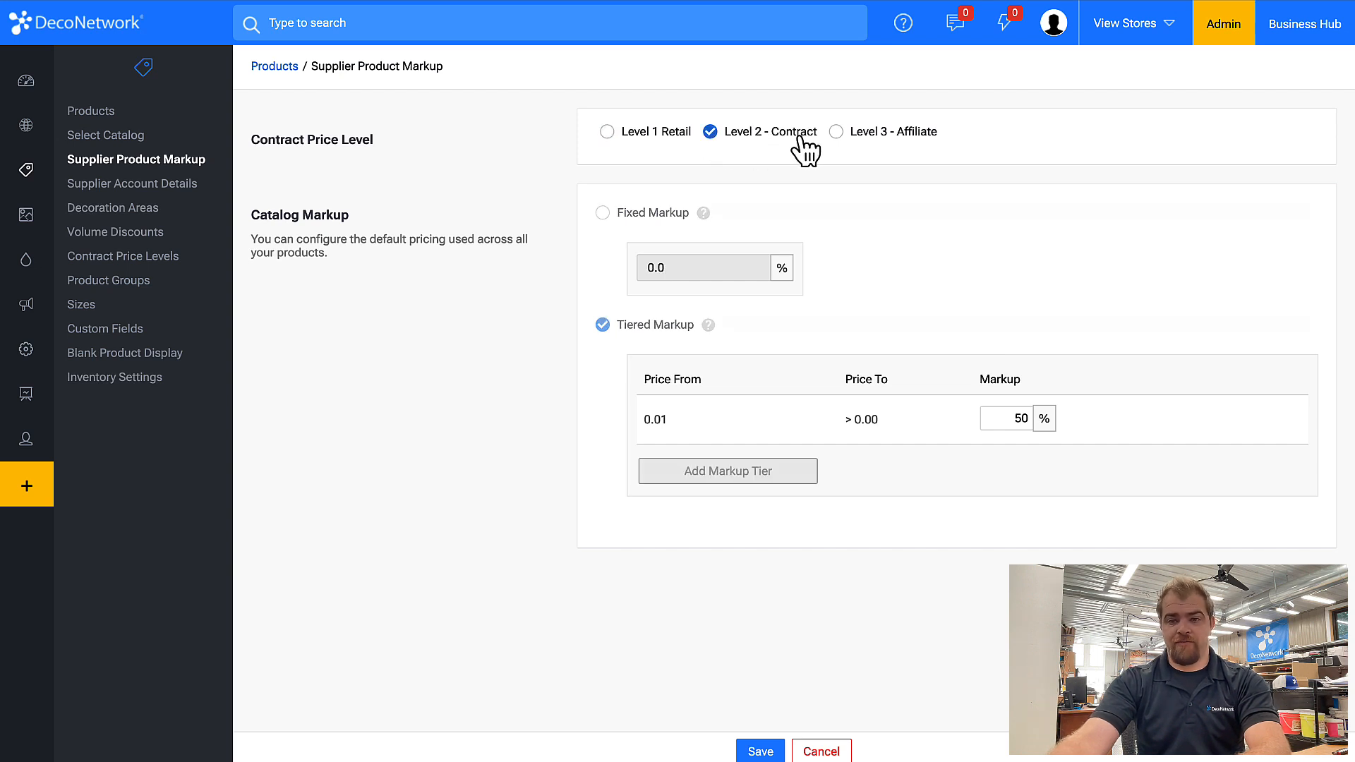
double_click(1014, 421)
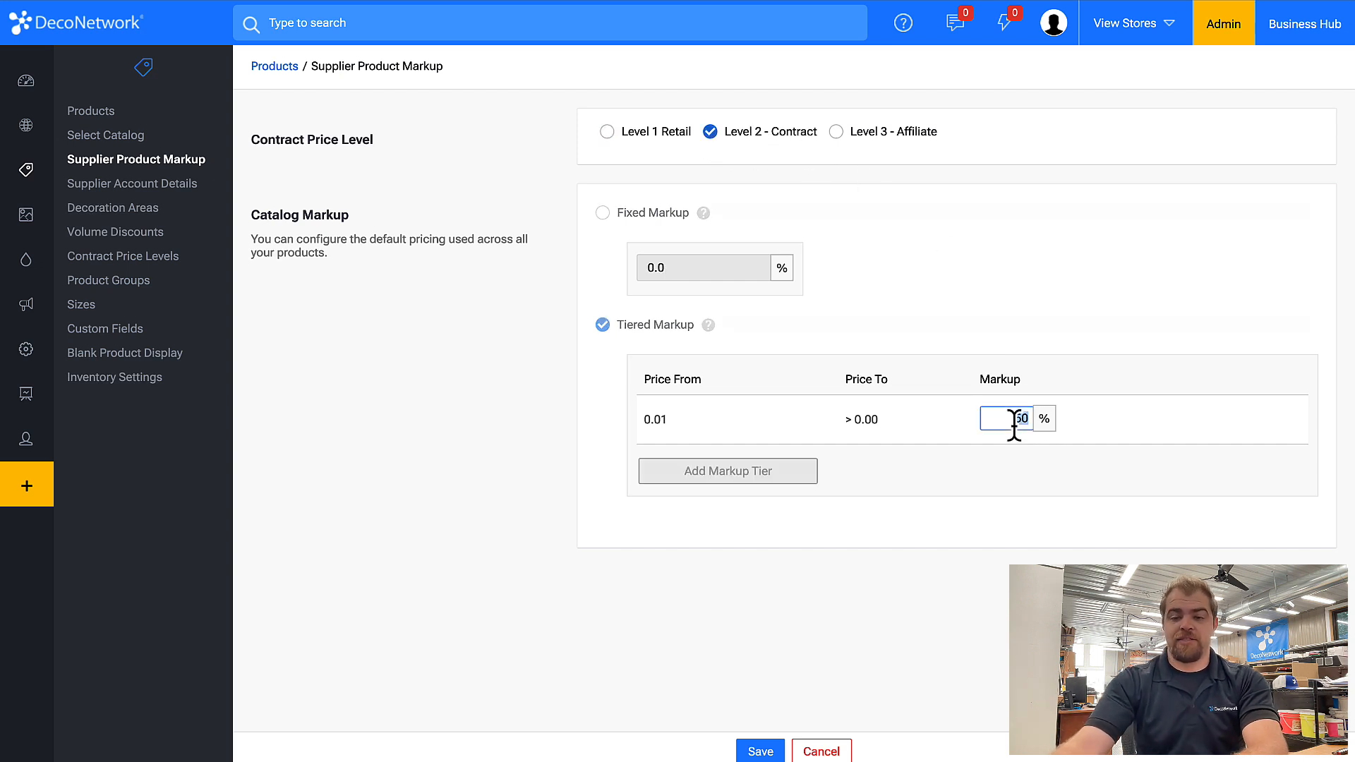
type("-100")
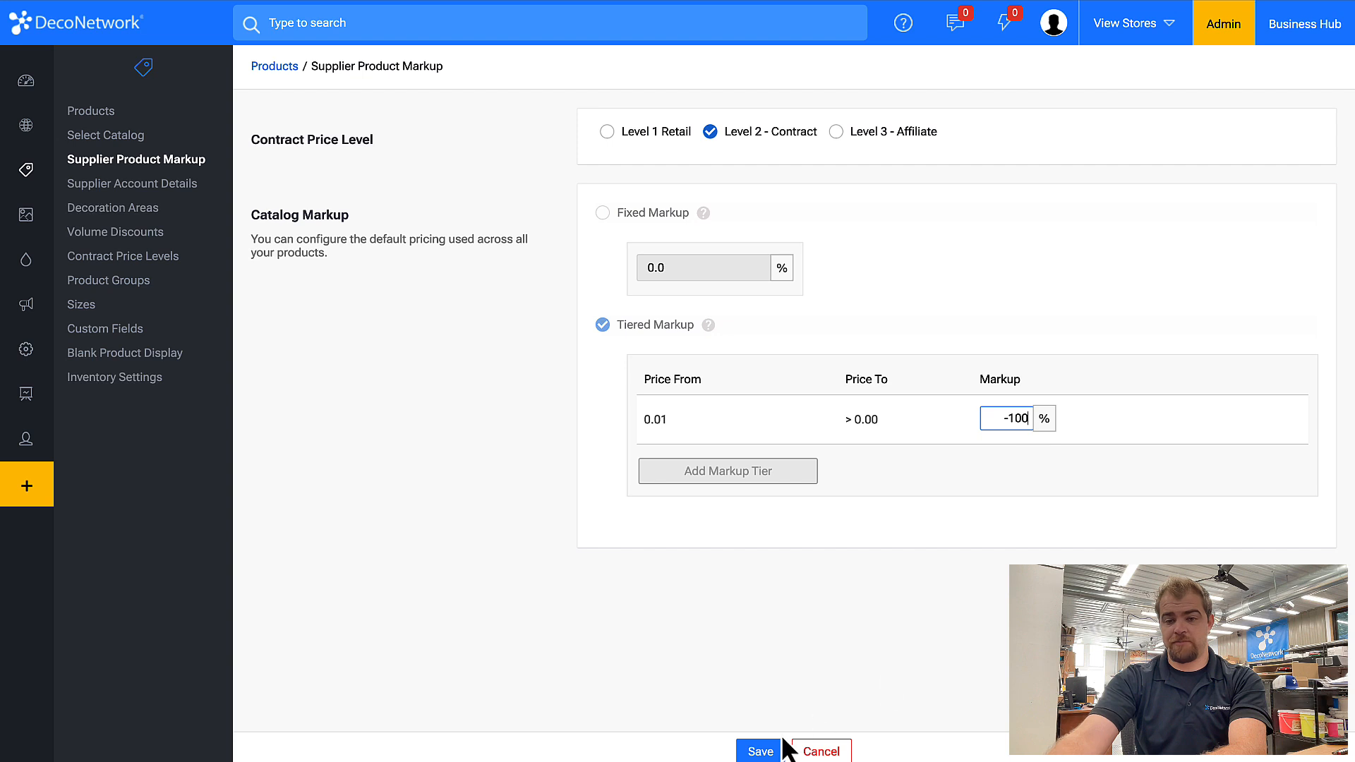
left_click(760, 751)
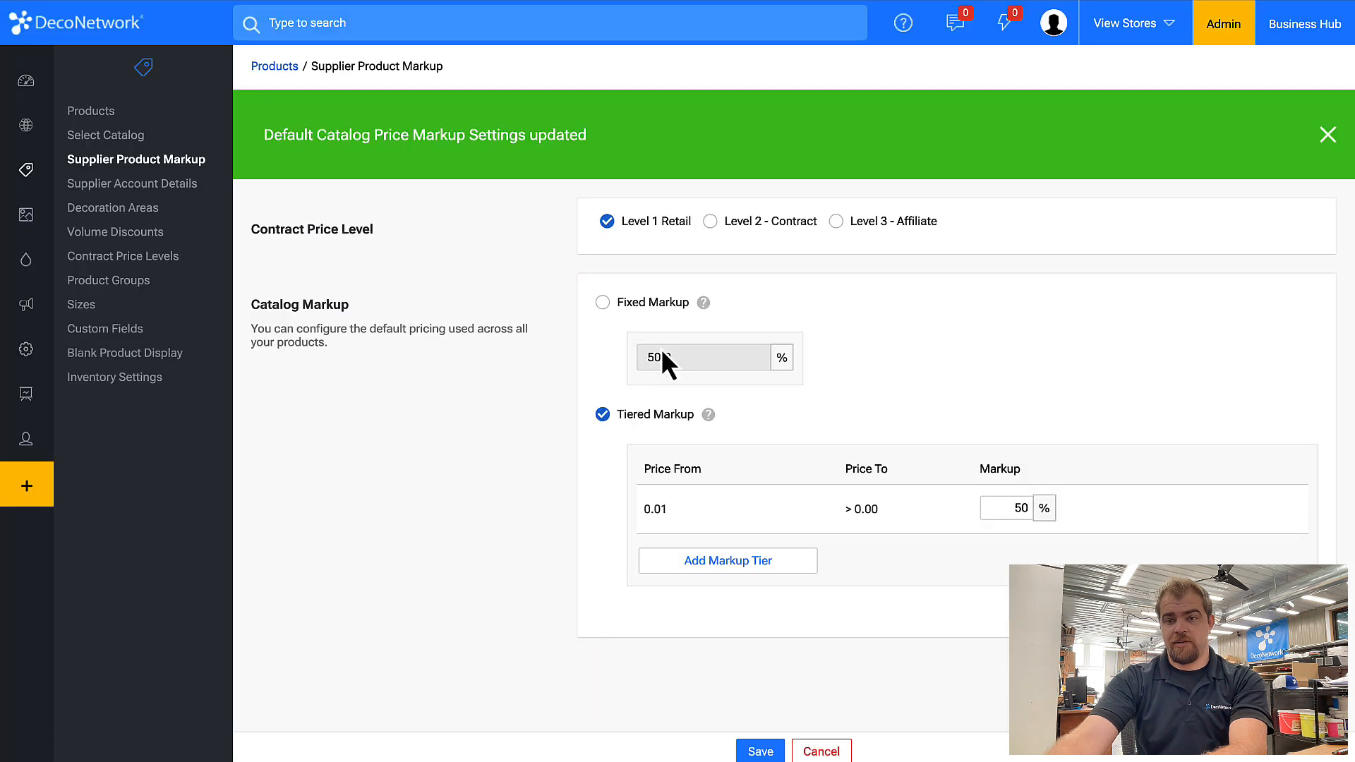
left_click(735, 223)
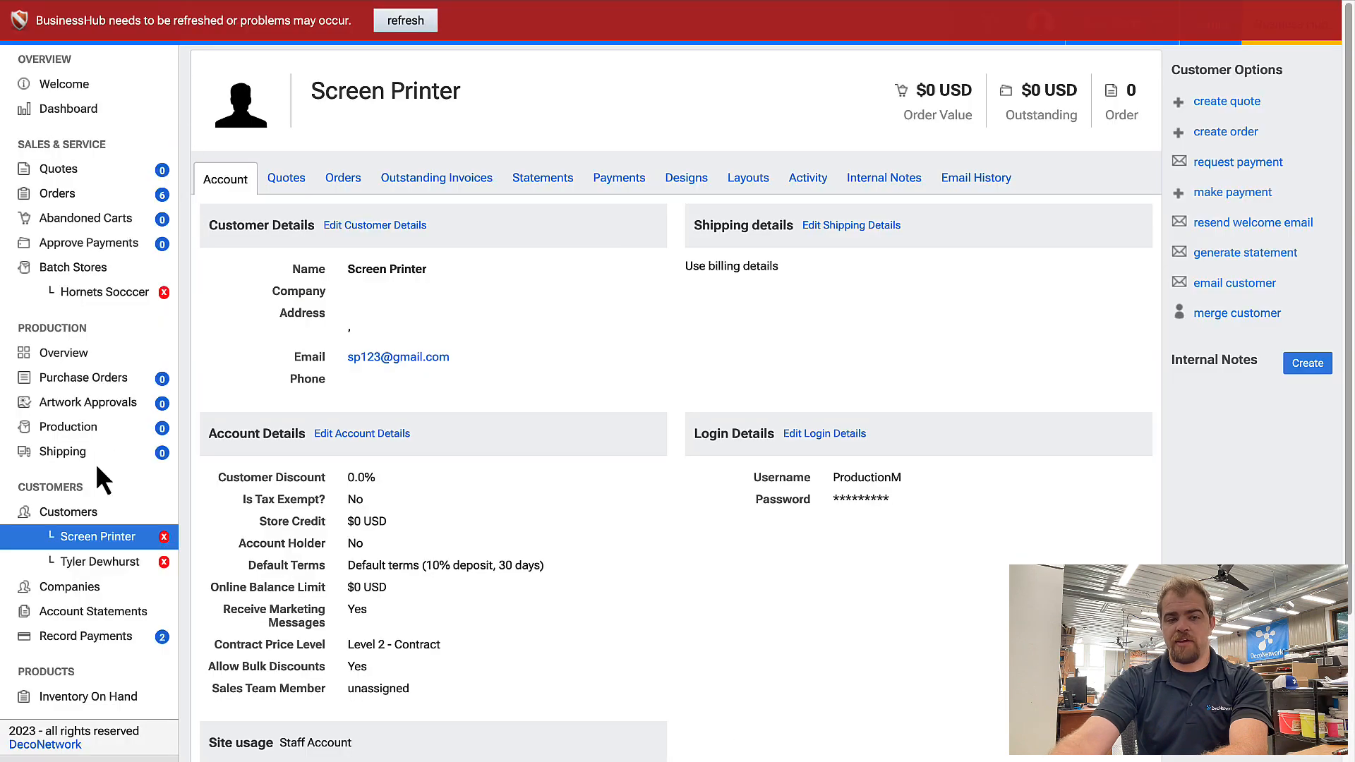
Set the Art Department customer's contract price level to Level 2 - Contract in its account details.
left_click(69, 515)
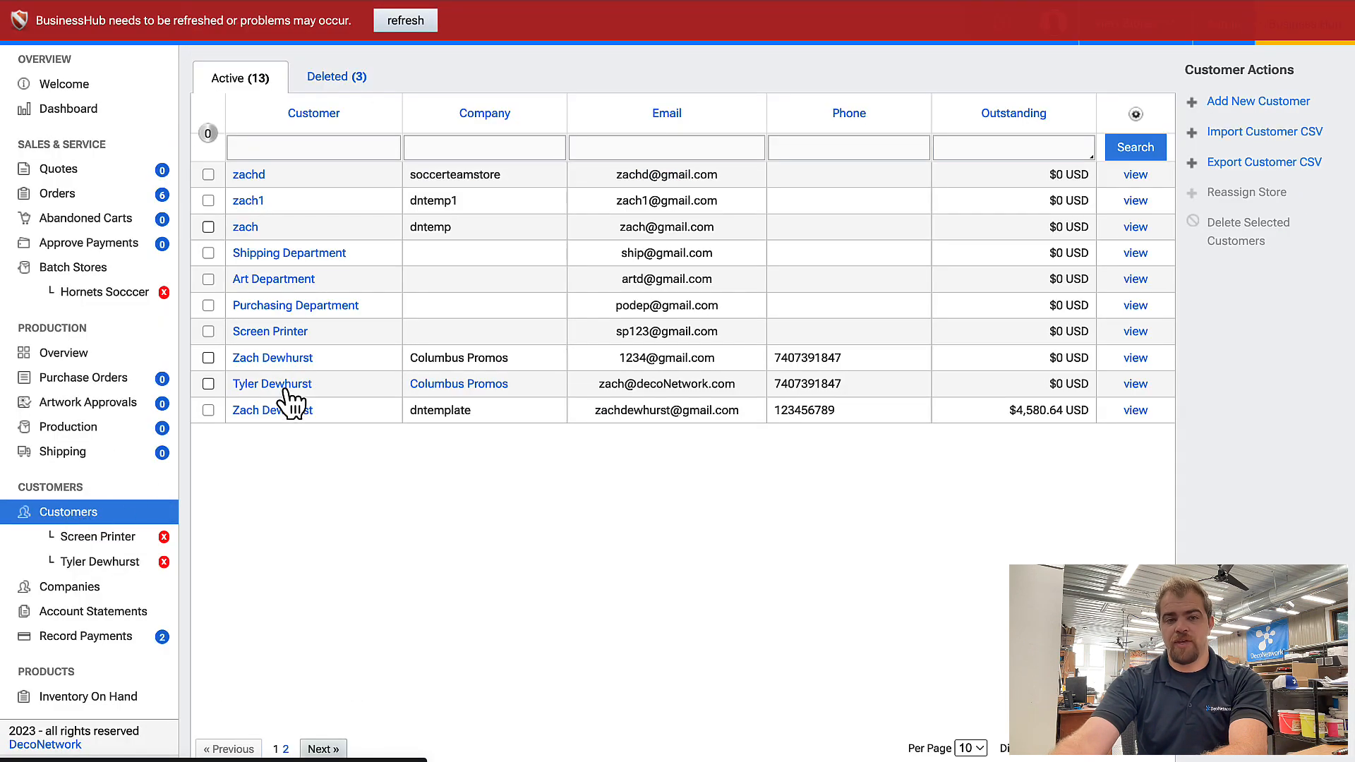
left_click(274, 281)
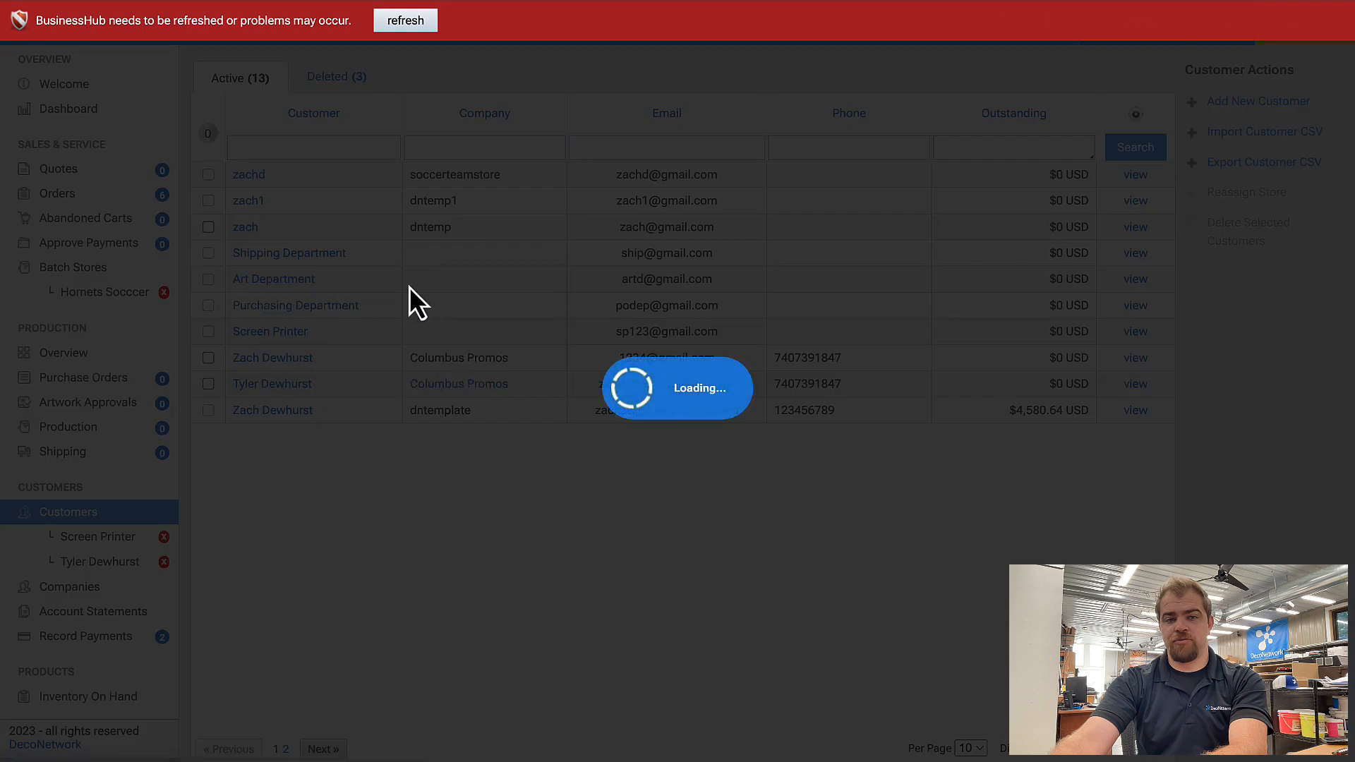
left_click(356, 433)
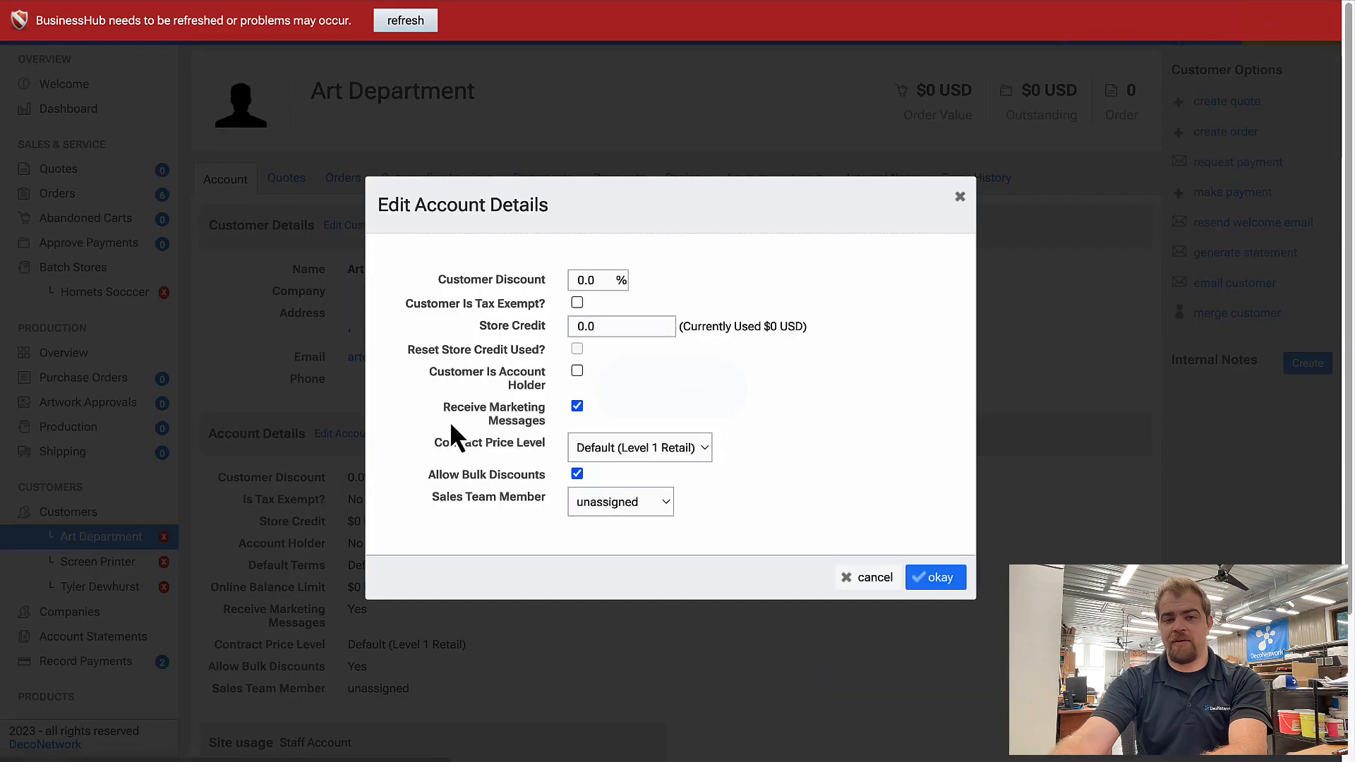
left_click(605, 447)
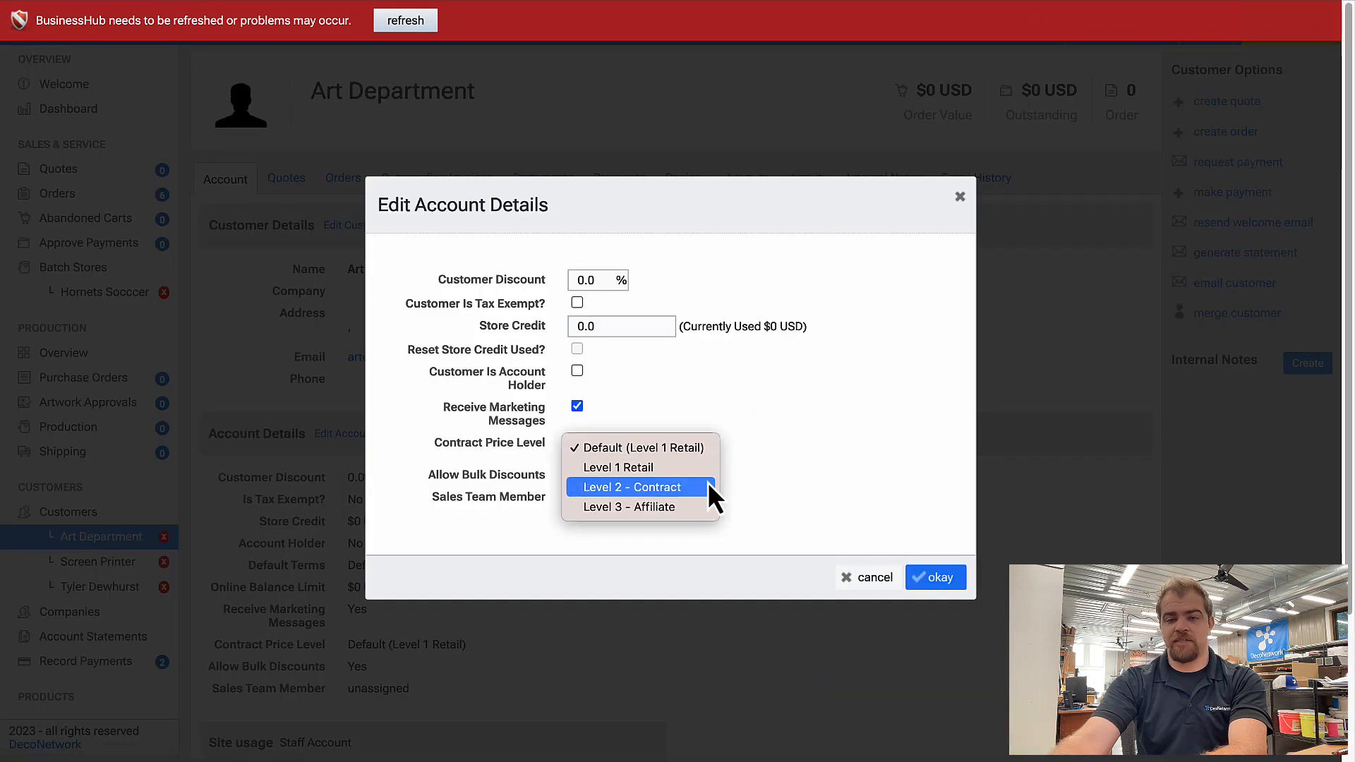
left_click(708, 487)
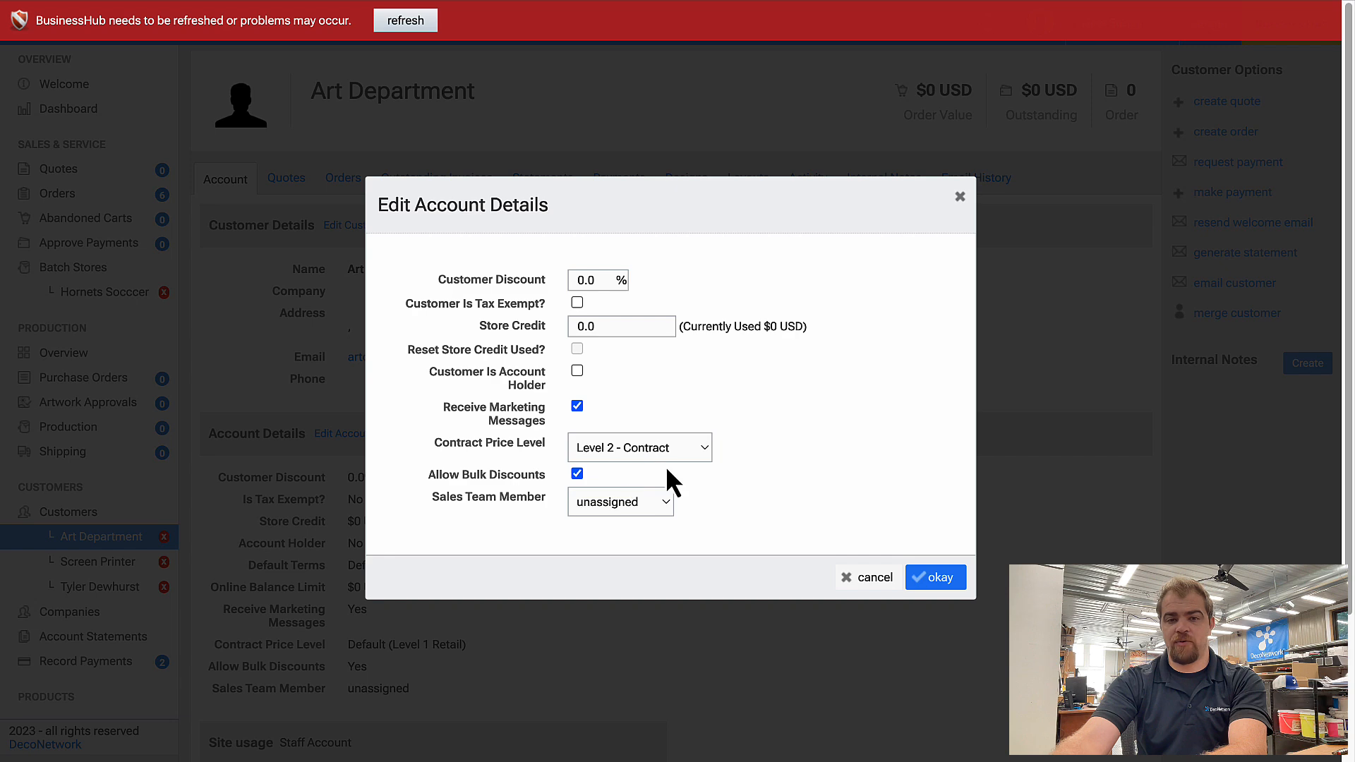
left_click(933, 580)
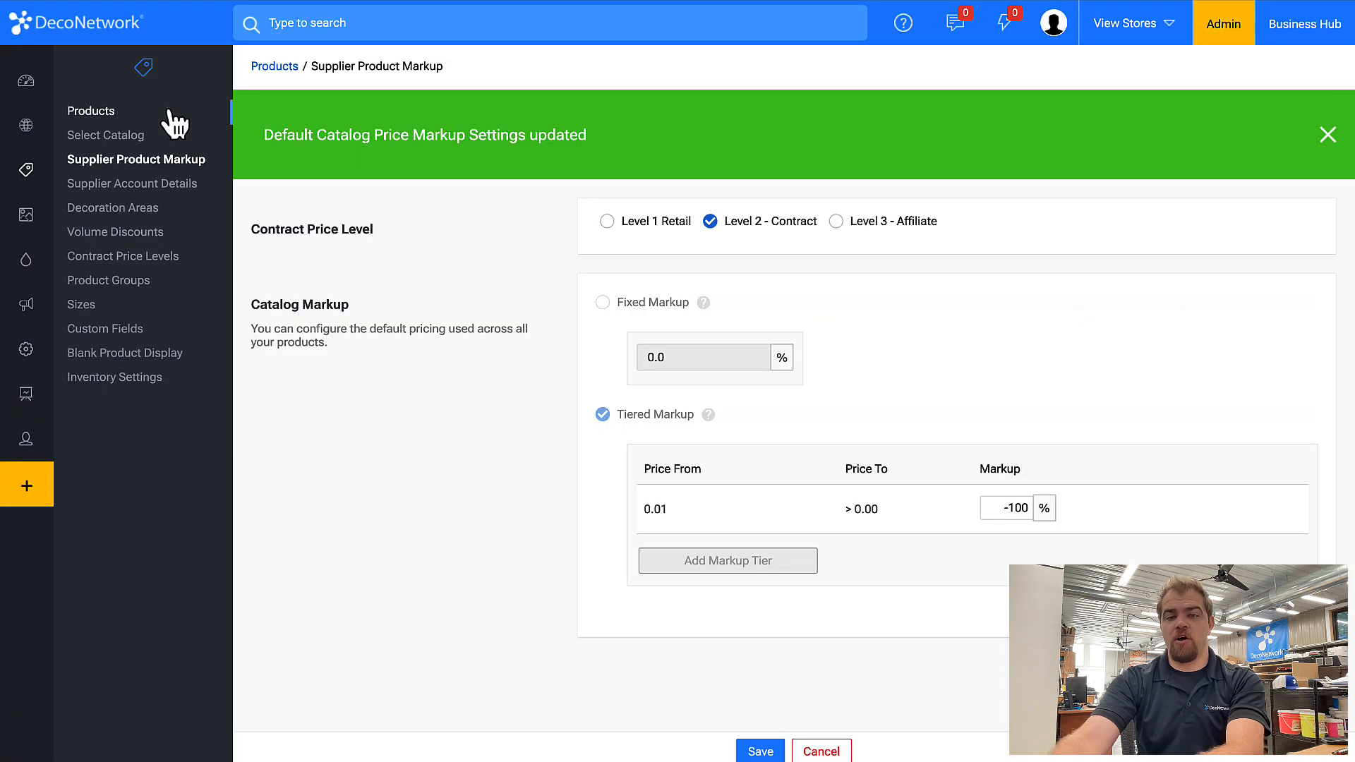
Set the dntemp1 store's administration contract price level to Level 2 - Contract and save it.
mouse_move(50, 123)
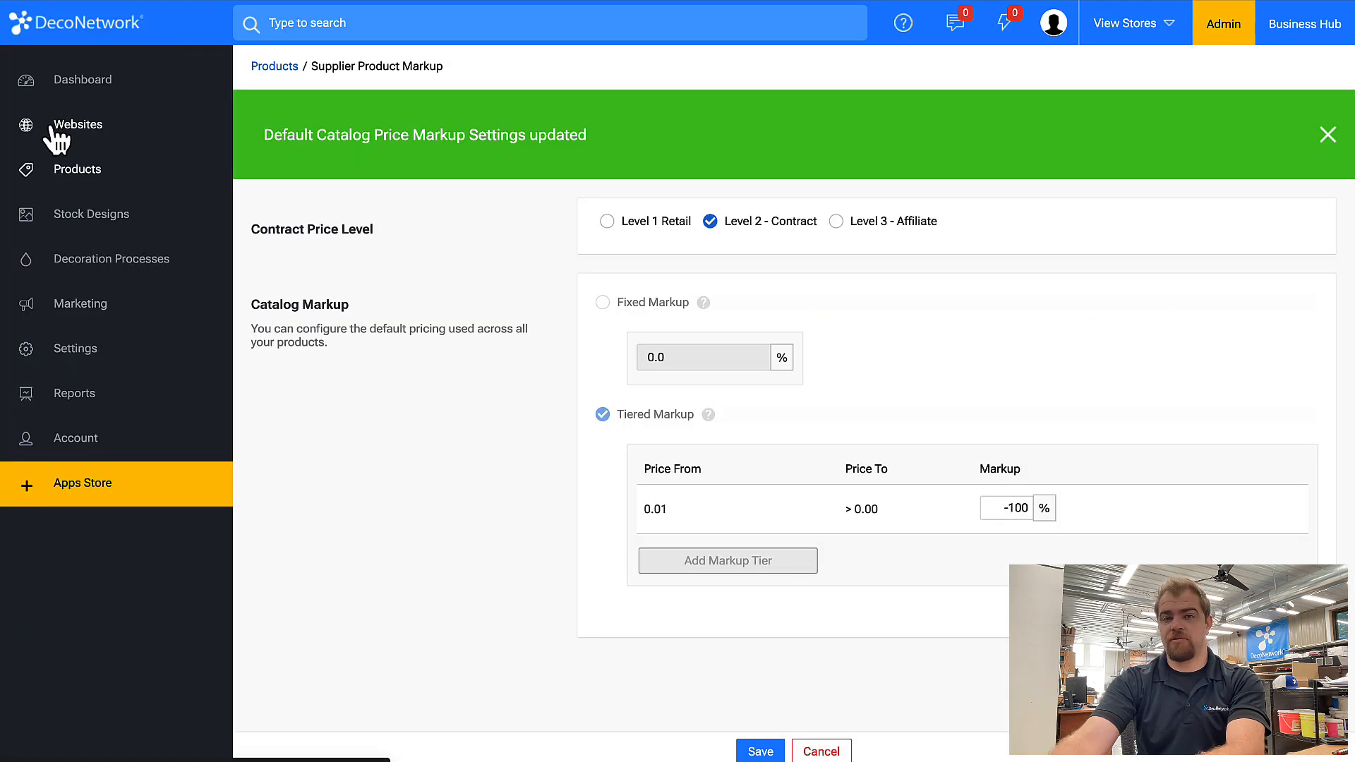
left_click(52, 128)
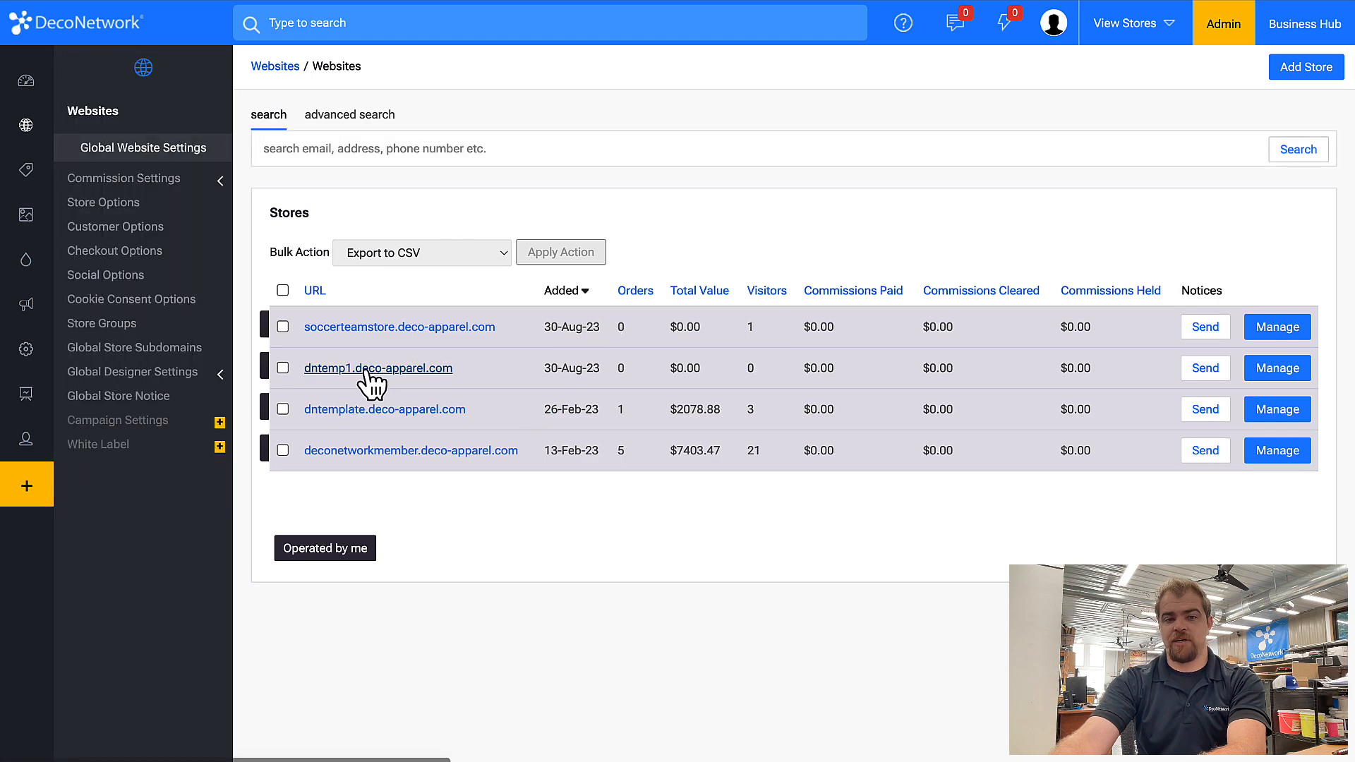
left_click(436, 369)
left_click(159, 497)
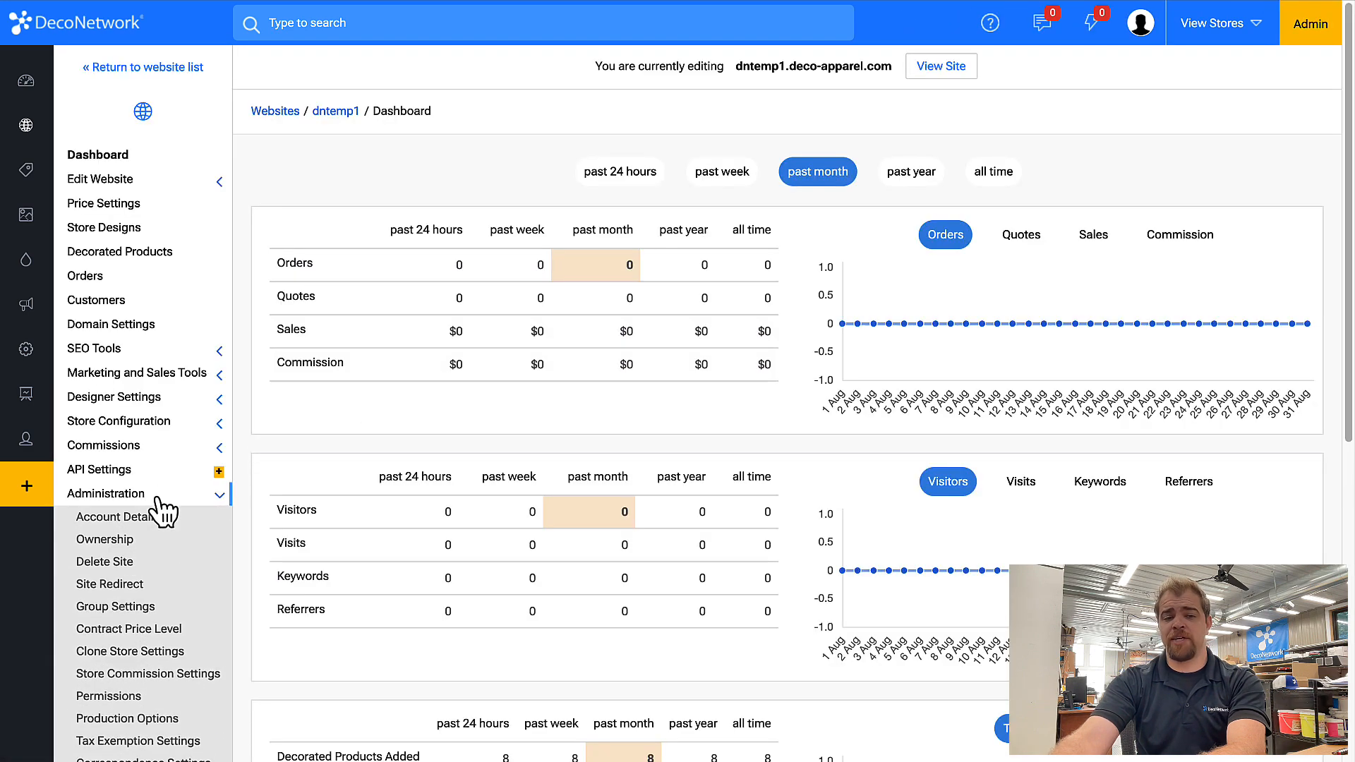
left_click(136, 631)
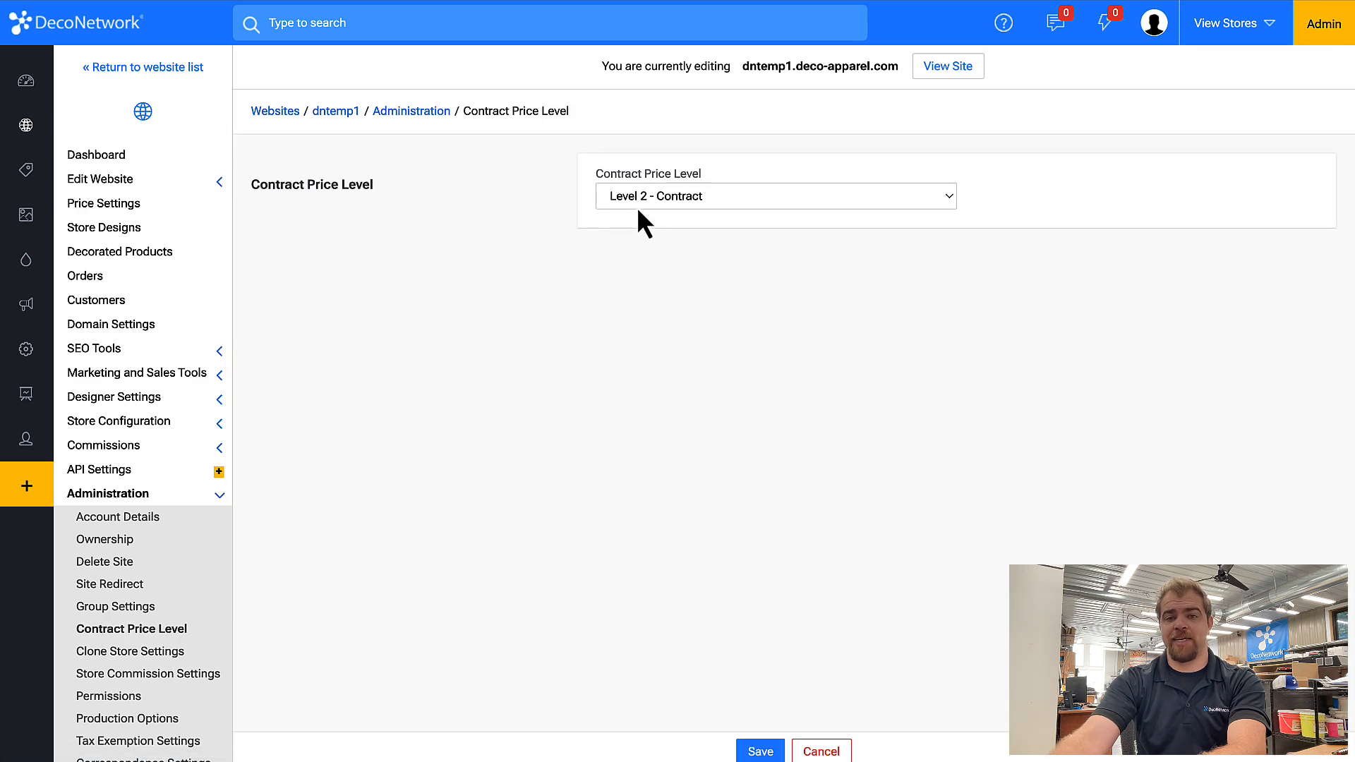
left_click(671, 205)
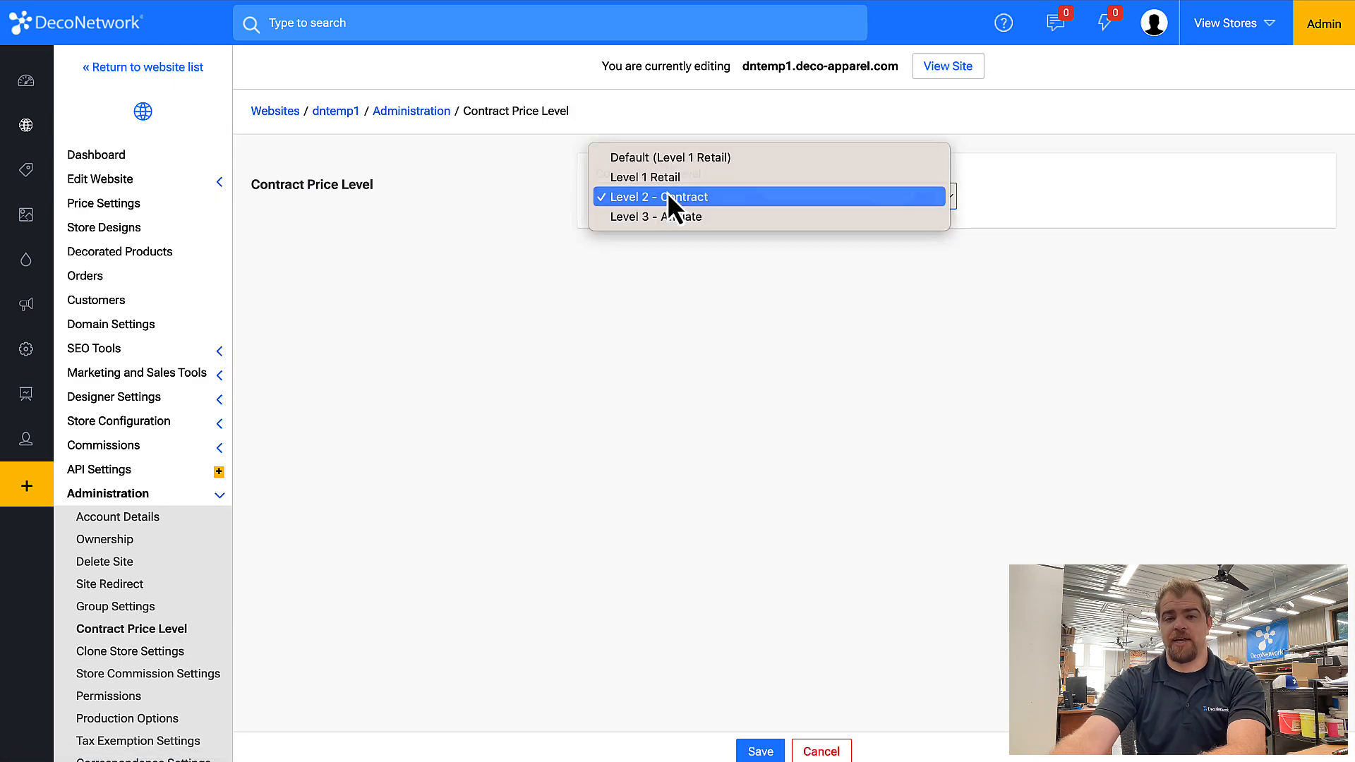
left_click(668, 196)
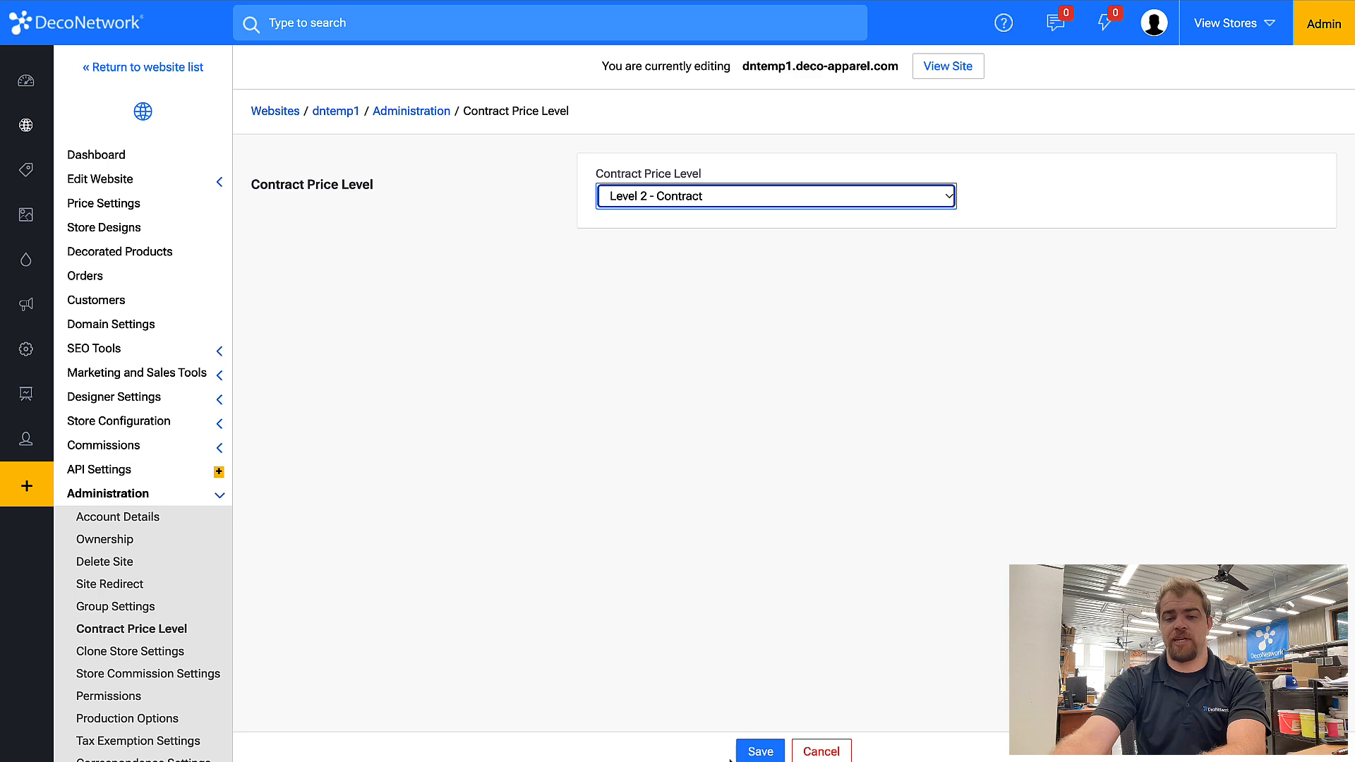
left_click(760, 751)
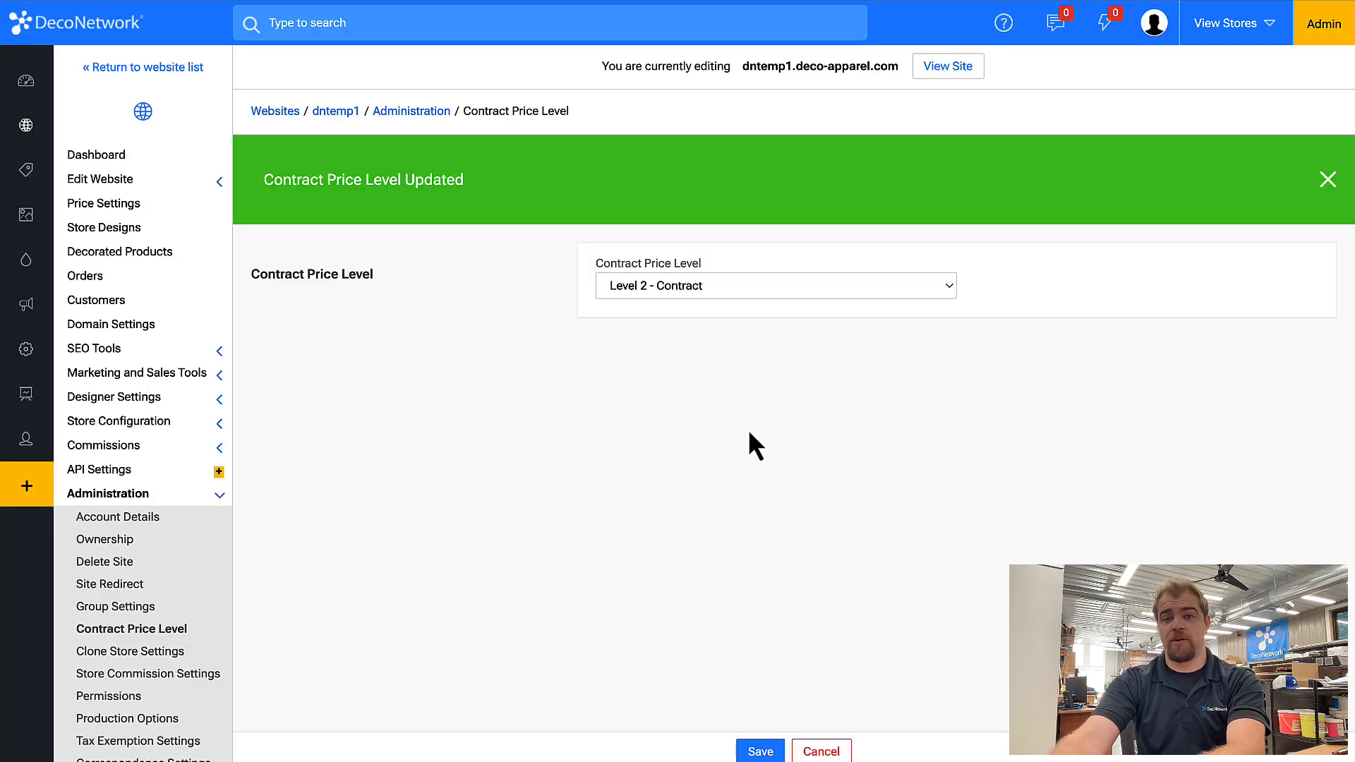
Open the store's home page in the website editor and inspect the product listing panel's category setting.
left_click(164, 184)
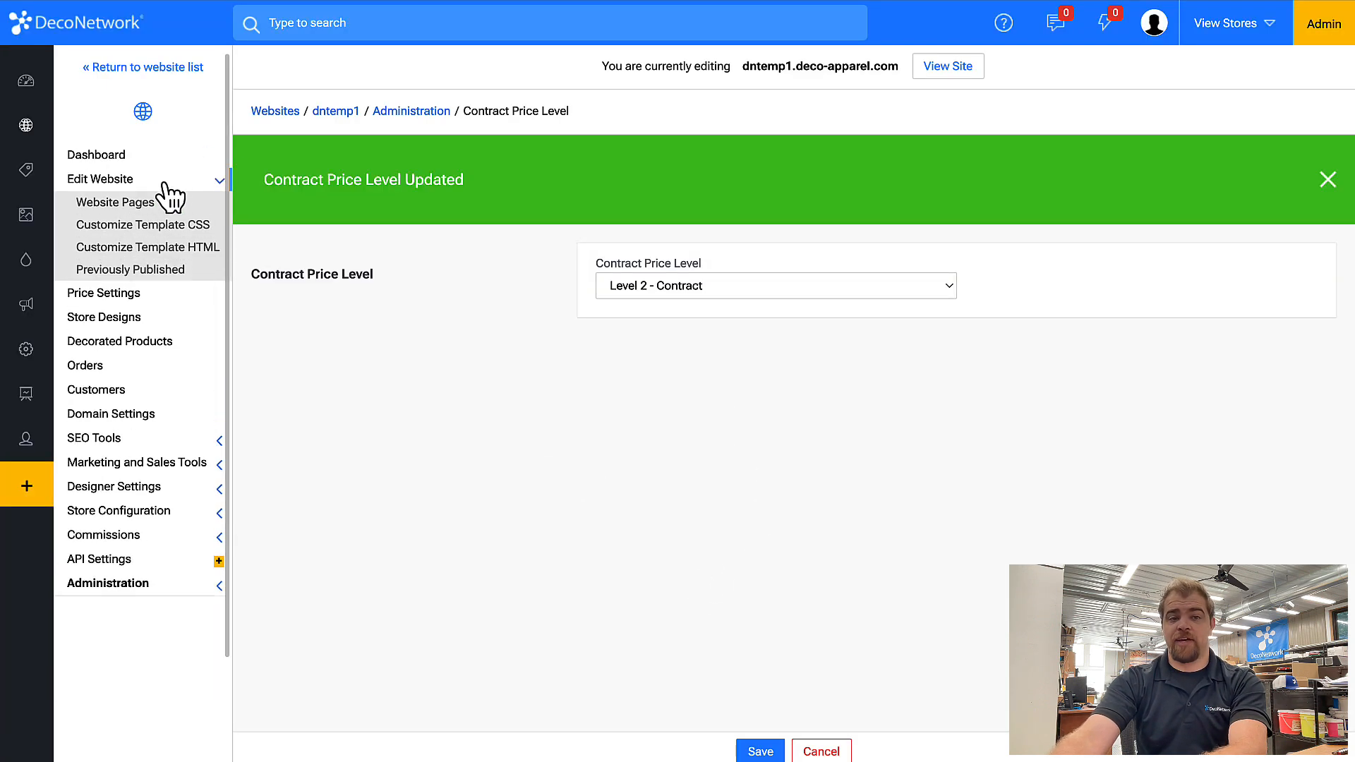
left_click(150, 203)
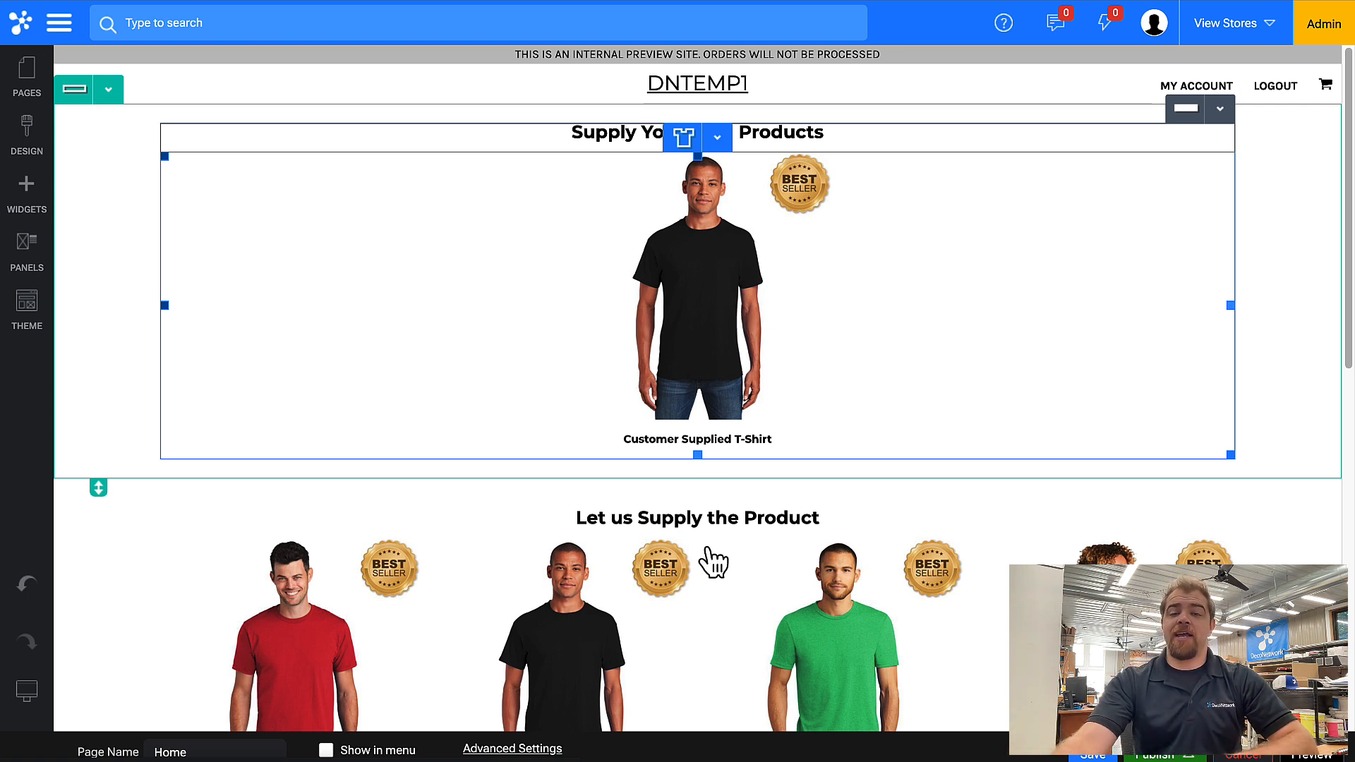
double_click(711, 586)
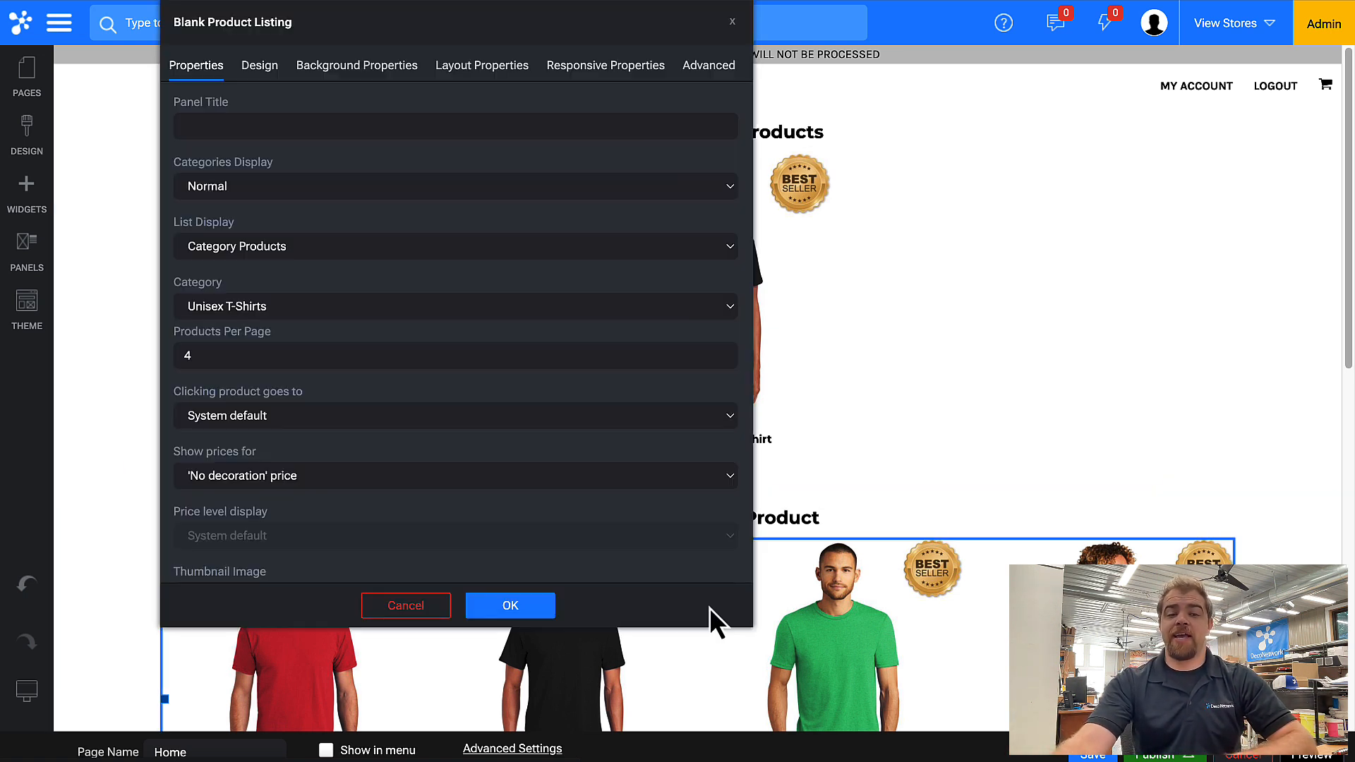
left_click(260, 310)
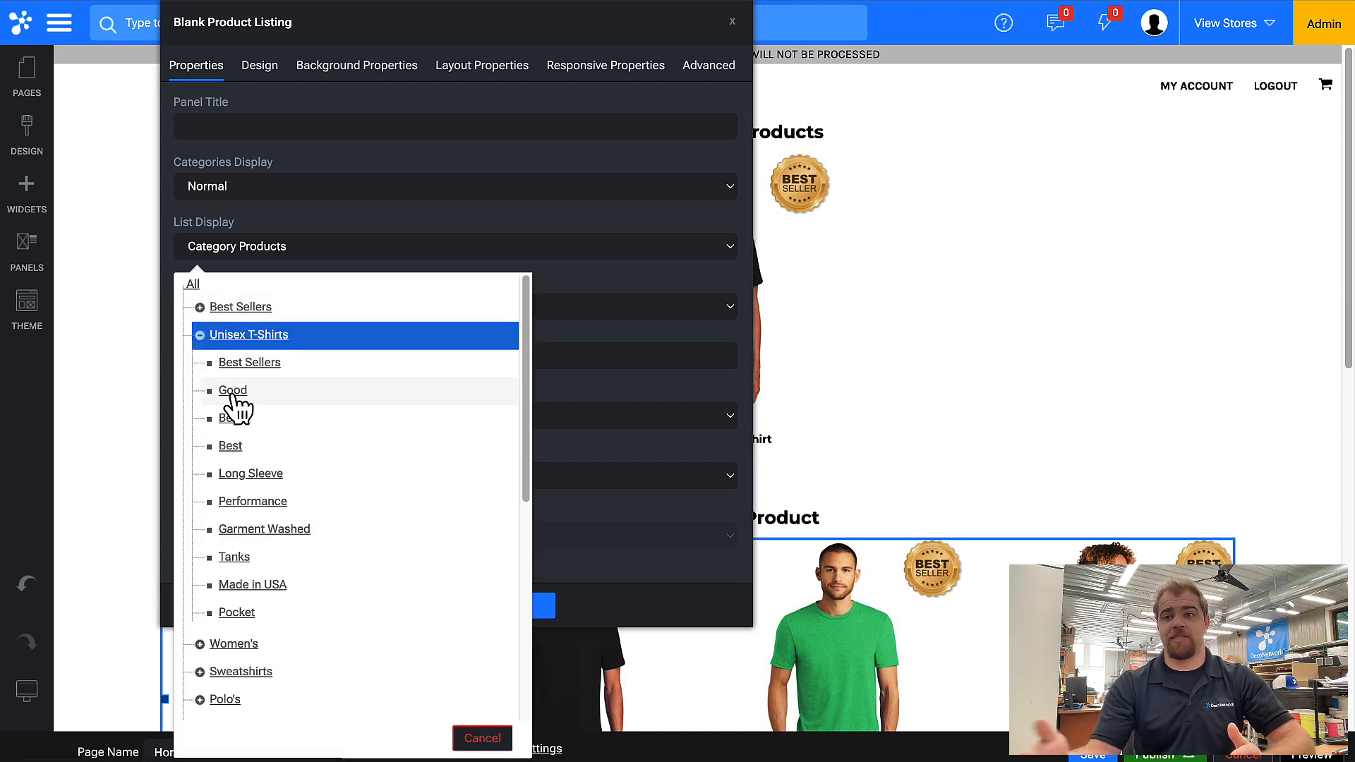
left_click(252, 334)
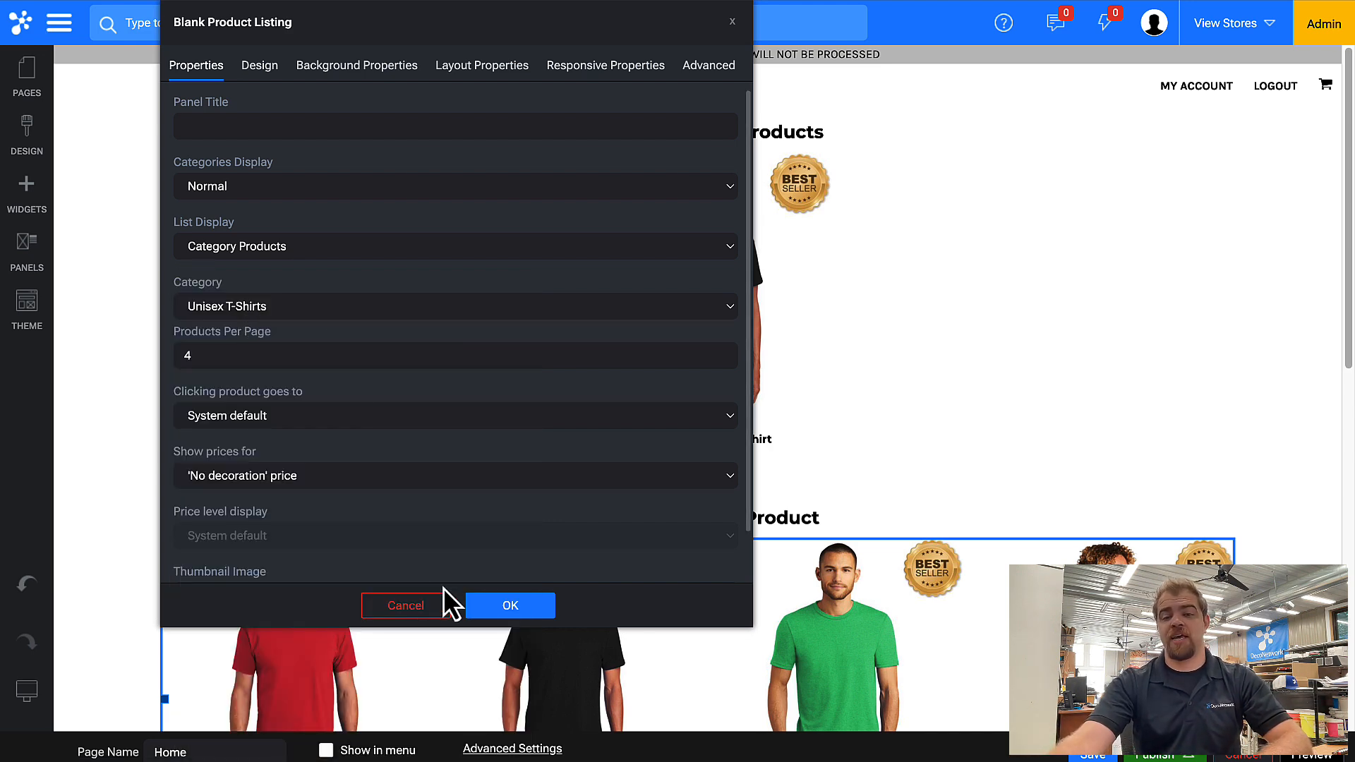
left_click(497, 606)
Try showing both decoration and no-decoration prices on the lower product listing, then keep 'No decoration' price.
scroll(581, 478, "down", 5)
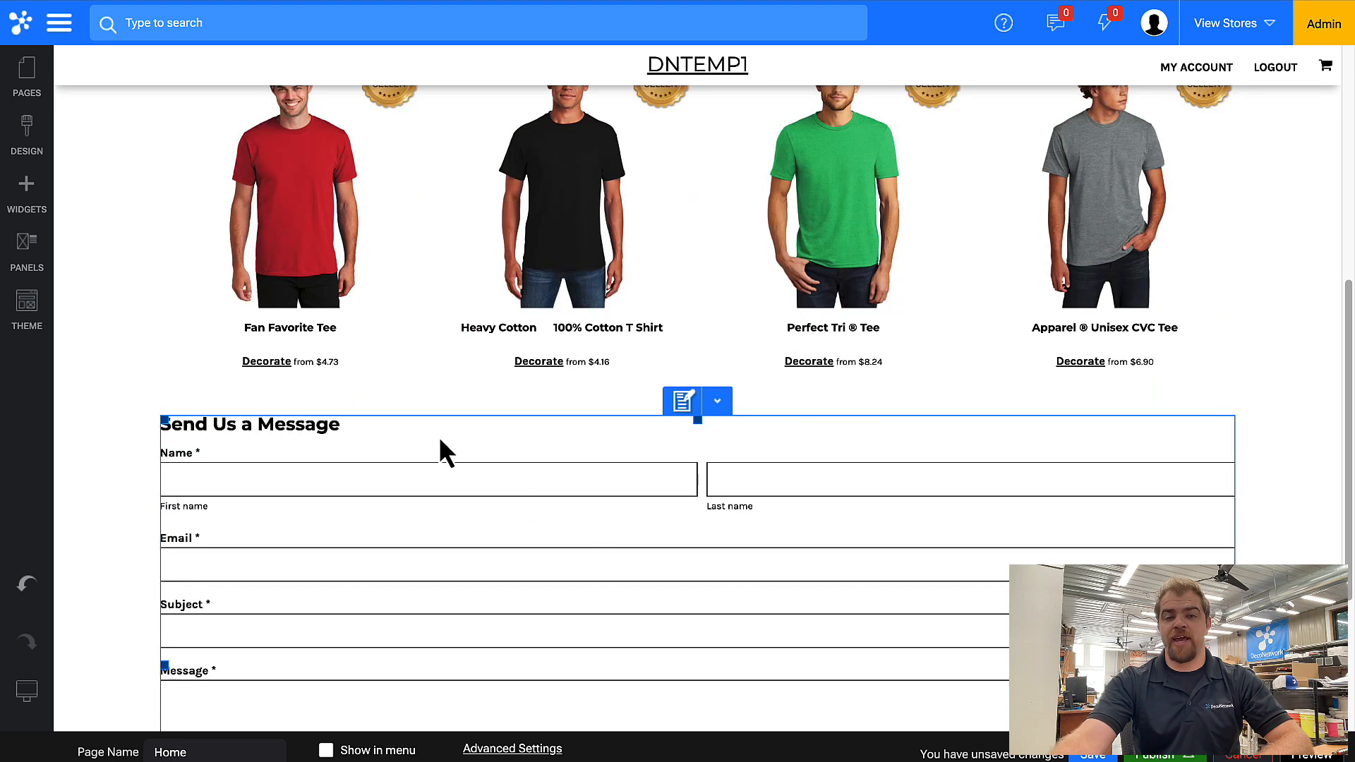
double_click(463, 312)
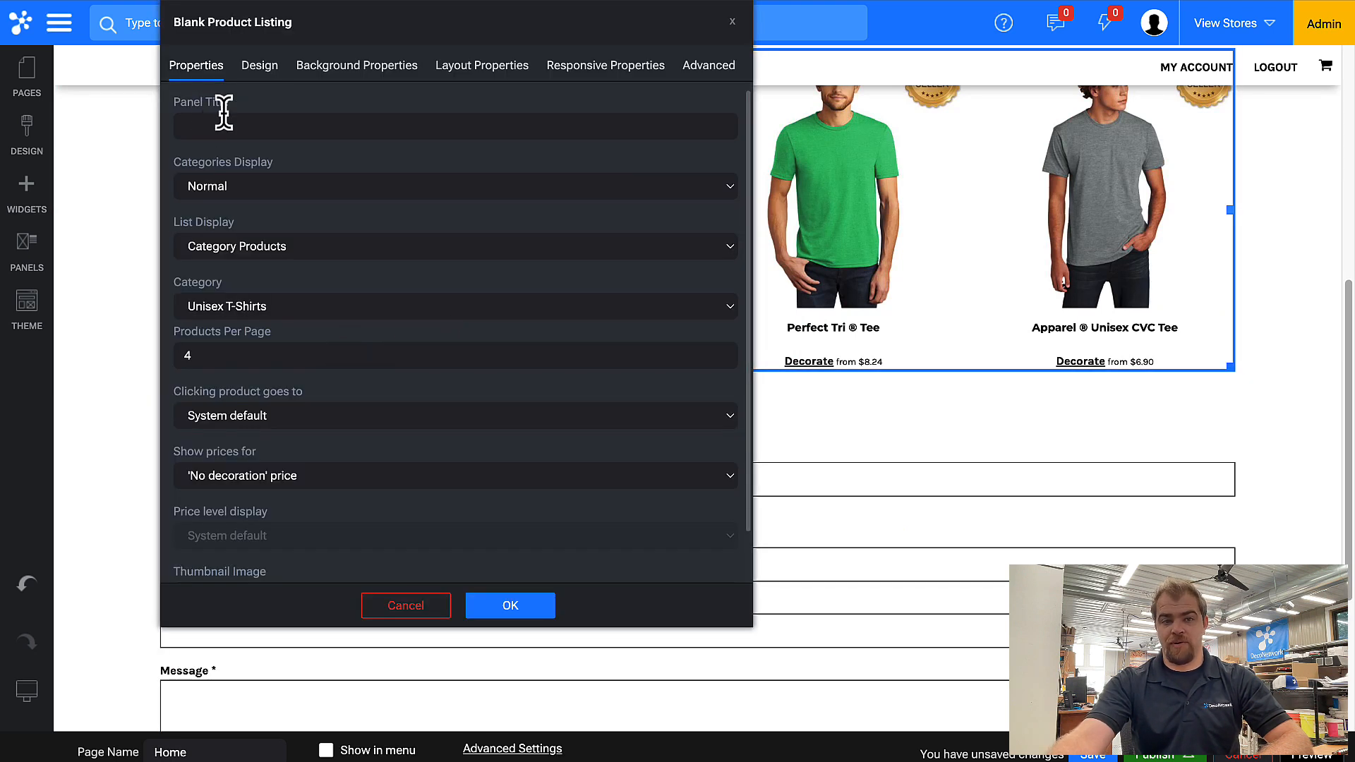
left_click(350, 476)
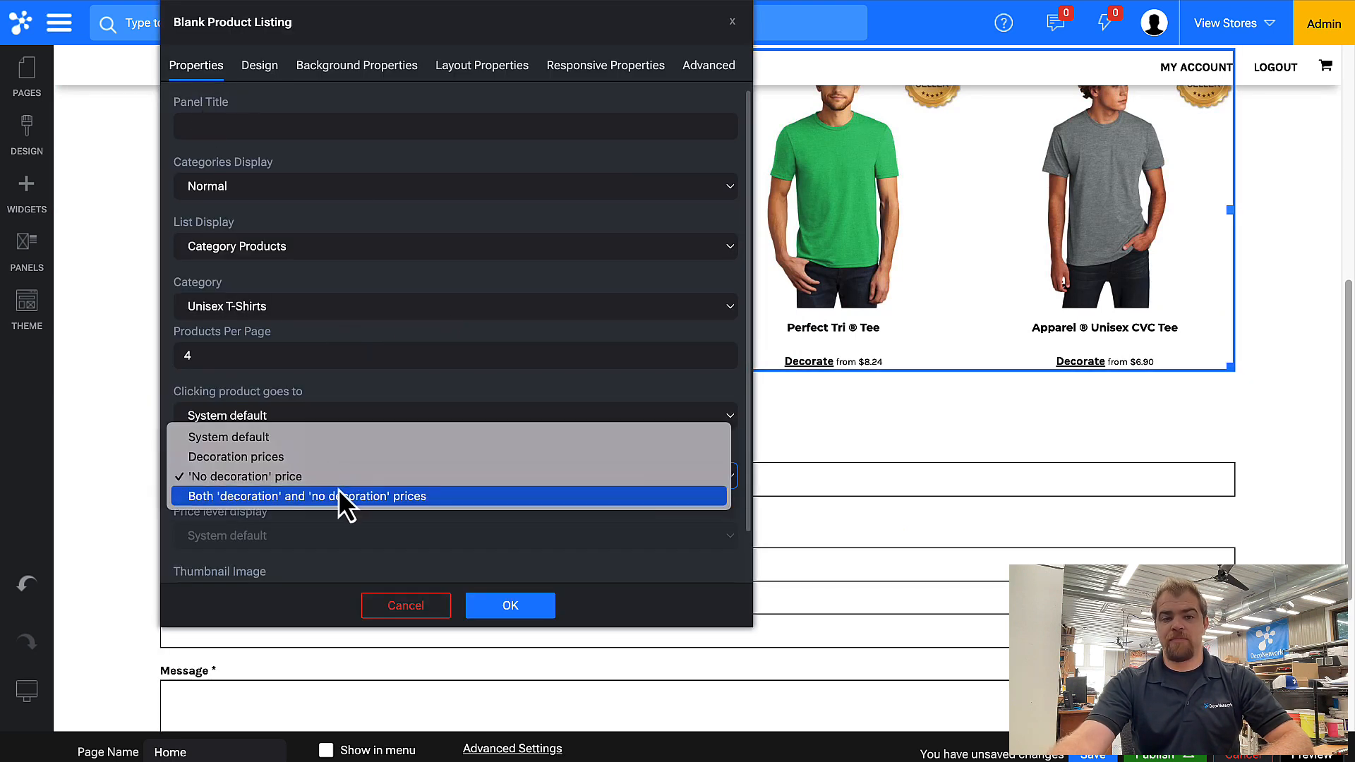
left_click(329, 488)
left_click(323, 475)
left_click(320, 462)
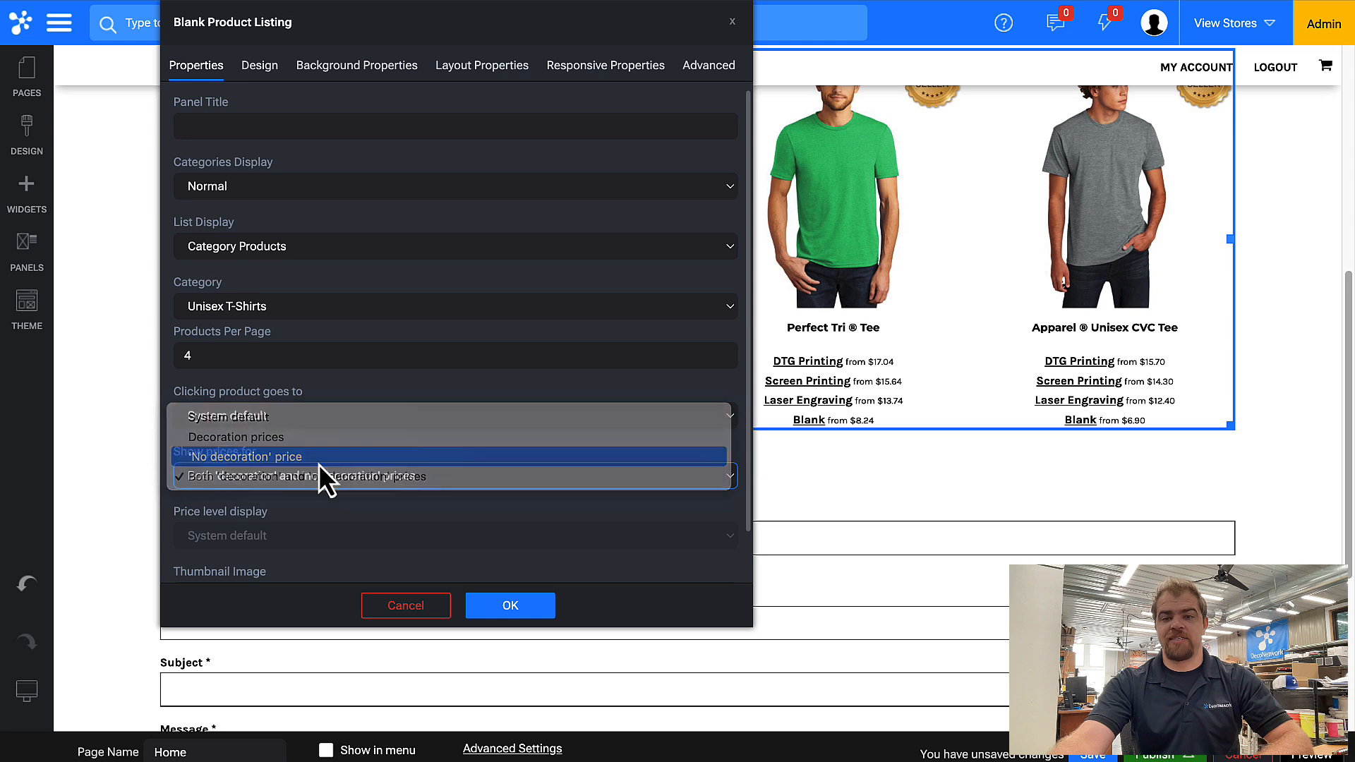
left_click(506, 608)
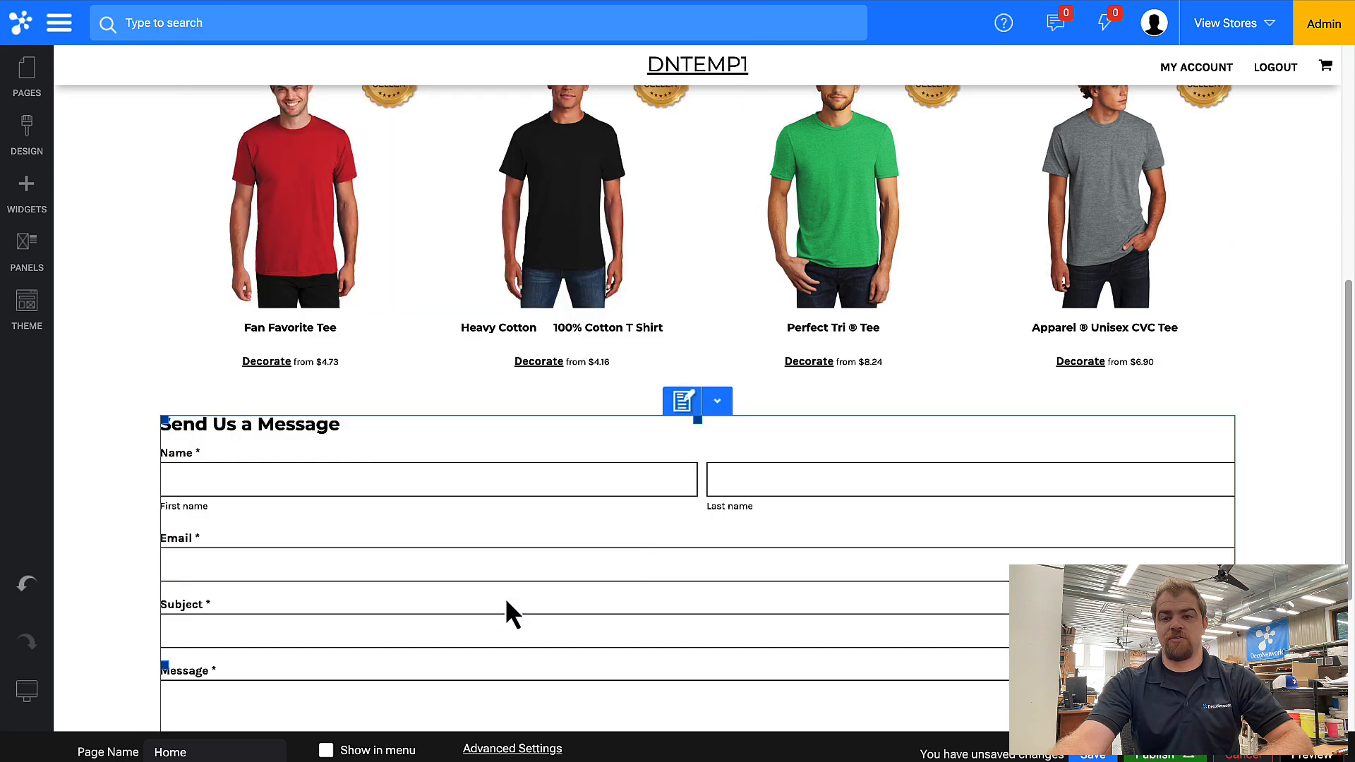
Save the home page in the website editor.
scroll(430, 421, "down", 5)
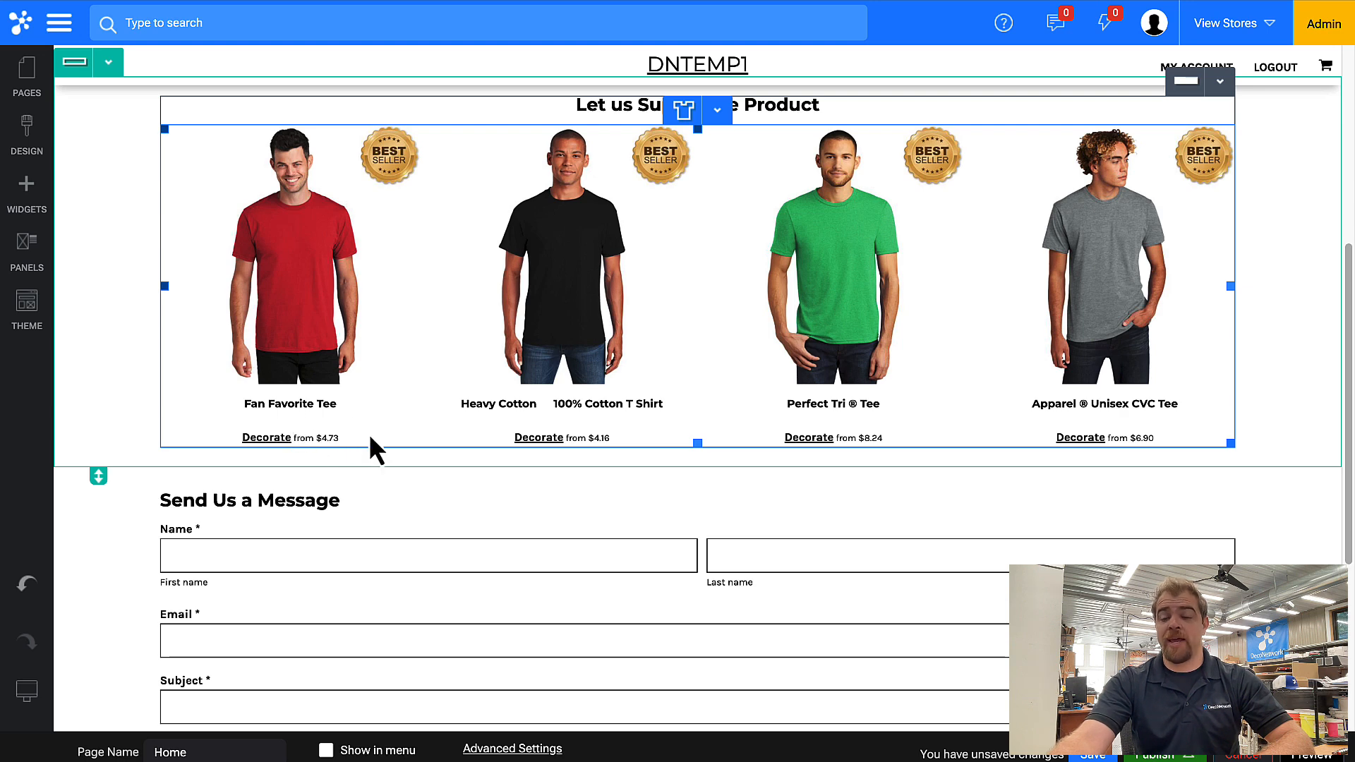
left_click(1080, 753)
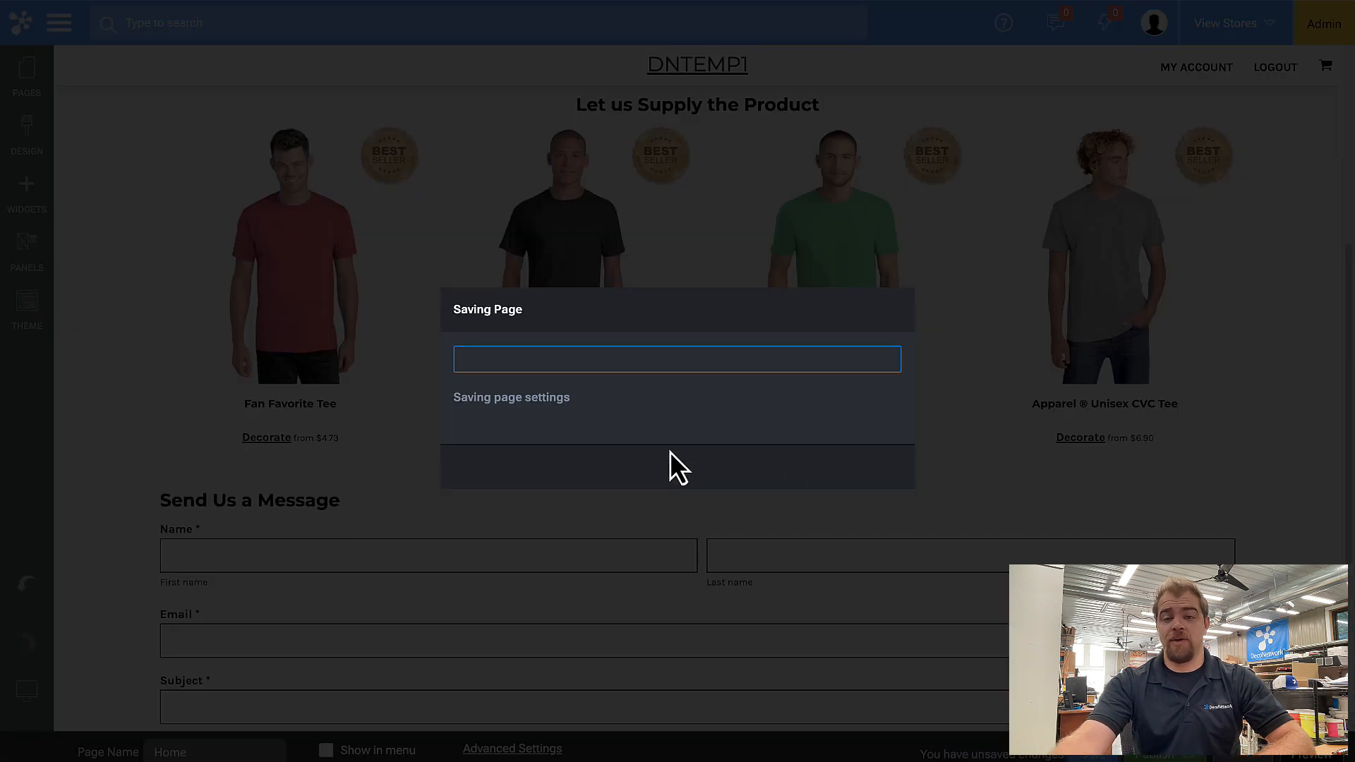
left_click(676, 470)
Preview the storefront and open the Fan Favorite Tee in the product designer.
left_click(1316, 755)
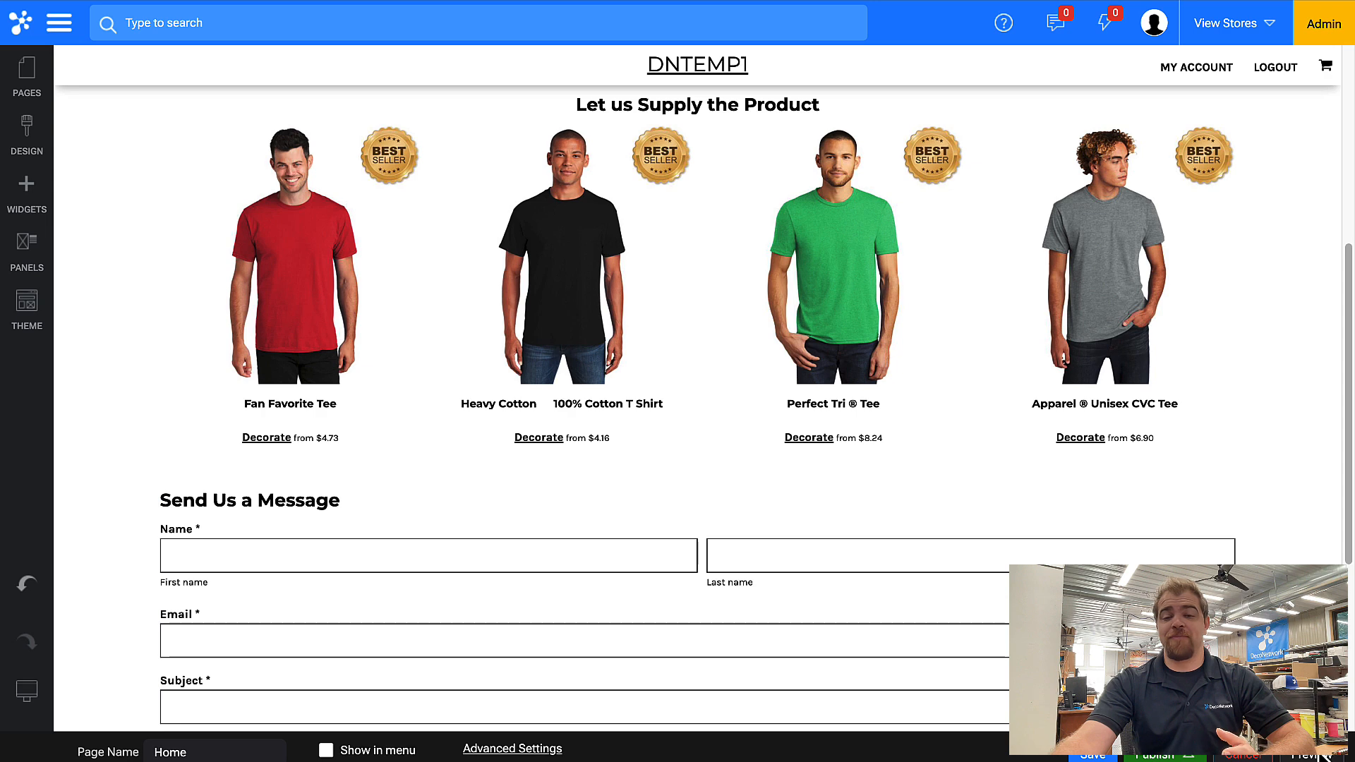
scroll(374, 357, "down", 3)
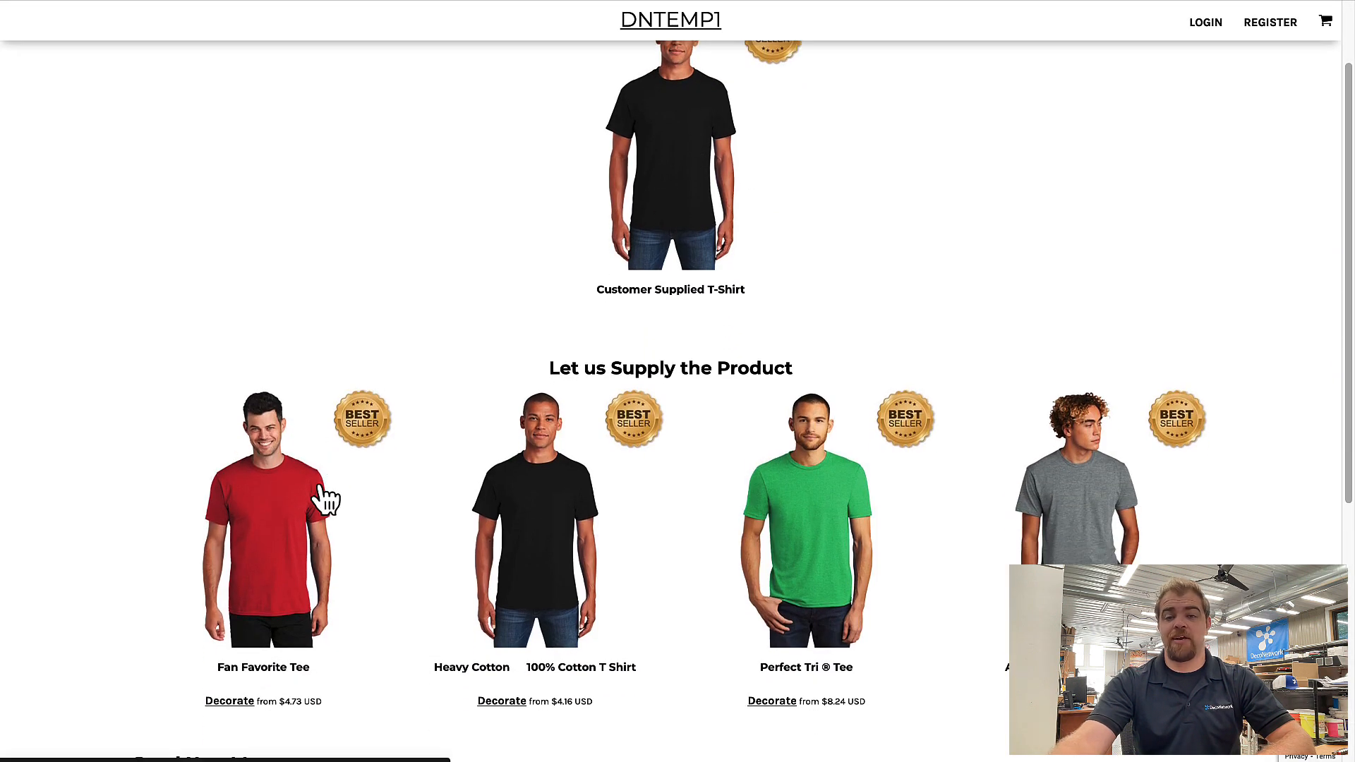
left_click(326, 499)
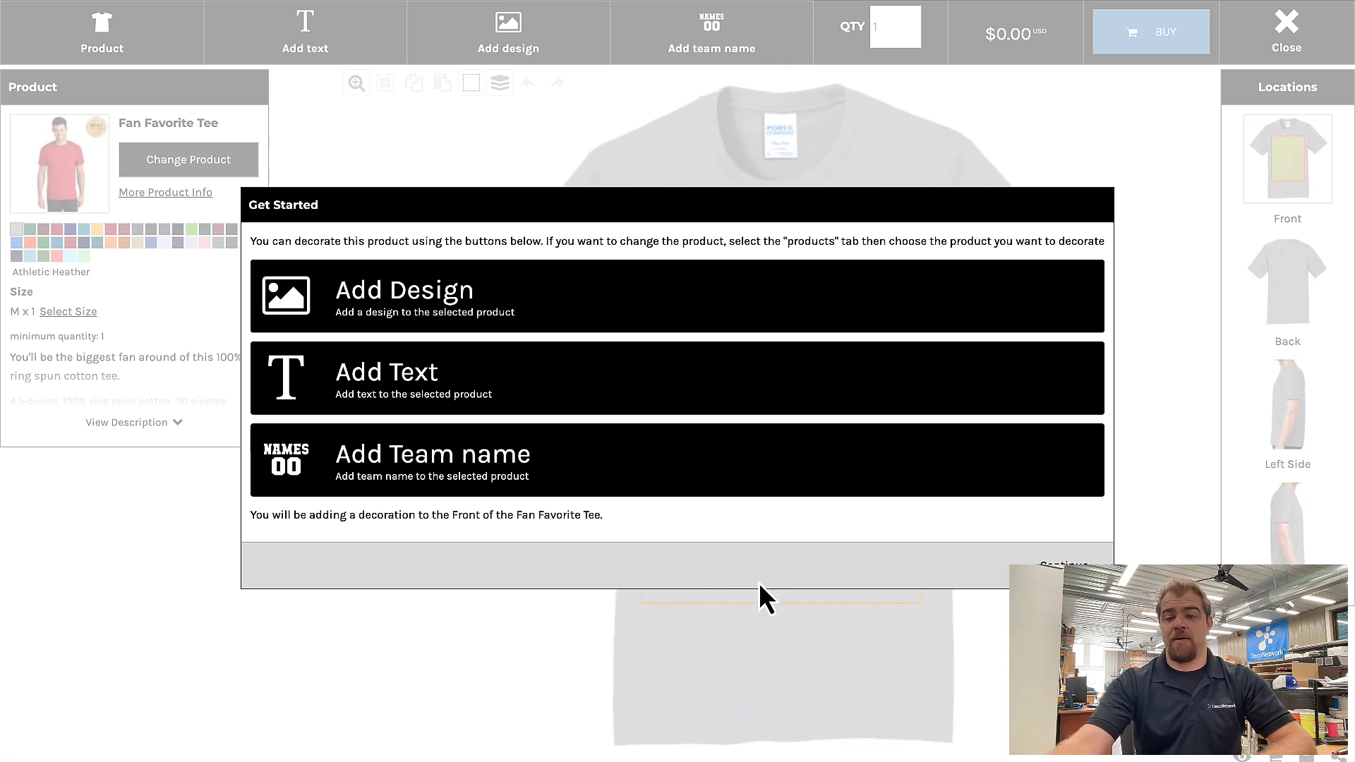
left_click(1065, 567)
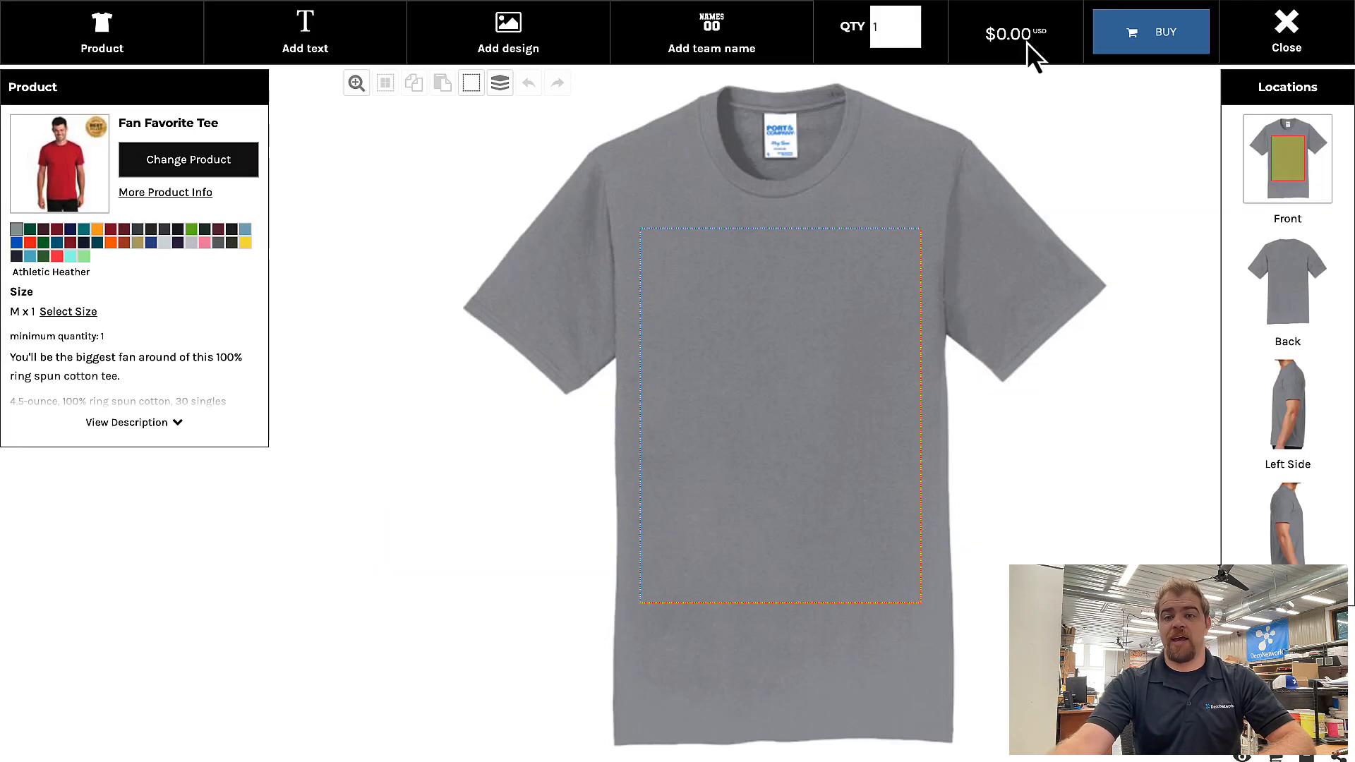